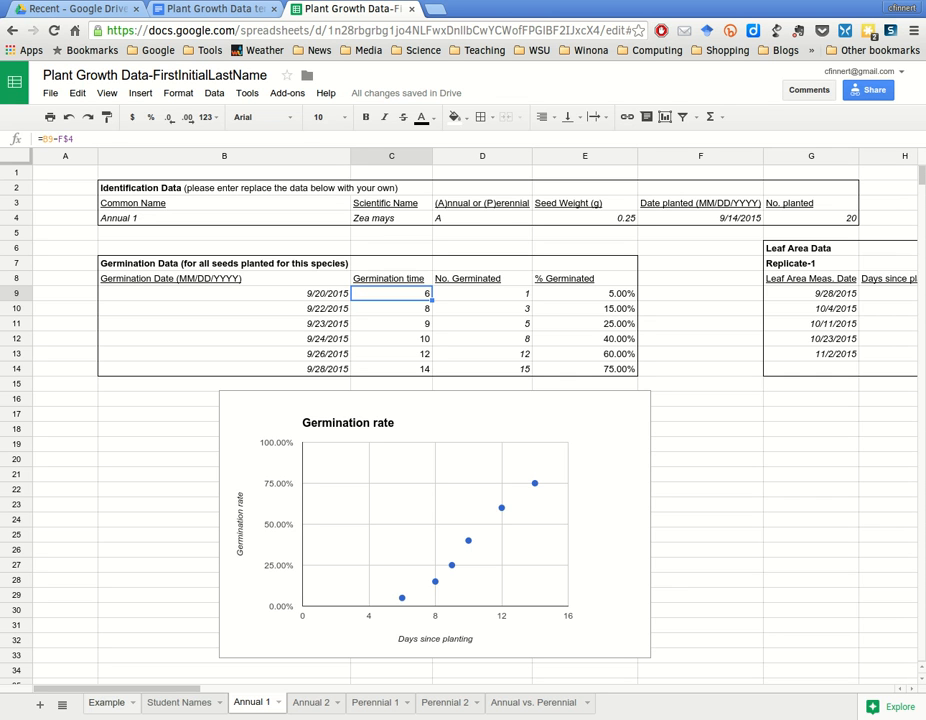
Check the Student Names sheet, and on the Annual 1 sheet replace the common name in B4 with Corn
click(180, 703)
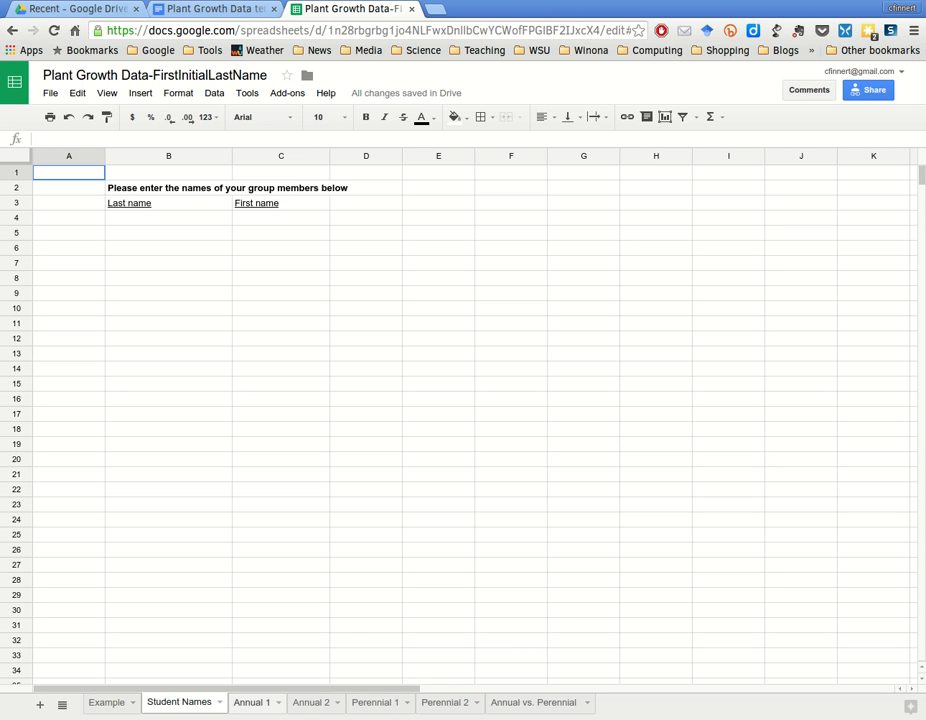
click(252, 703)
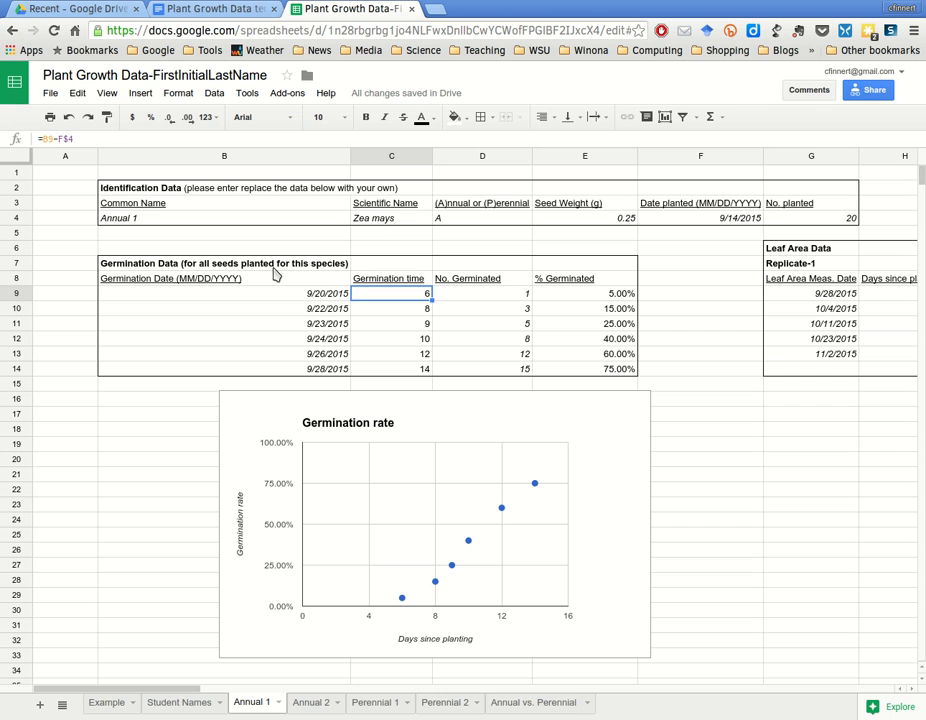
key(Up)
key(Up)
key(Up)
key(Up)
key(Up)
key(Left)
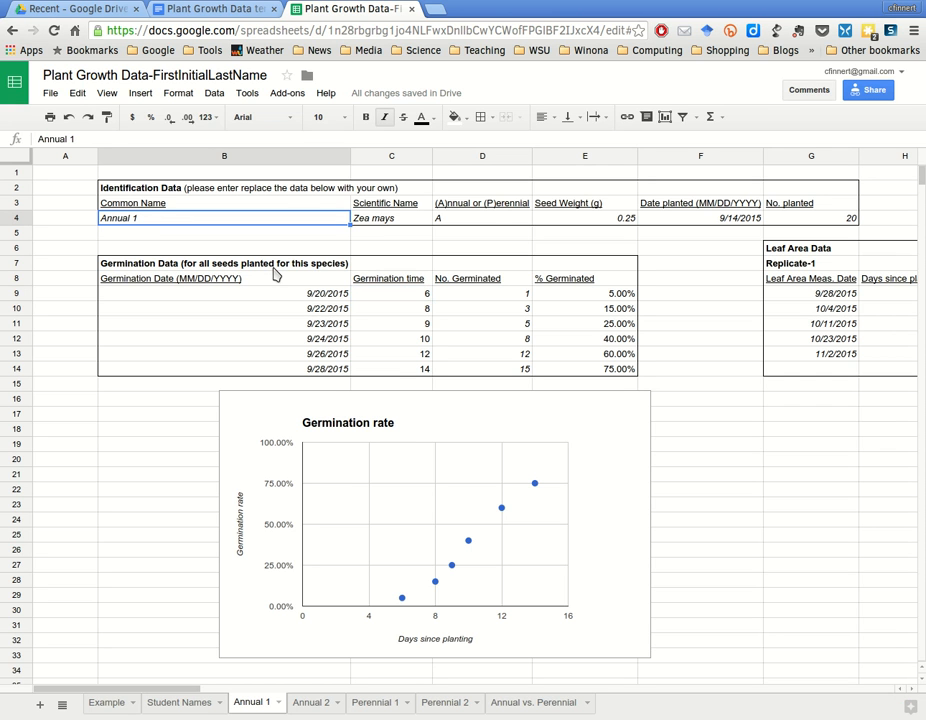
text(Corn)
key(Return)
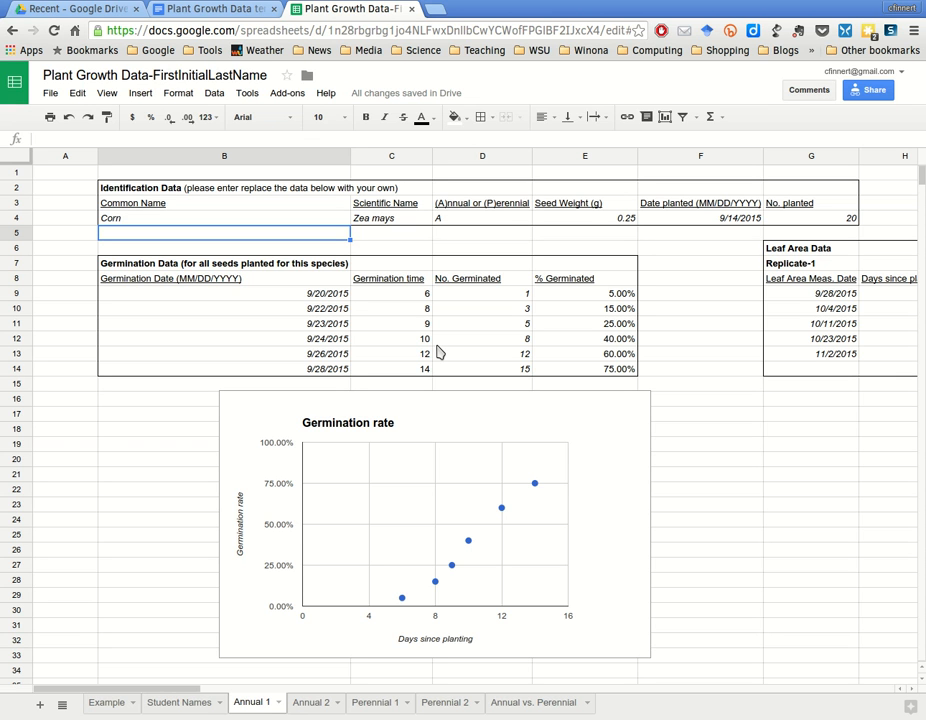
Fill the % Germinated formula from E9 down through E14
click(391, 294)
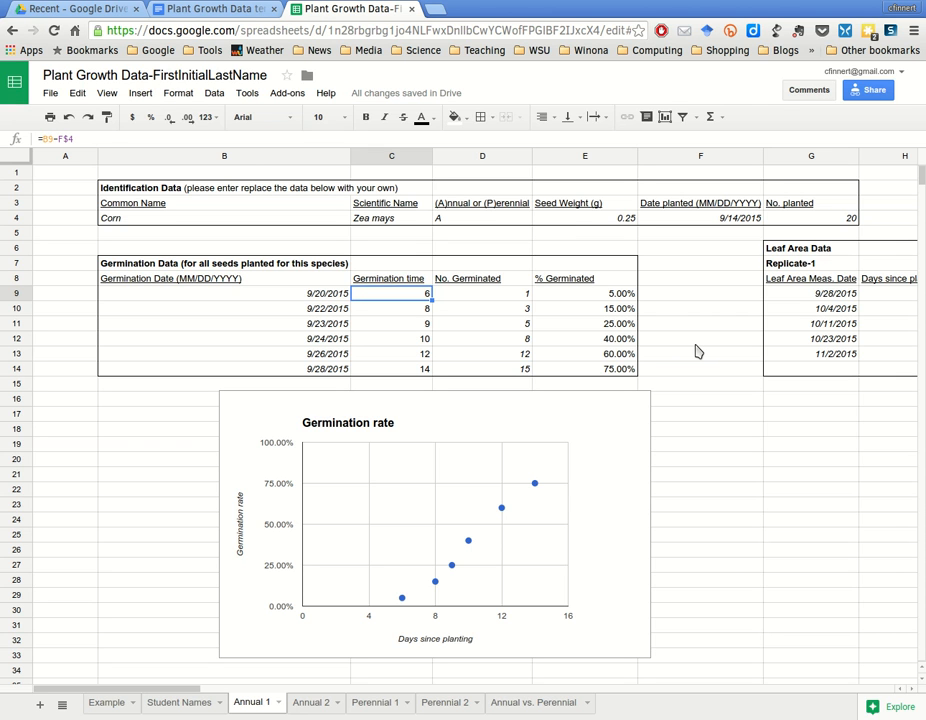
key(Right)
key(Right)
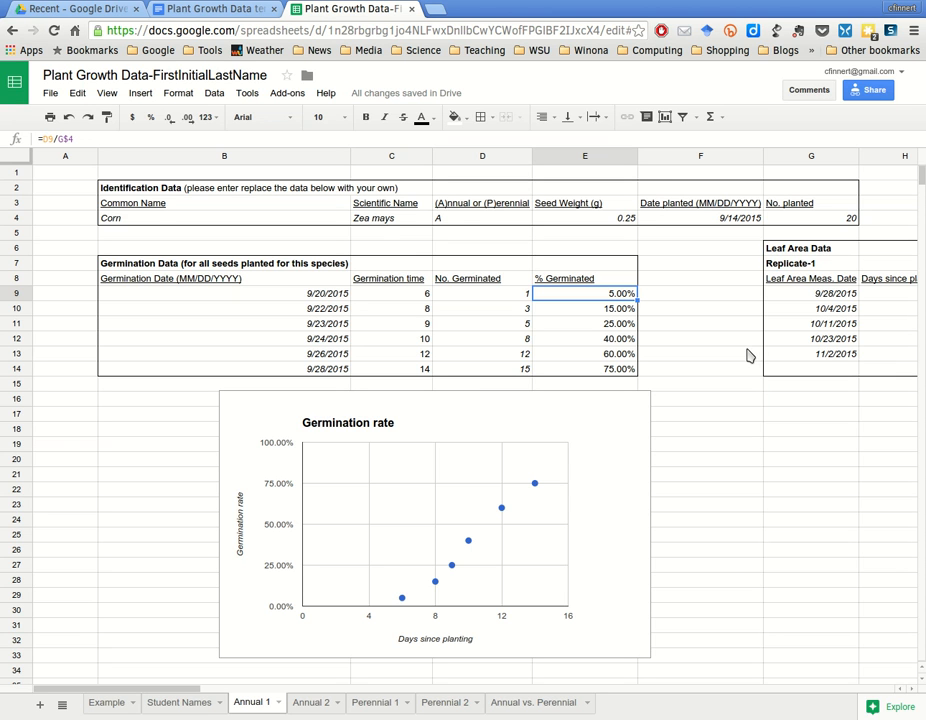
drag(744, 381, 740, 411)
key(ctrl+d)
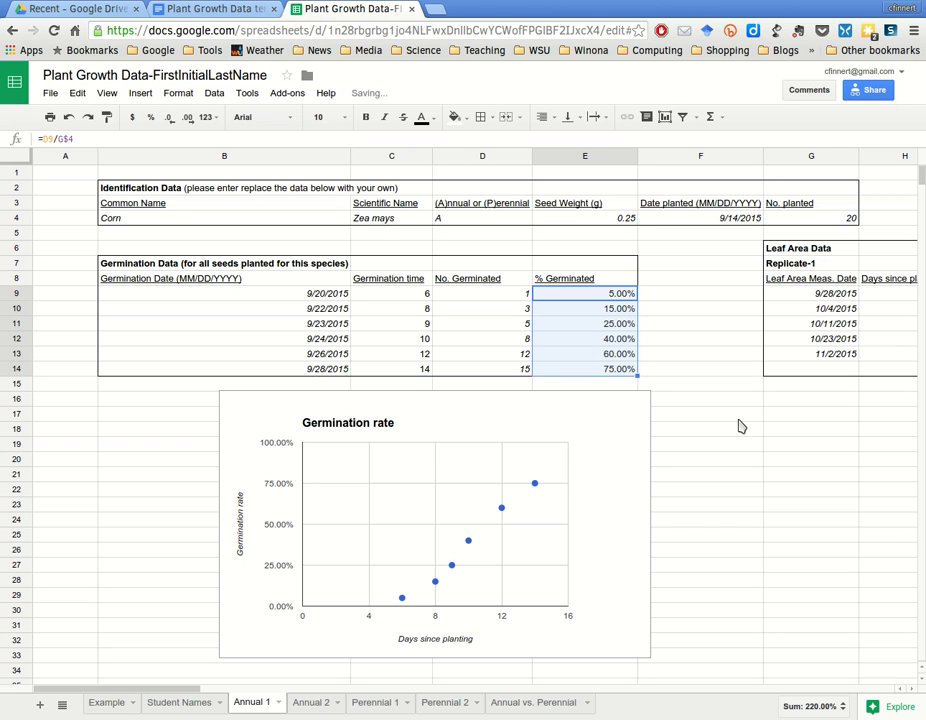
Examine the filled % Germinated formulas in E10:E14, comparing how their cell references change from row to row
key(Down)
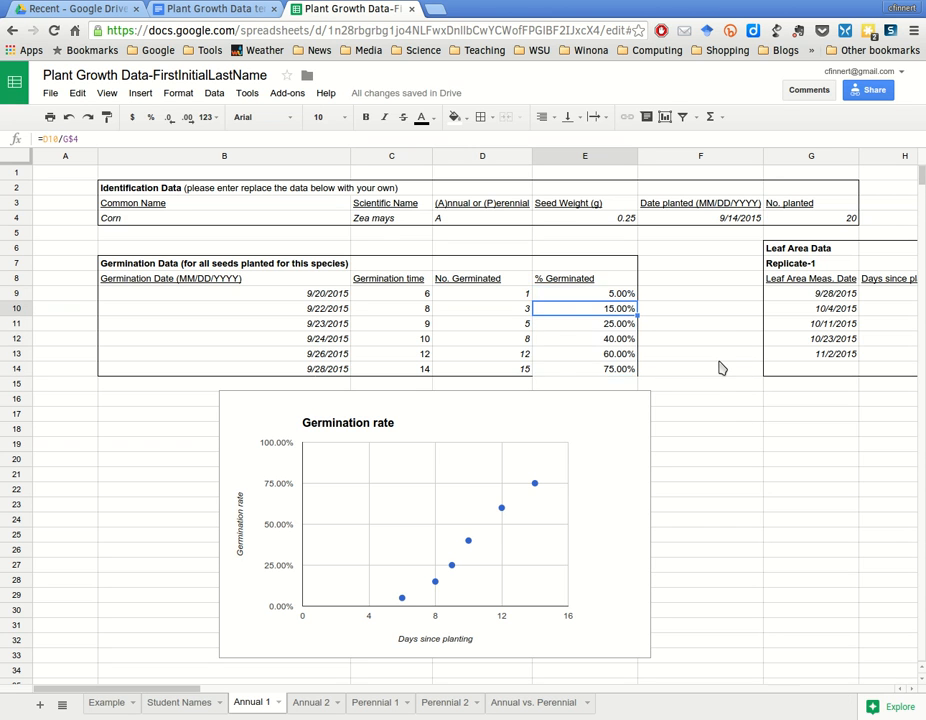
key(Down)
key(Down)
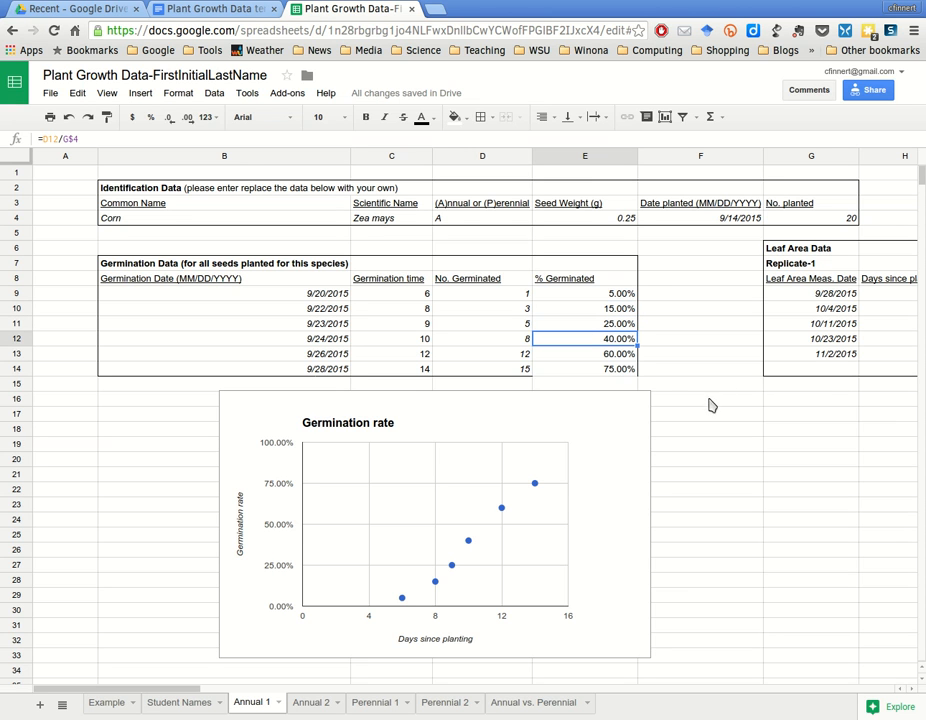
key(Down)
key(Down)
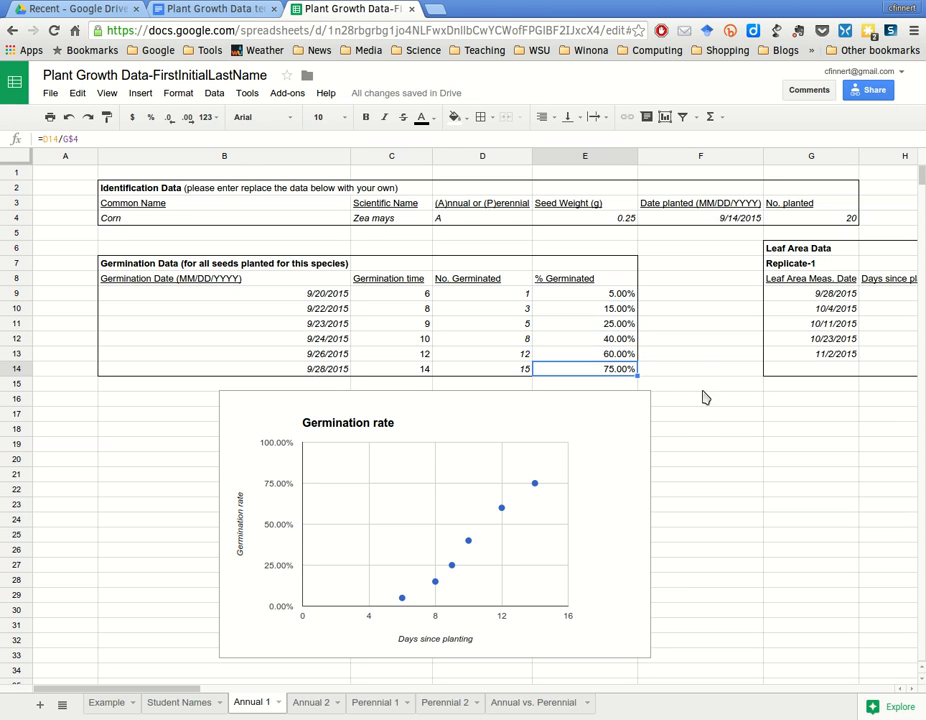
key(Up)
key(Up)
key(Up)
key(Up)
key(Down)
key(Down)
key(Down)
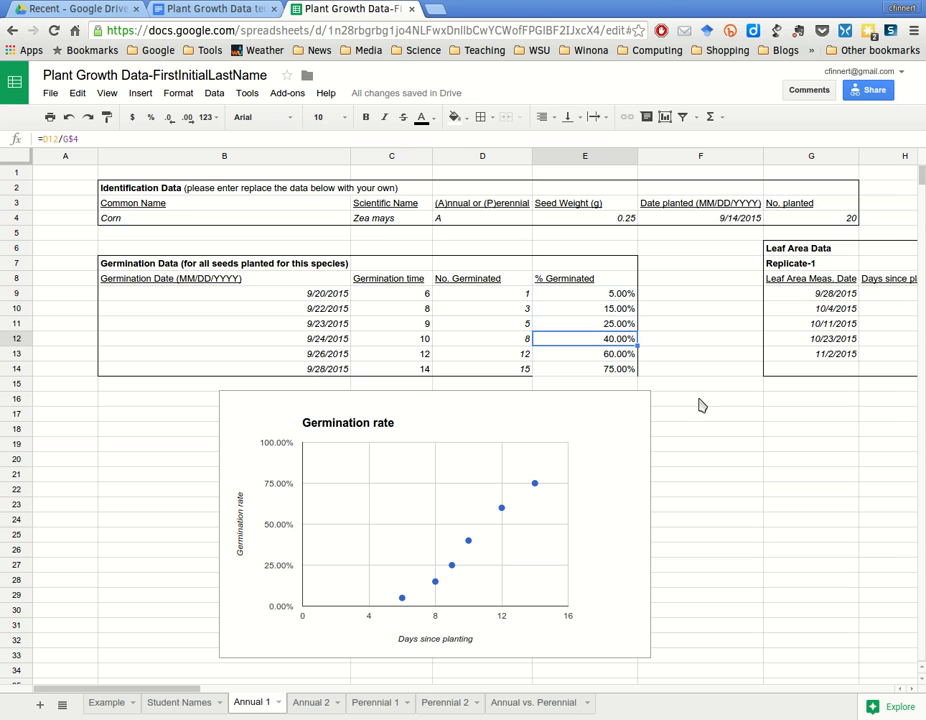
key(Down)
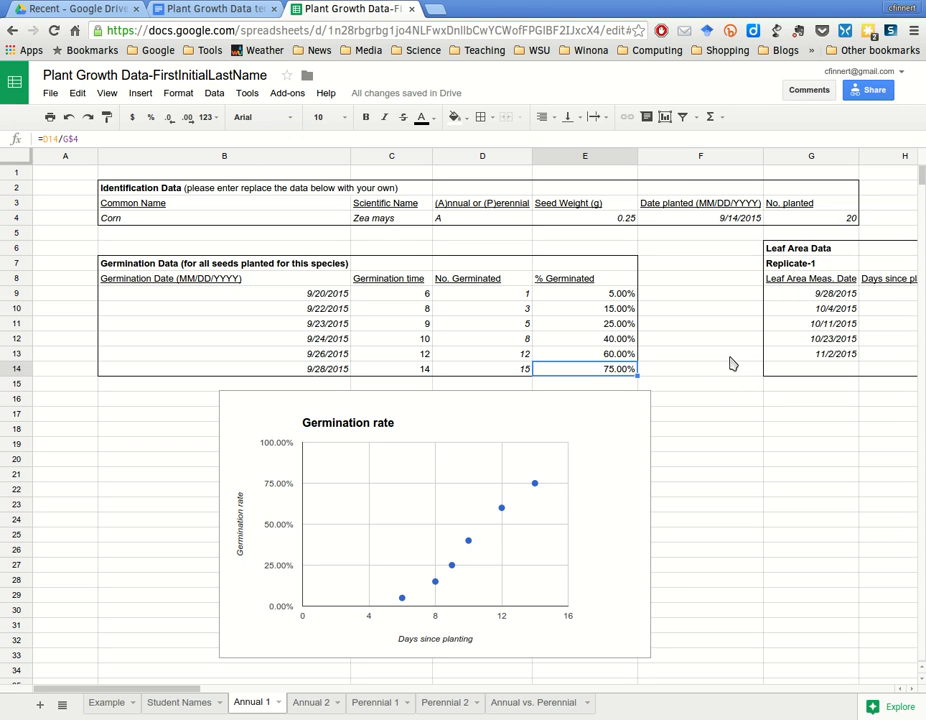
key(Up)
key(Up)
key(Up)
key(Up)
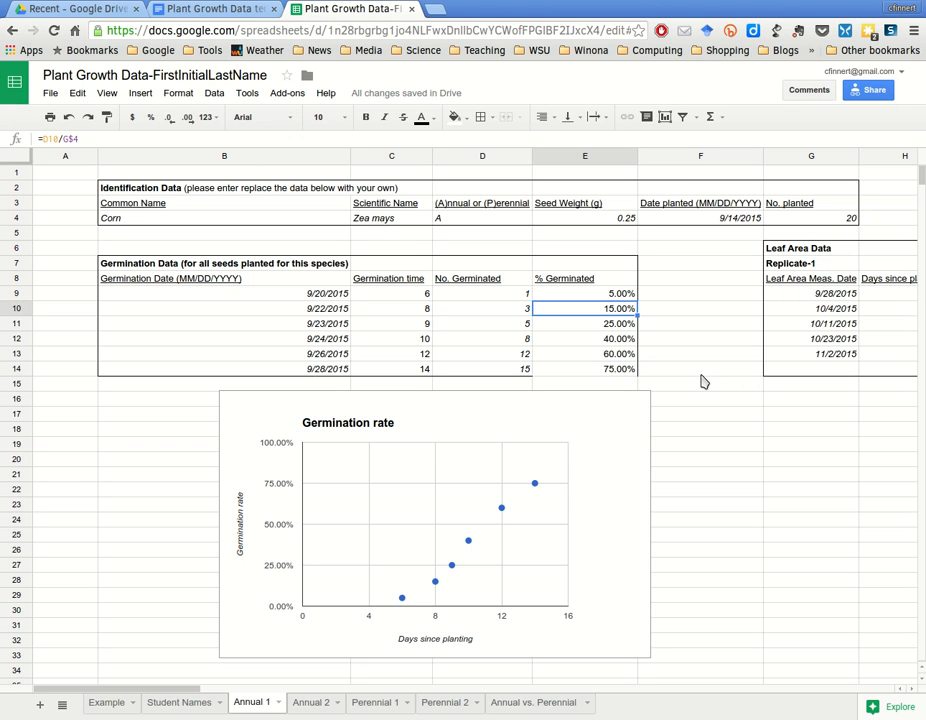
key(Down)
key(Down)
key(Down)
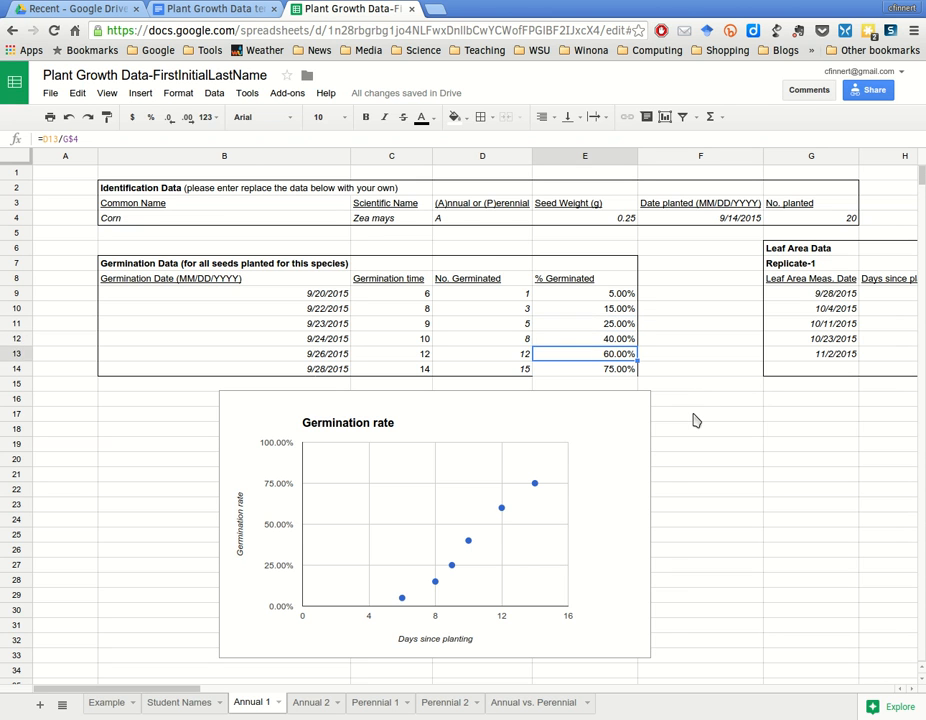
key(Down)
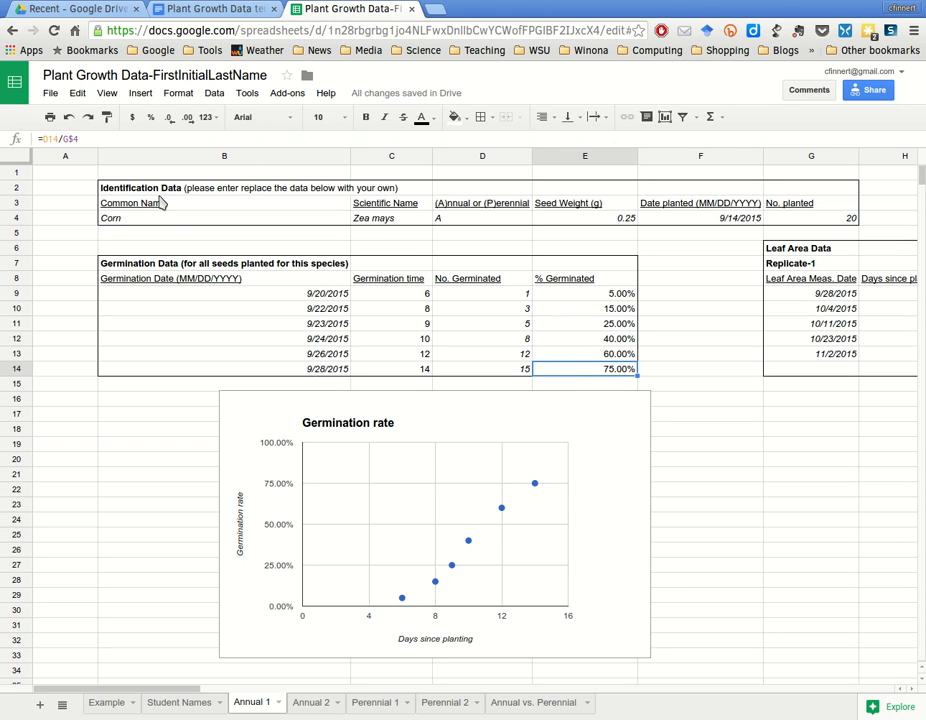
Review the No. Germinated entries in D9:D14 and the matching percentage formulas in E9:E14
click(485, 294)
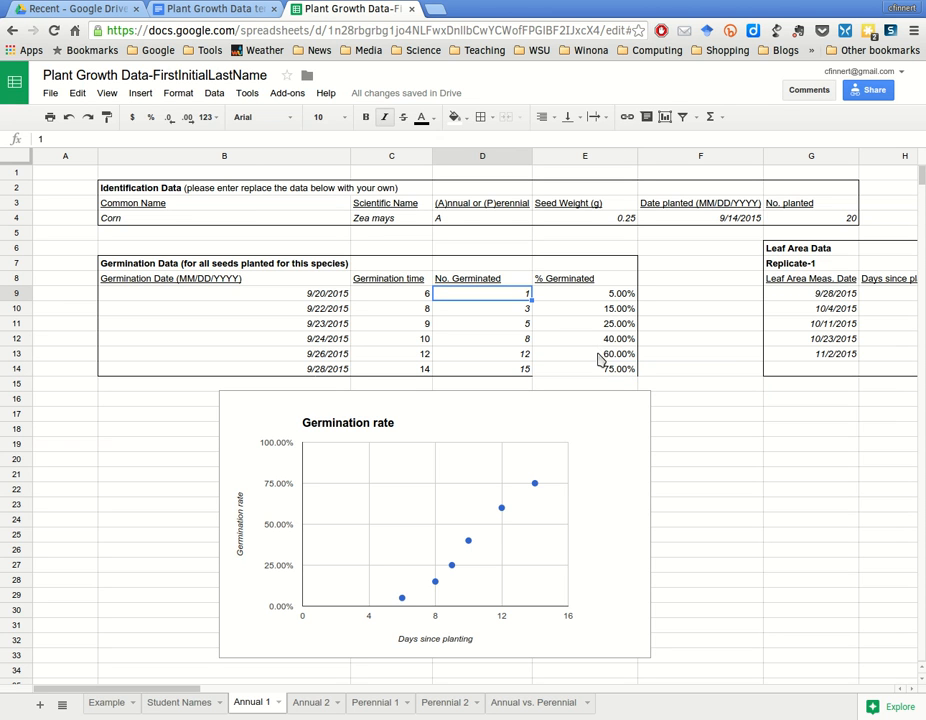
key(Down)
key(Down)
key(Down)
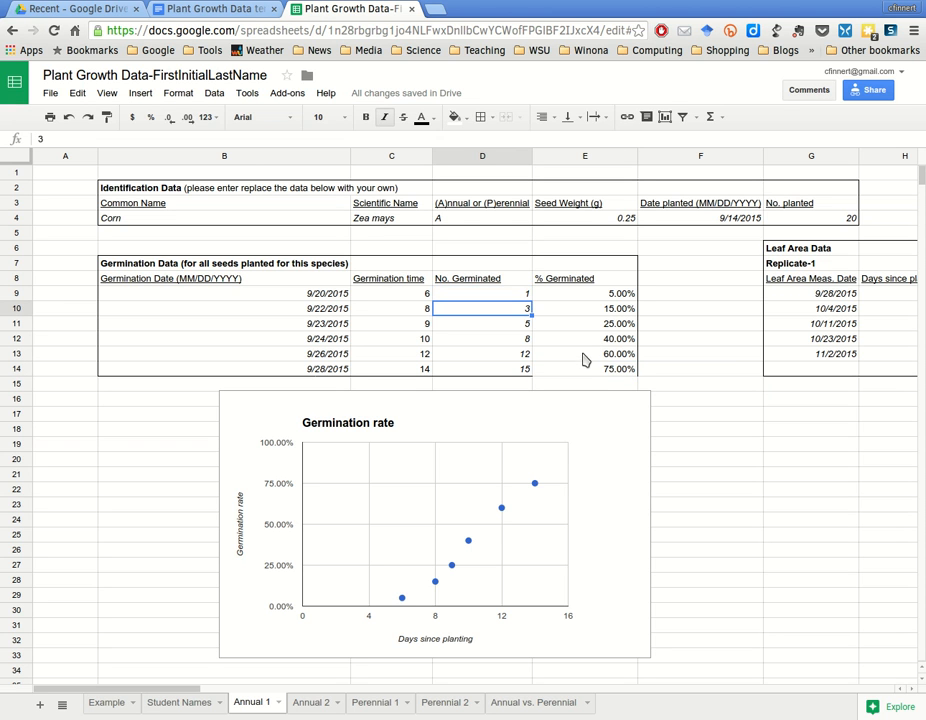
key(Down)
key(Down)
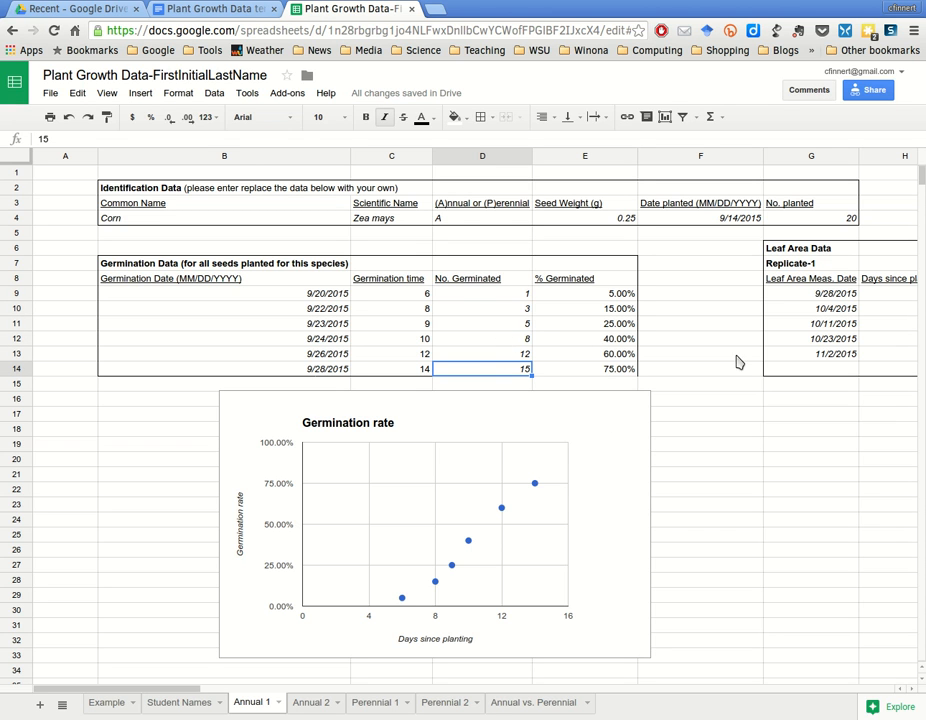
key(Right)
key(Up)
key(Up)
key(Up)
key(Up)
key(Up)
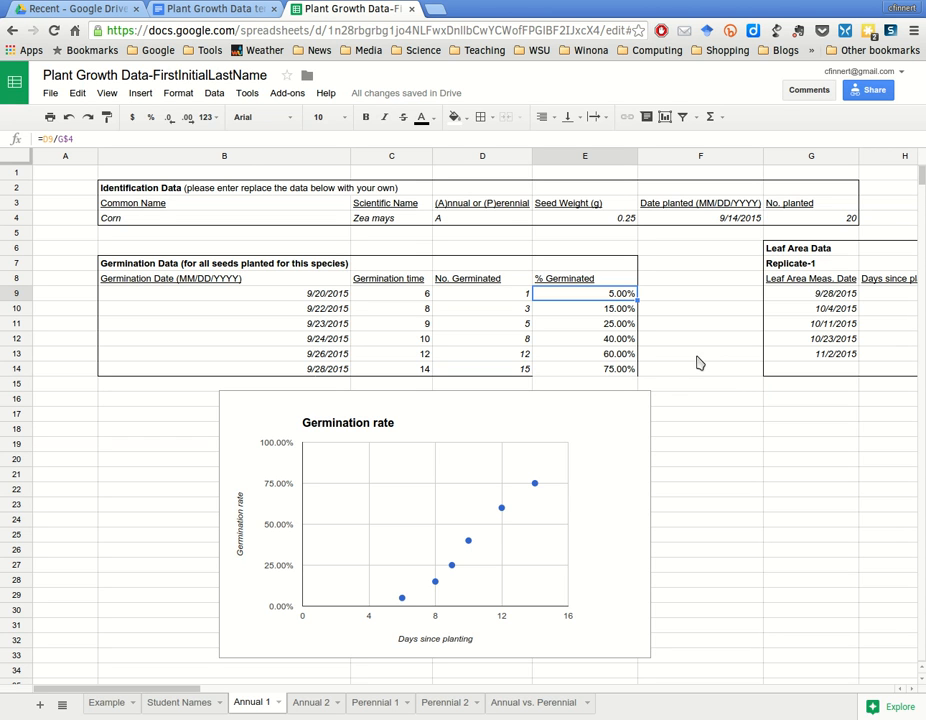
key(Down)
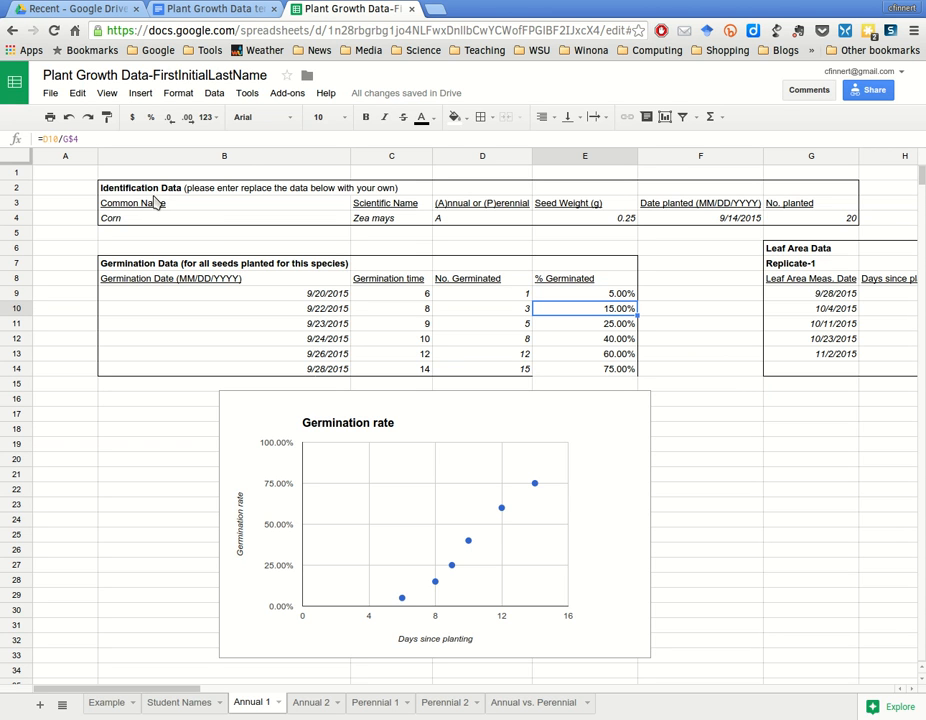
key(Down)
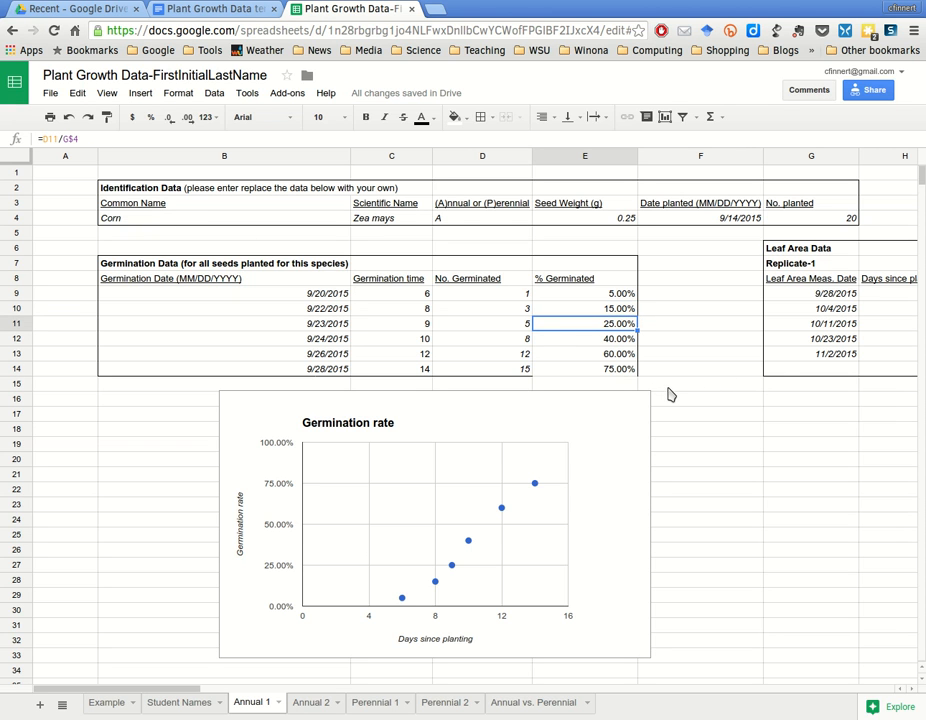
key(Down)
key(Down)
key(Down)
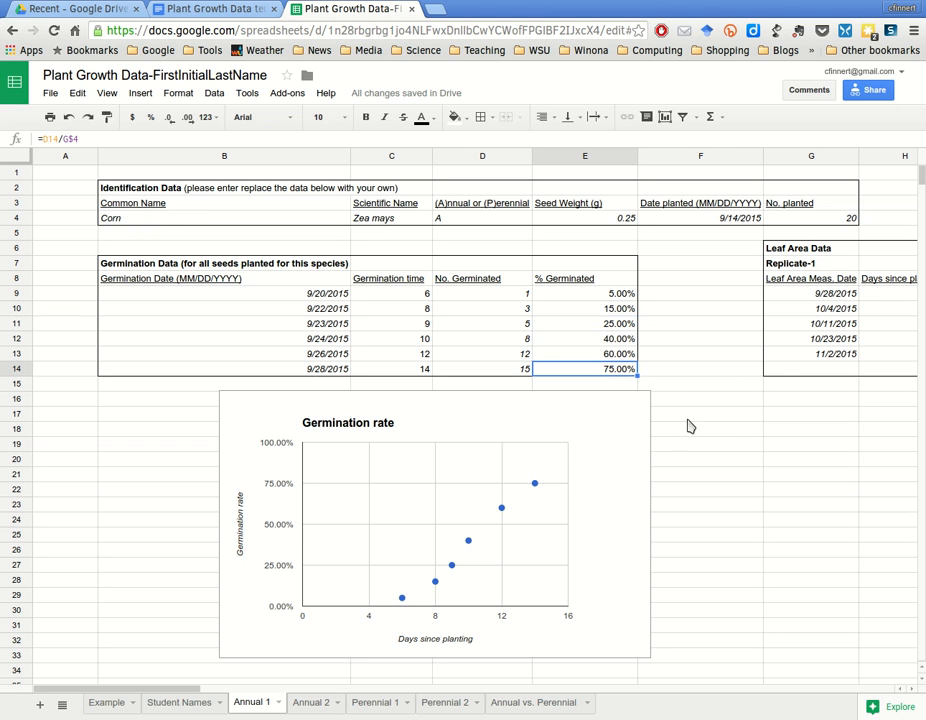
Add a bottom border to cell E14 to close the outline of the germination table
key(Right)
key(Left)
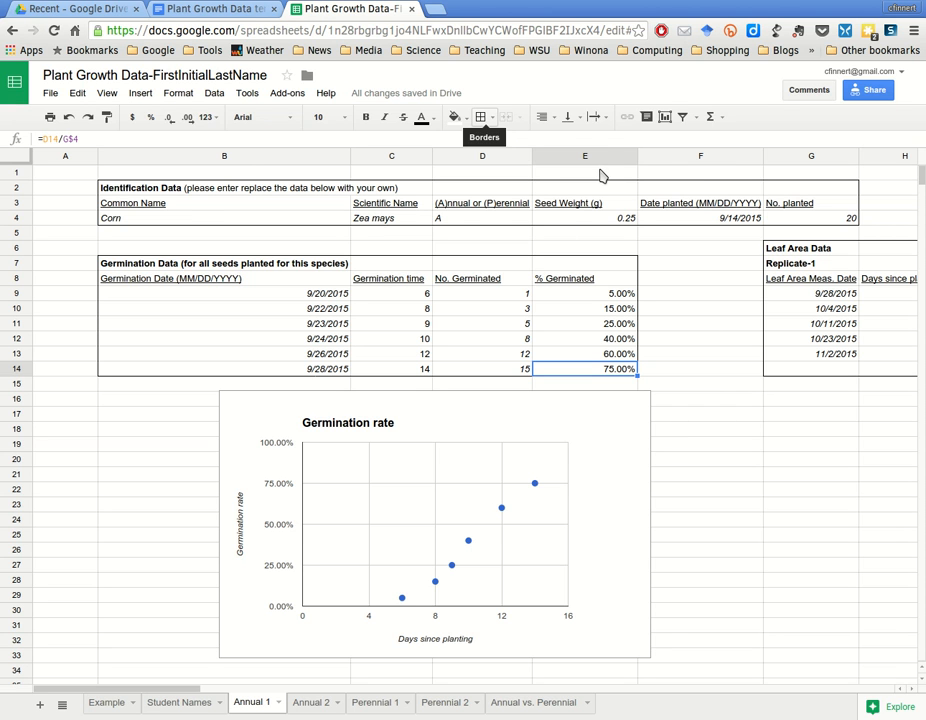
click(483, 117)
click(557, 168)
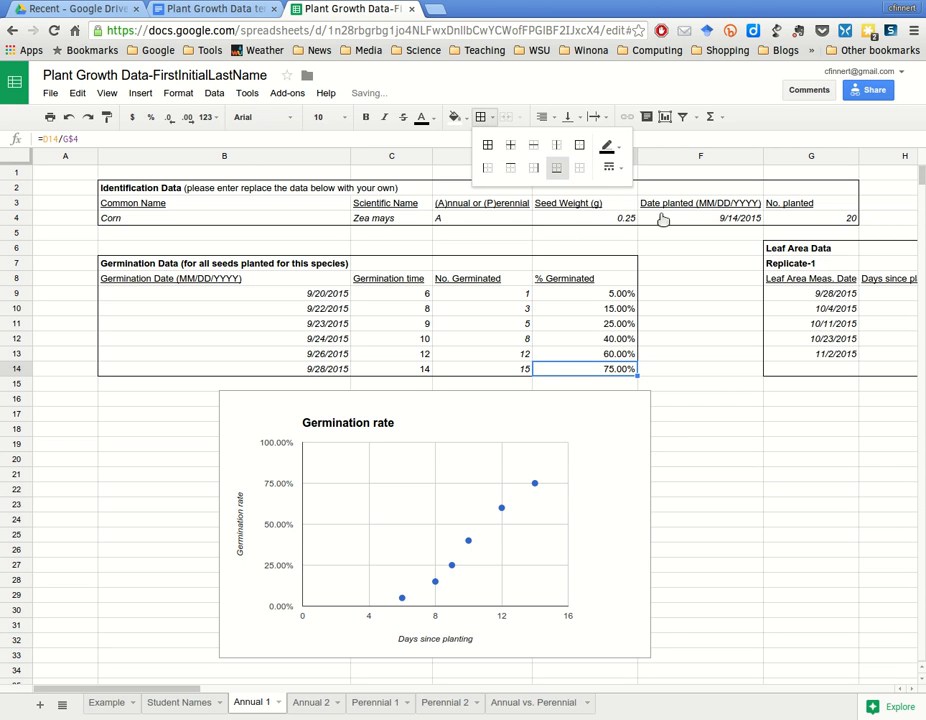
click(700, 414)
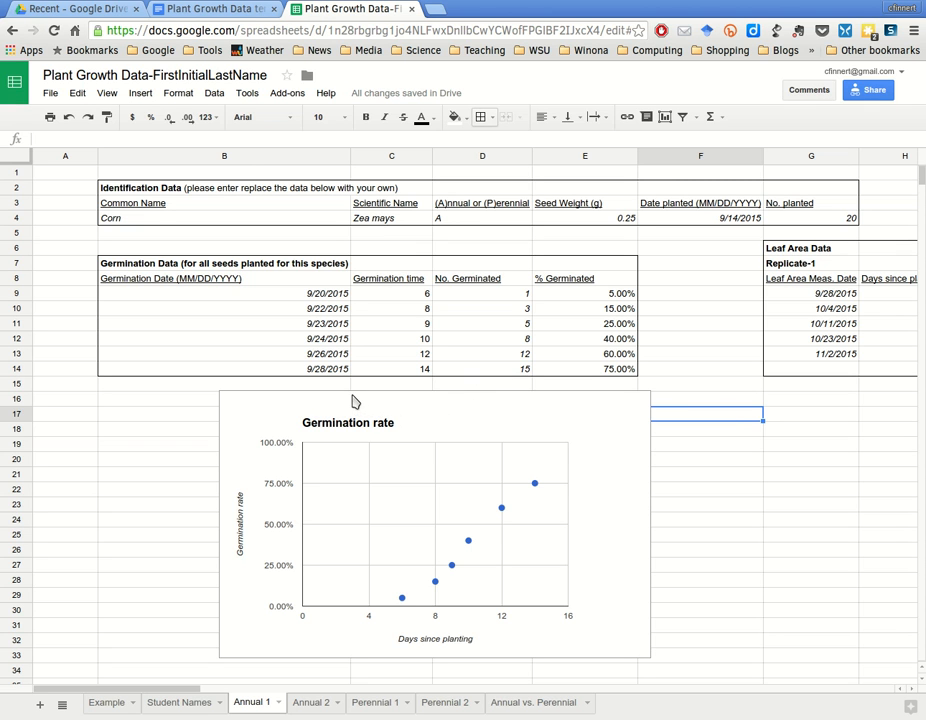
Clear the last two germination rows, B13:E14, and restore them from a copy
drag(341, 351, 682, 428)
key(ctrl+c)
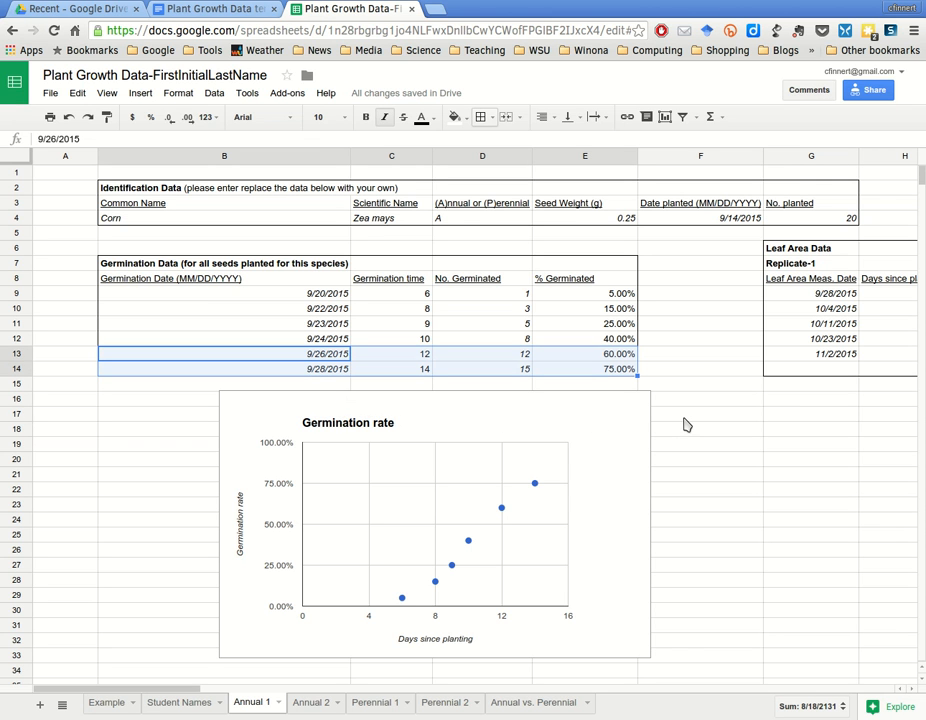
key(Delete)
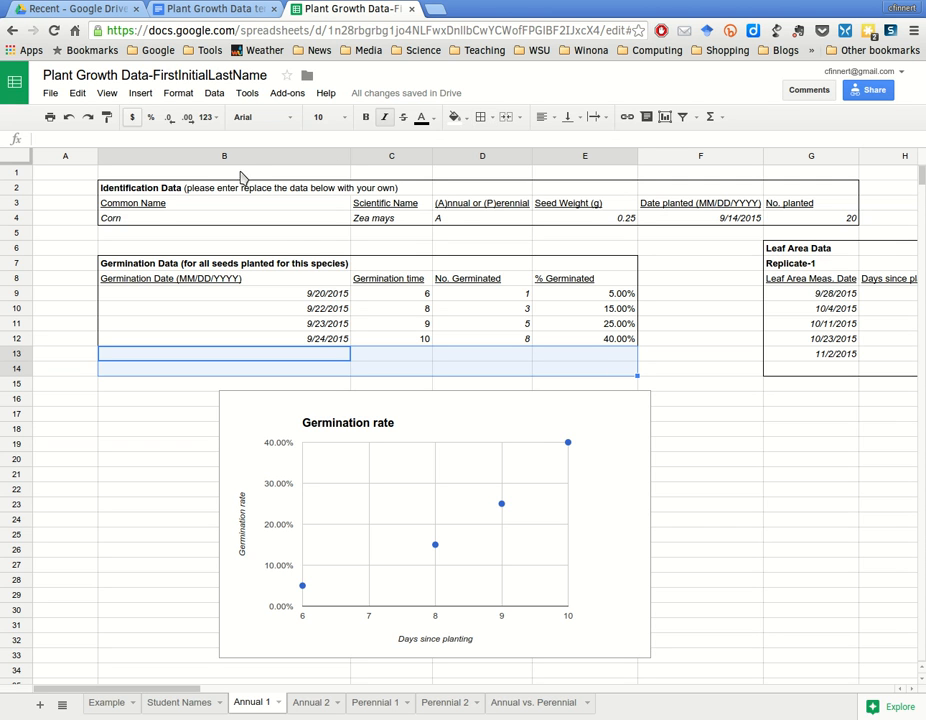
key(ctrl+v)
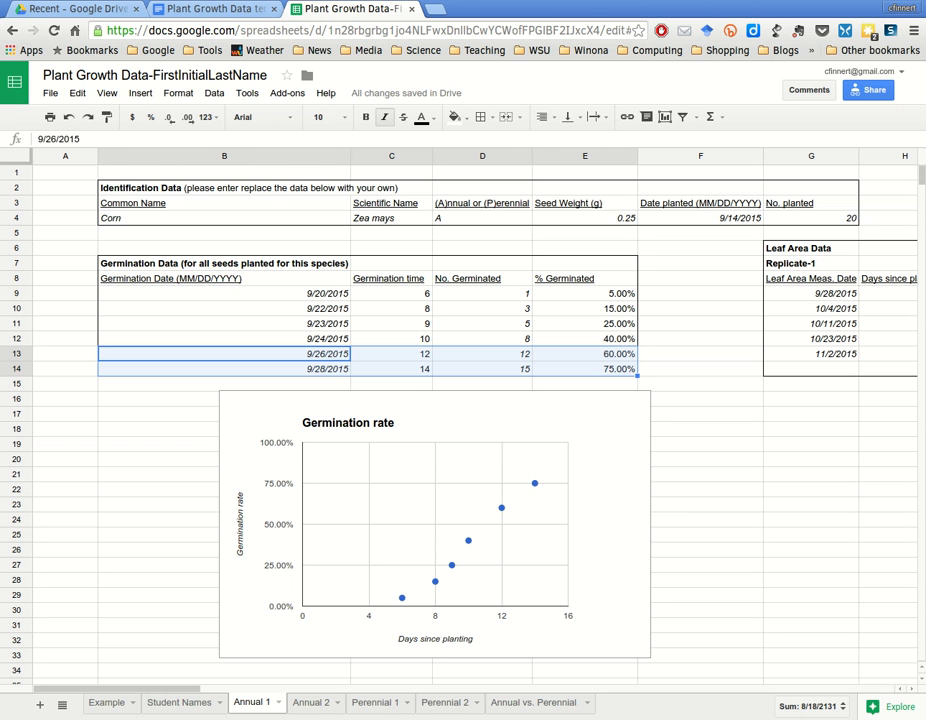
Look through the Leaf Area Data replicates across the Annual 1 sheet, up to the averages and their total leaf area chart
scroll(475, 415, right, 10)
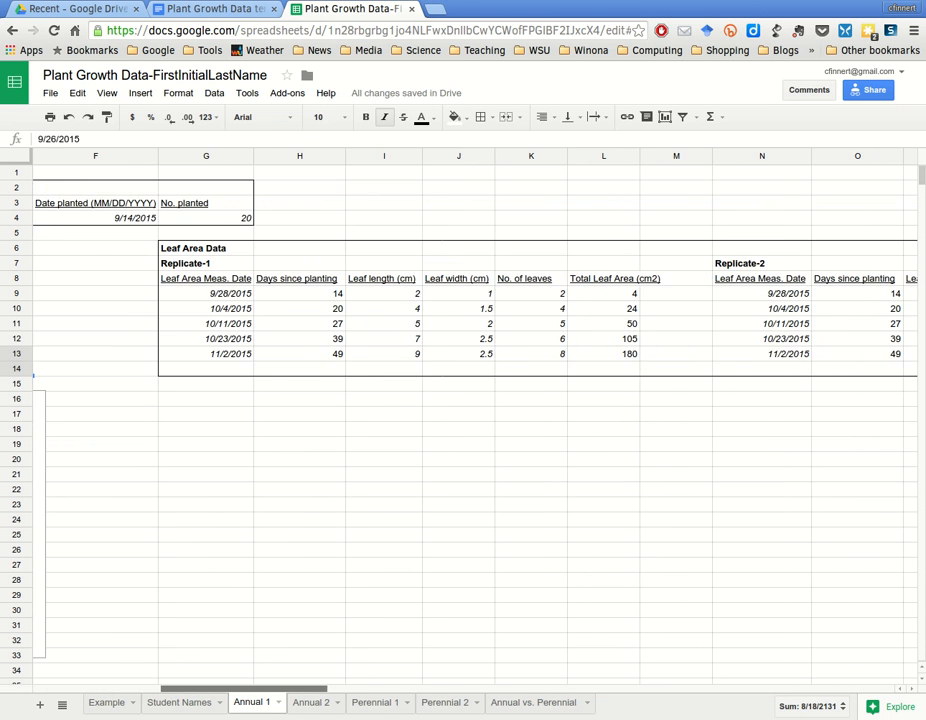
scroll(475, 415, right, 10)
scroll(475, 415, left, 10)
scroll(475, 415, left, 5)
scroll(475, 415, right, 6)
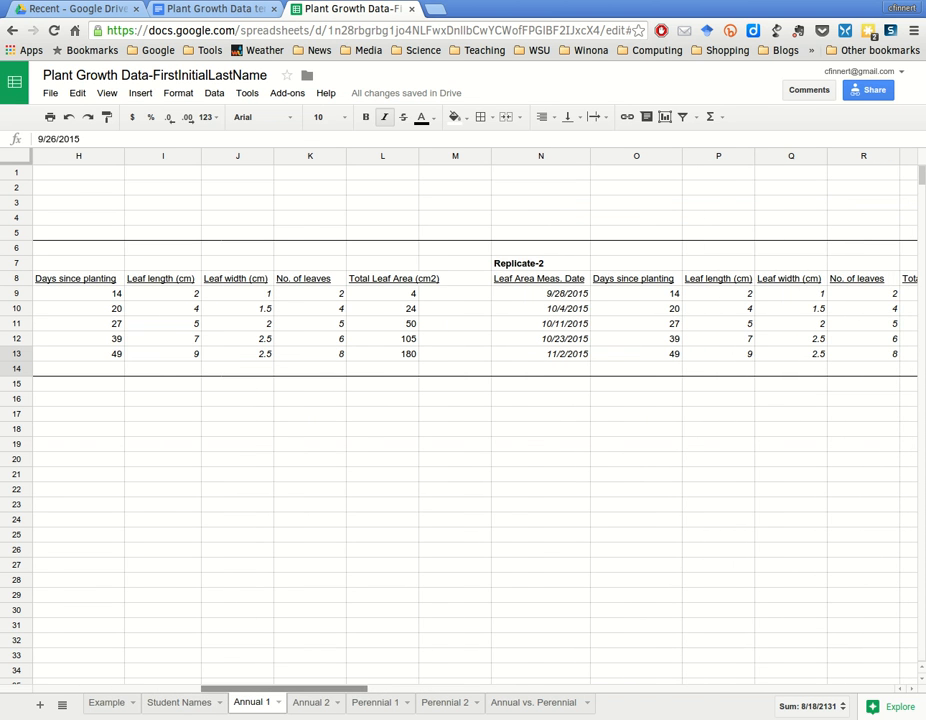
scroll(450, 436, left, 3)
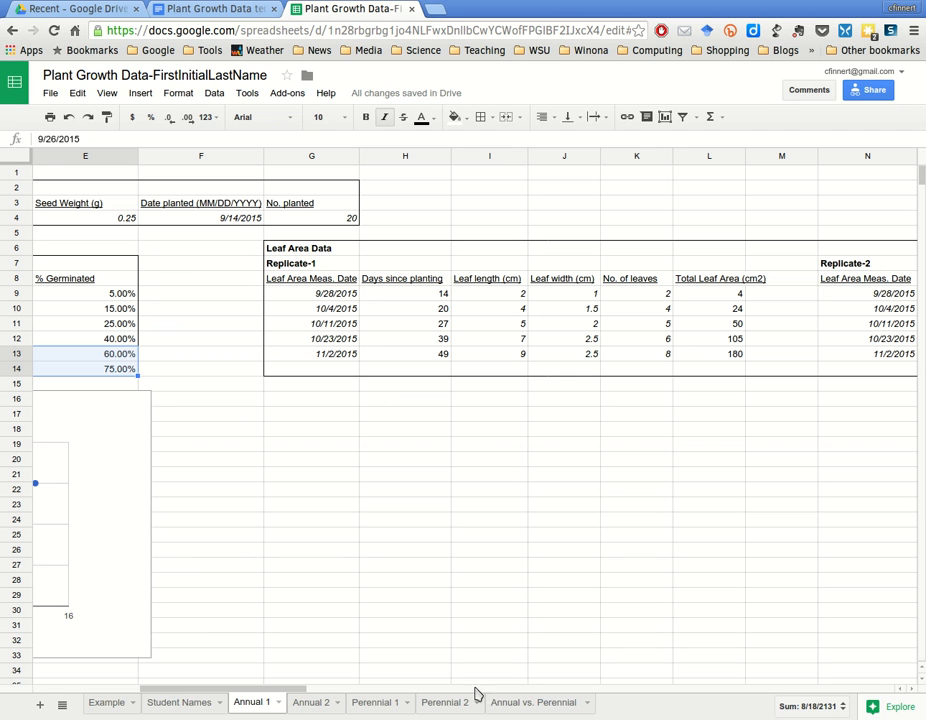
mouse_move(223, 689)
mouse_down()
mouse_move(238, 689)
mouse_move(155, 689)
mouse_move(208, 689)
mouse_up()
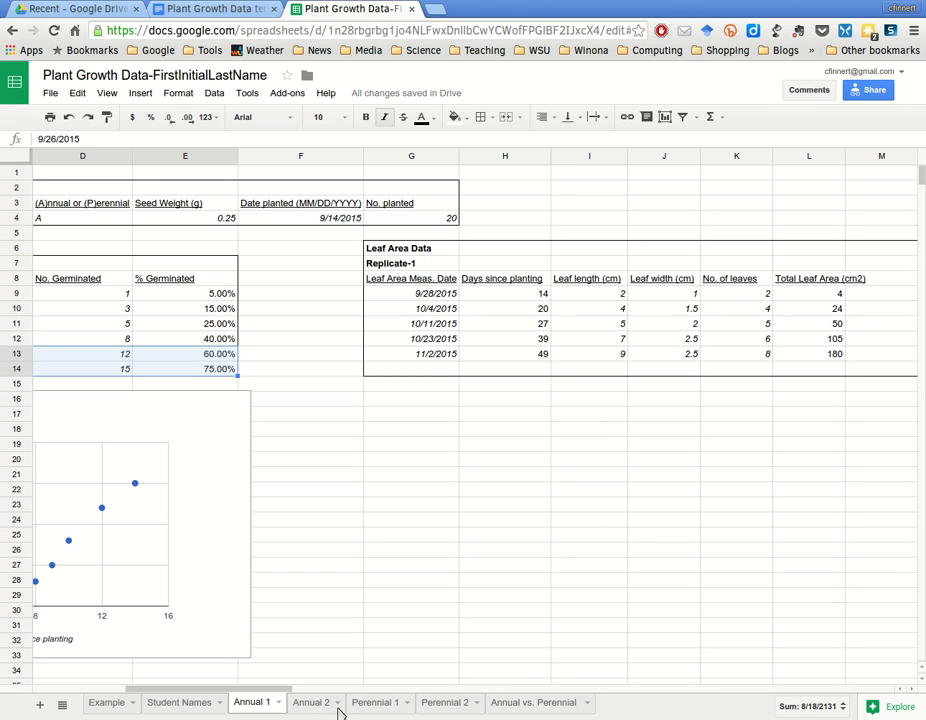
drag(208, 688, 239, 688)
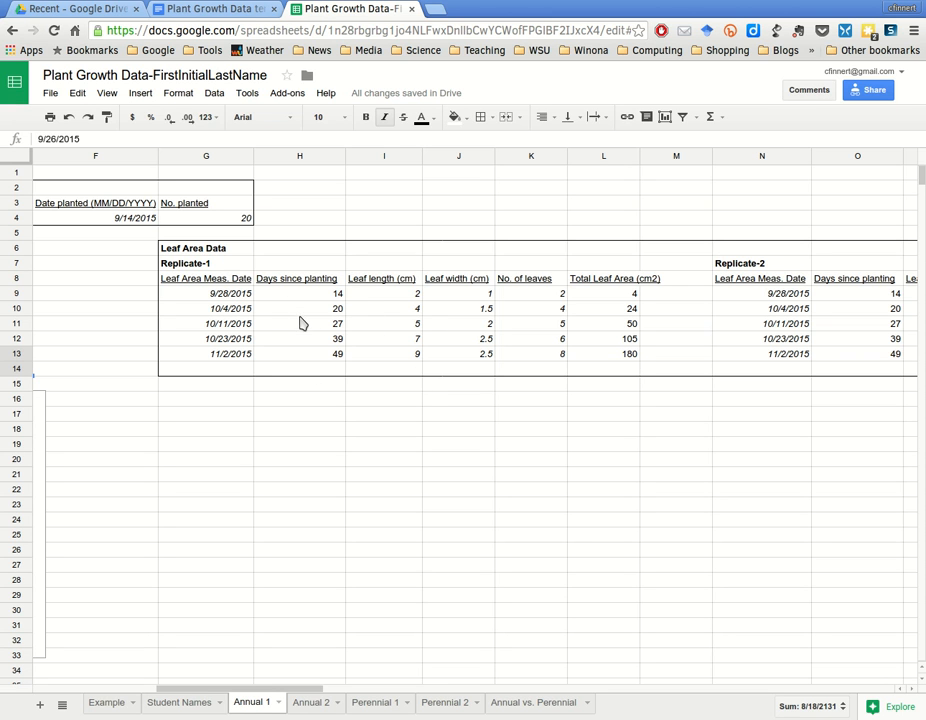
scroll(300, 321, right, 5)
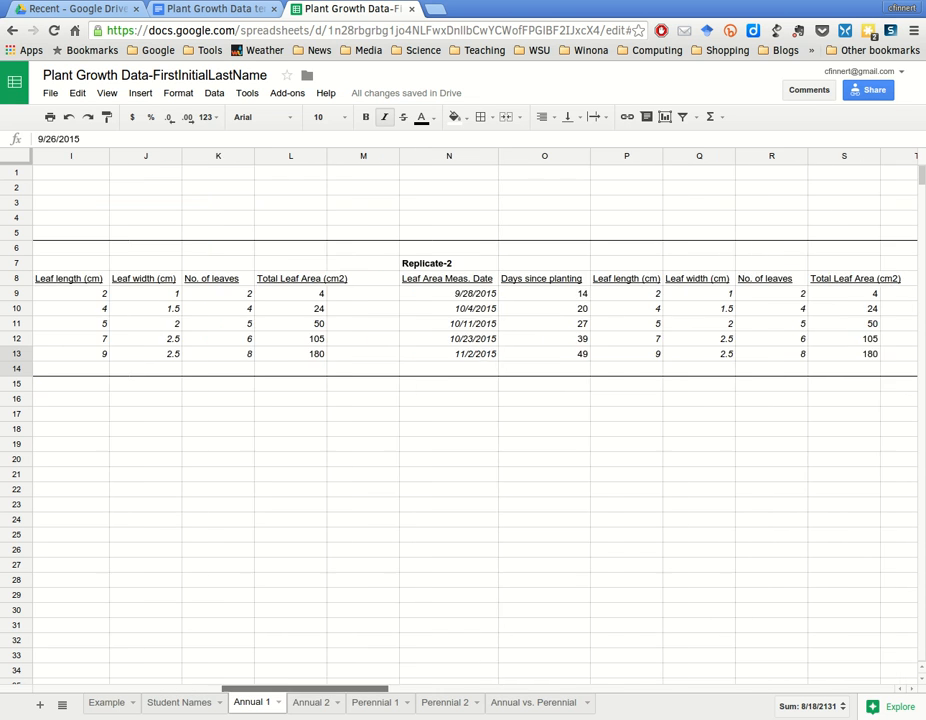
scroll(470, 400, right, 15)
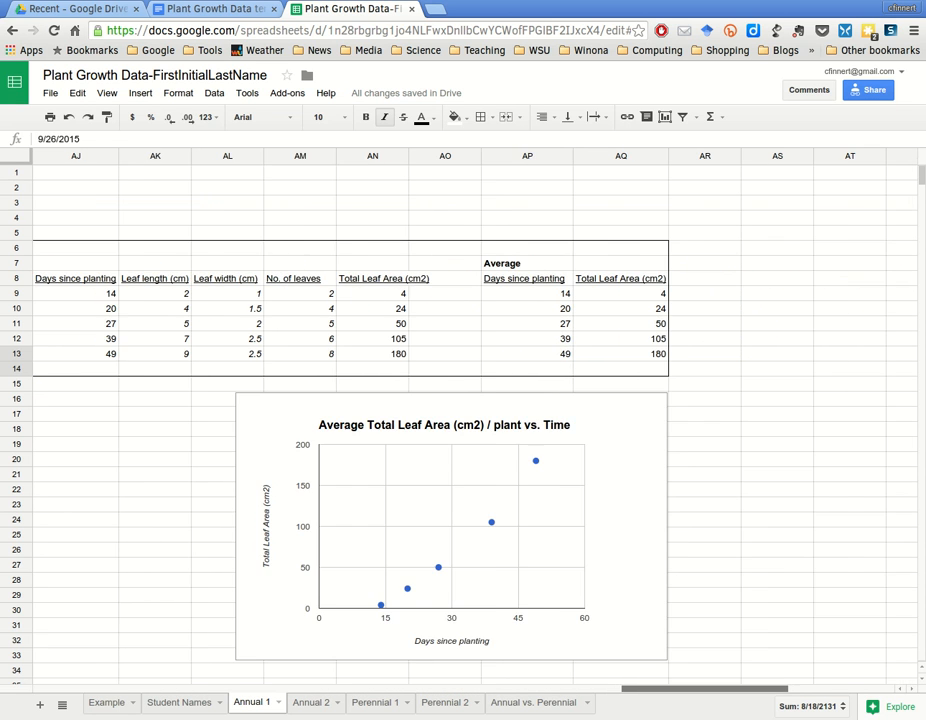
Scan the Replicate-1 to Replicate-5 leaf area tables, comparing their column layout, and return to Replicate-1
scroll(470, 400, left, 15)
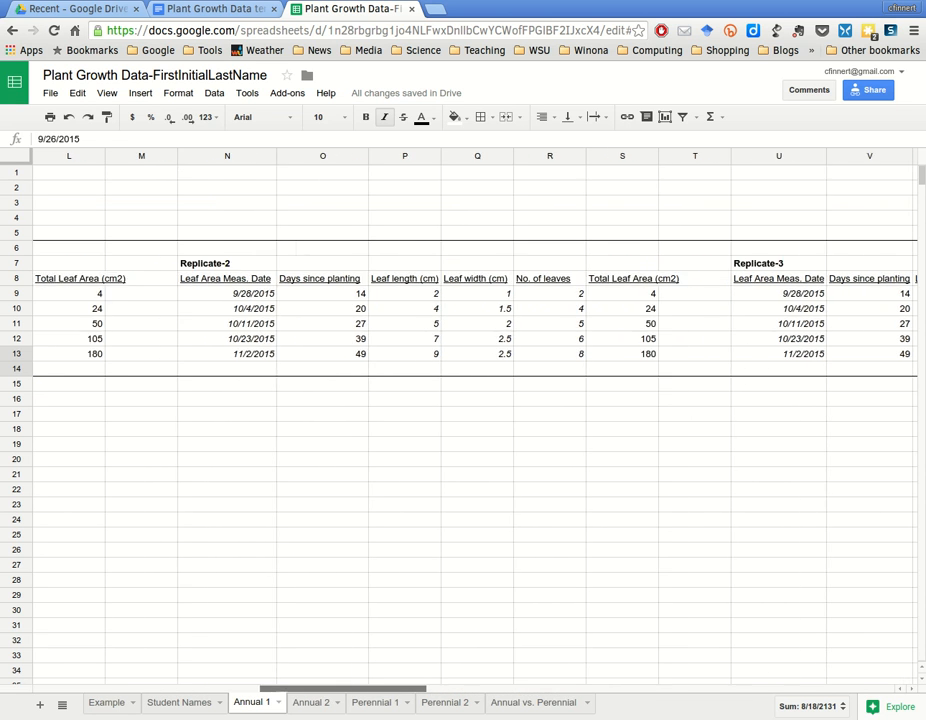
scroll(470, 400, left, 8)
scroll(470, 400, right, 4)
scroll(470, 400, left, 1)
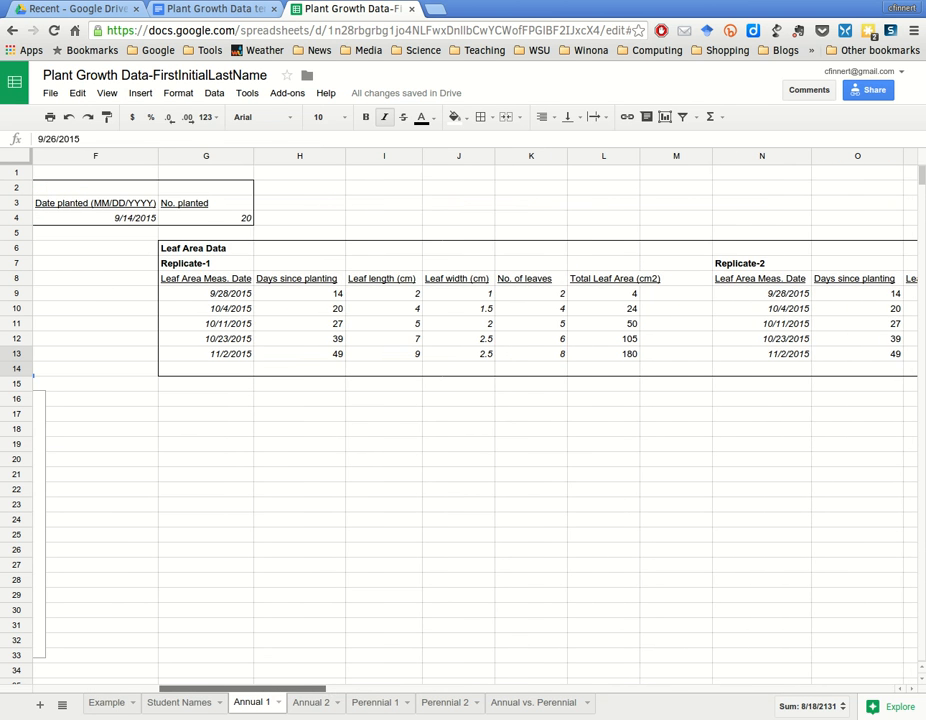
scroll(470, 400, right, 4)
scroll(470, 400, left, 5)
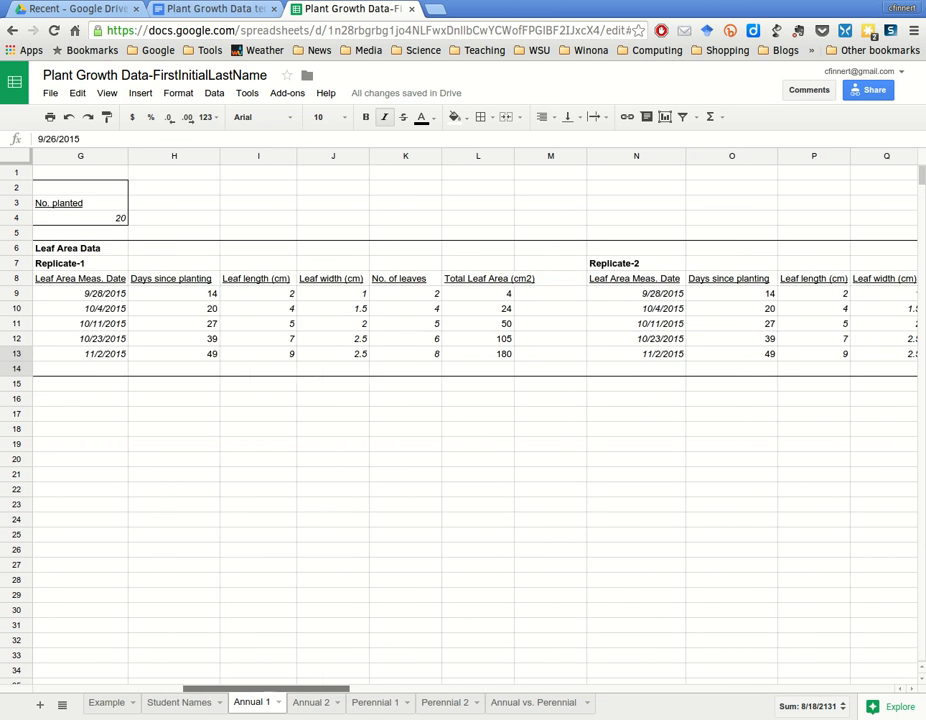
scroll(470, 400, right, 2)
scroll(470, 400, left, 1)
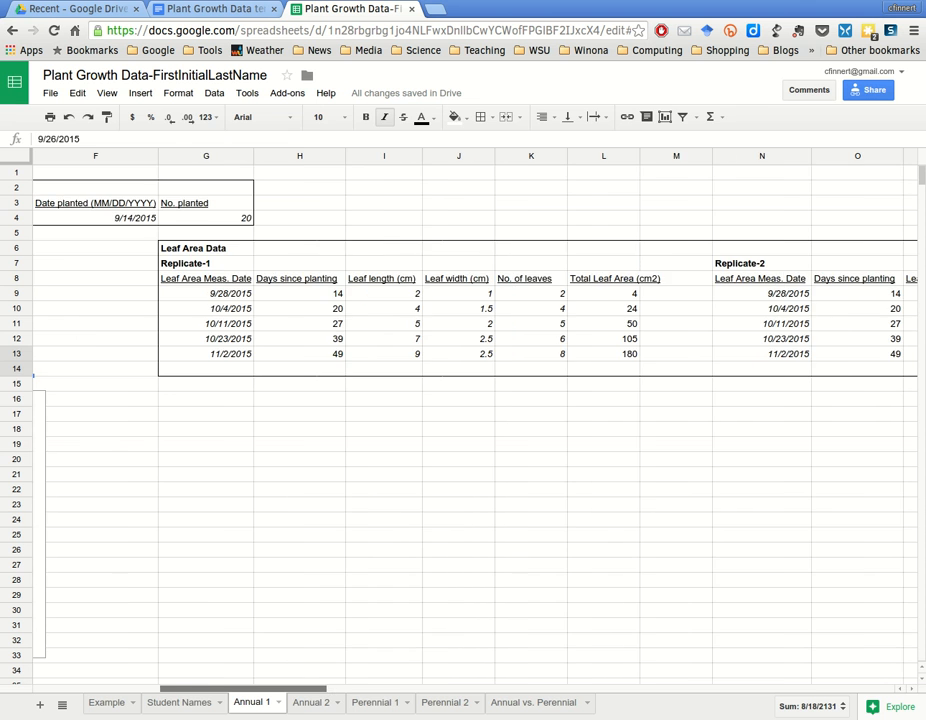
scroll(470, 400, right, 15)
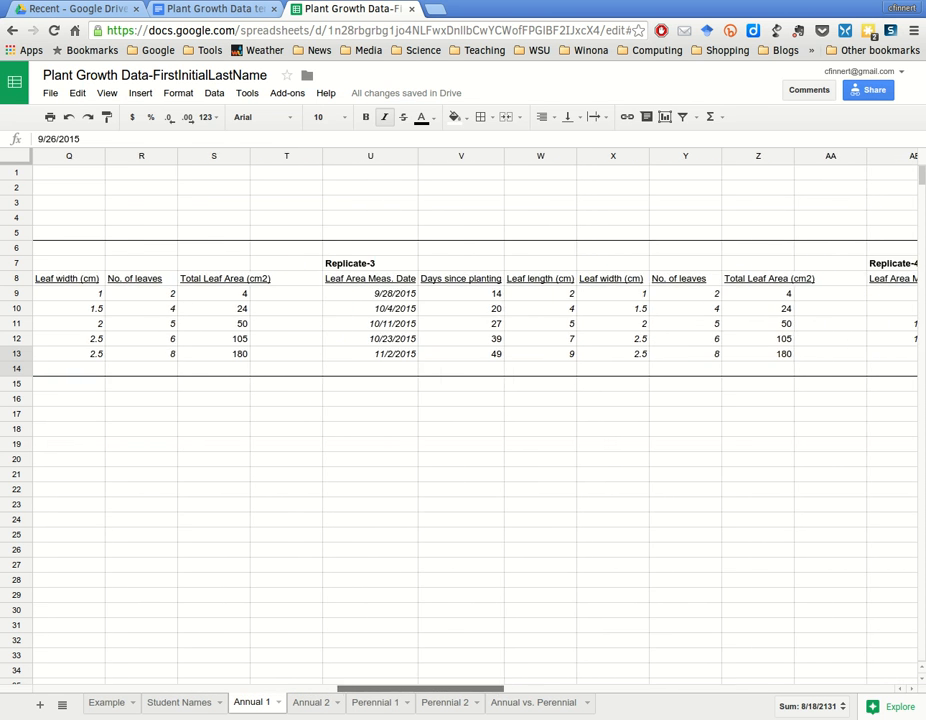
scroll(470, 400, right, 10)
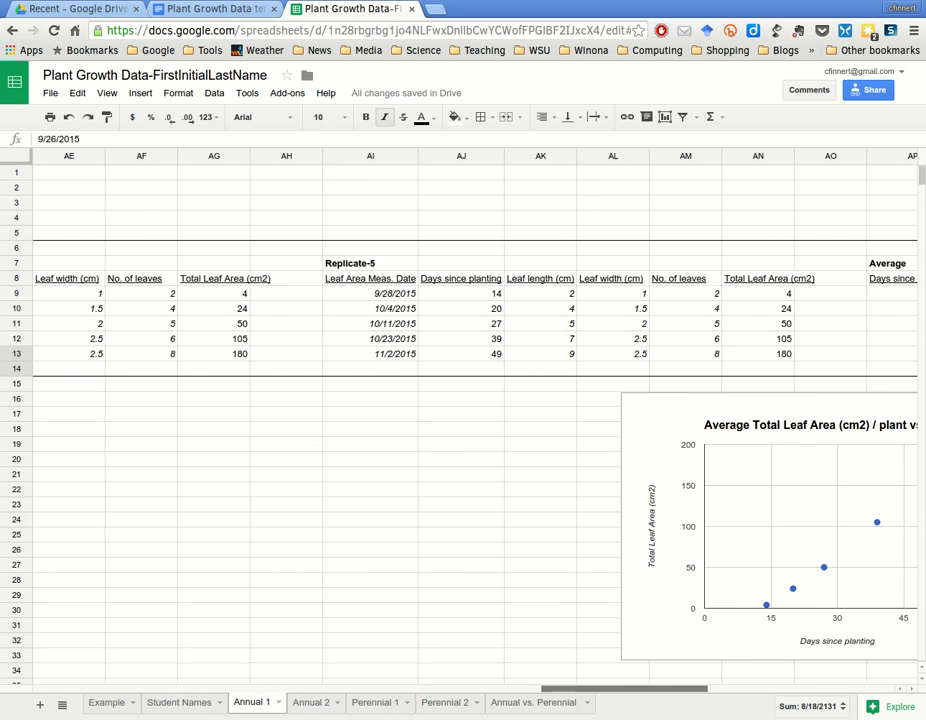
scroll(470, 400, left, 16)
scroll(459, 710, left, 13)
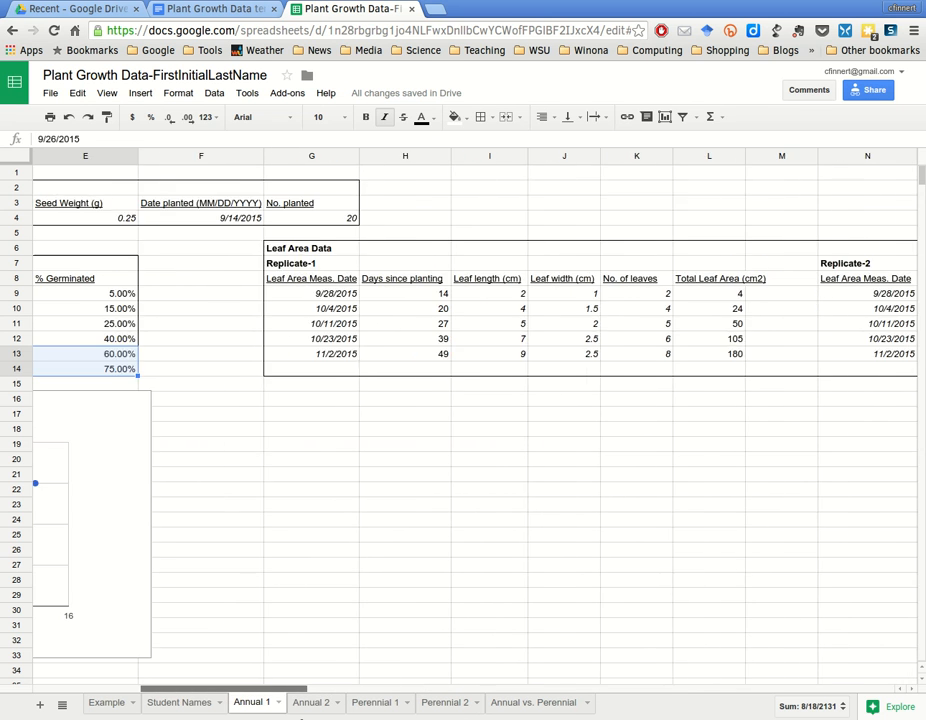
scroll(291, 716, right, 3)
scroll(300, 716, left, 2)
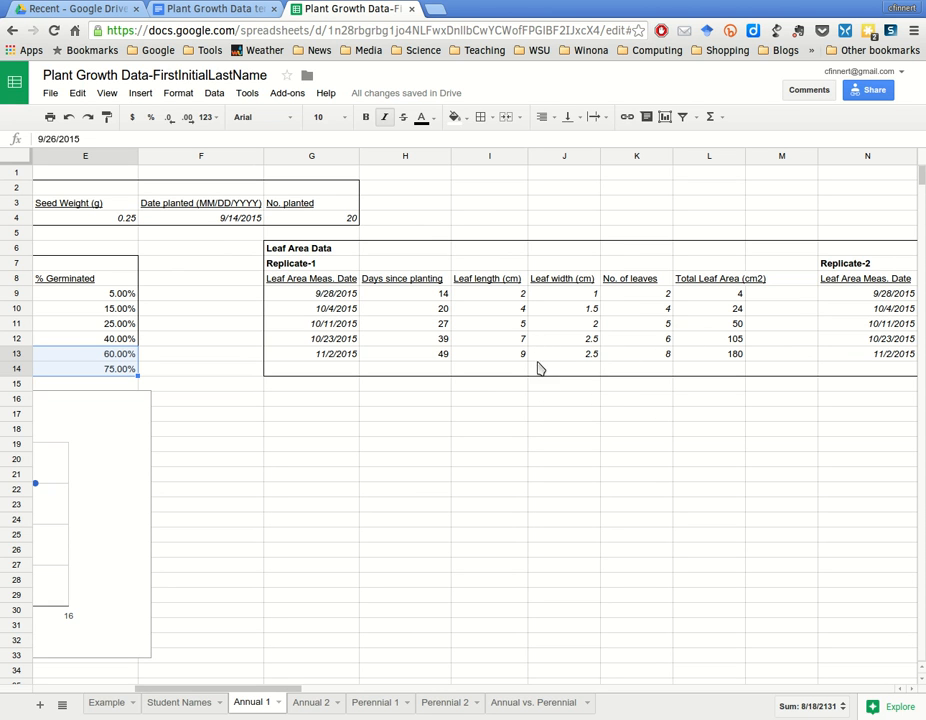
Check the Replicate-1 Days since planting formulas in H9:H13, which subtract the planting date in F4
click(405, 294)
click(405, 309)
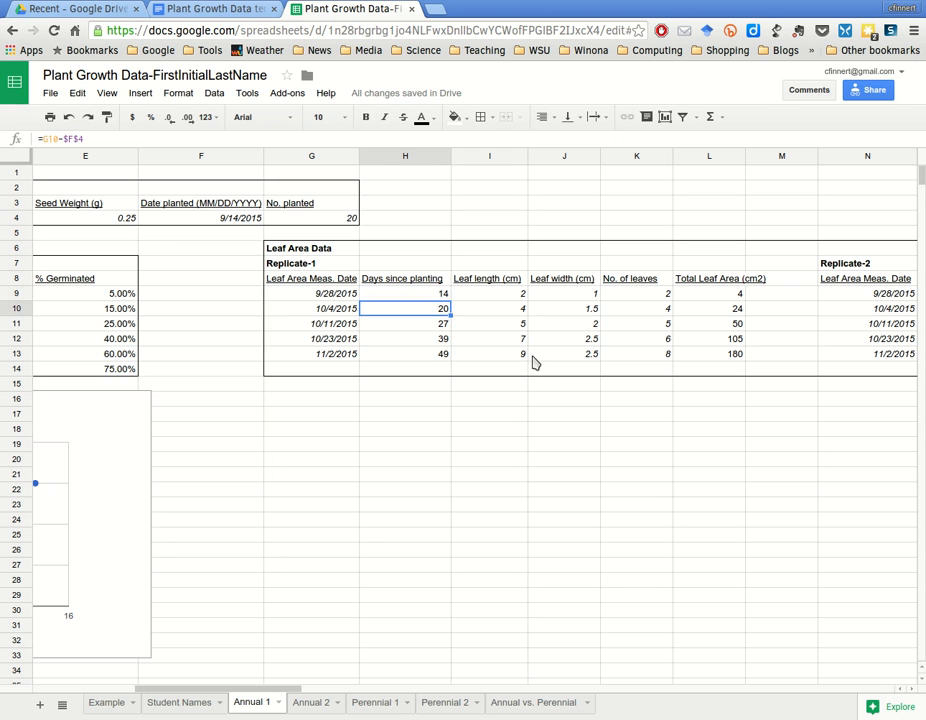
key(Down)
key(Down)
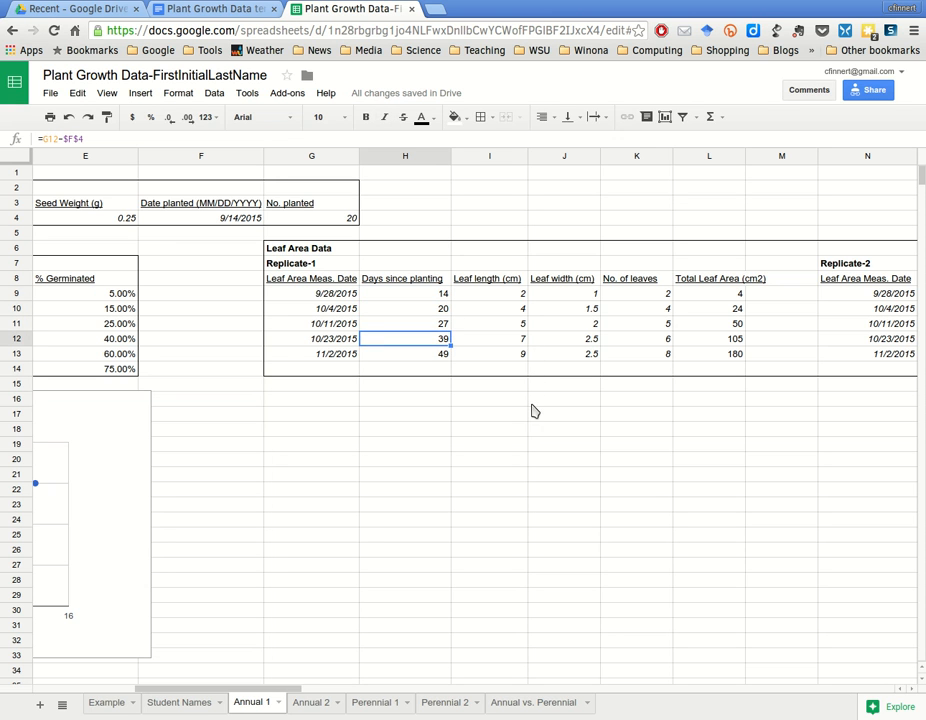
key(Down)
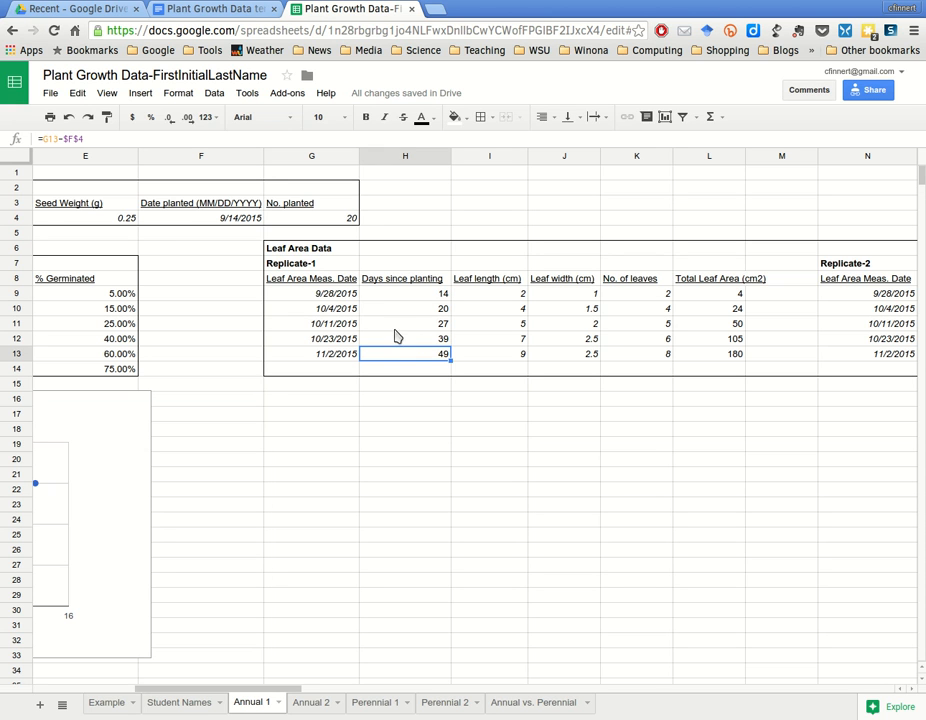
Review the Replicate-1 leaf area measurement dates from G9 down to G12
key(Left)
key(Up)
key(Up)
key(Up)
key(Up)
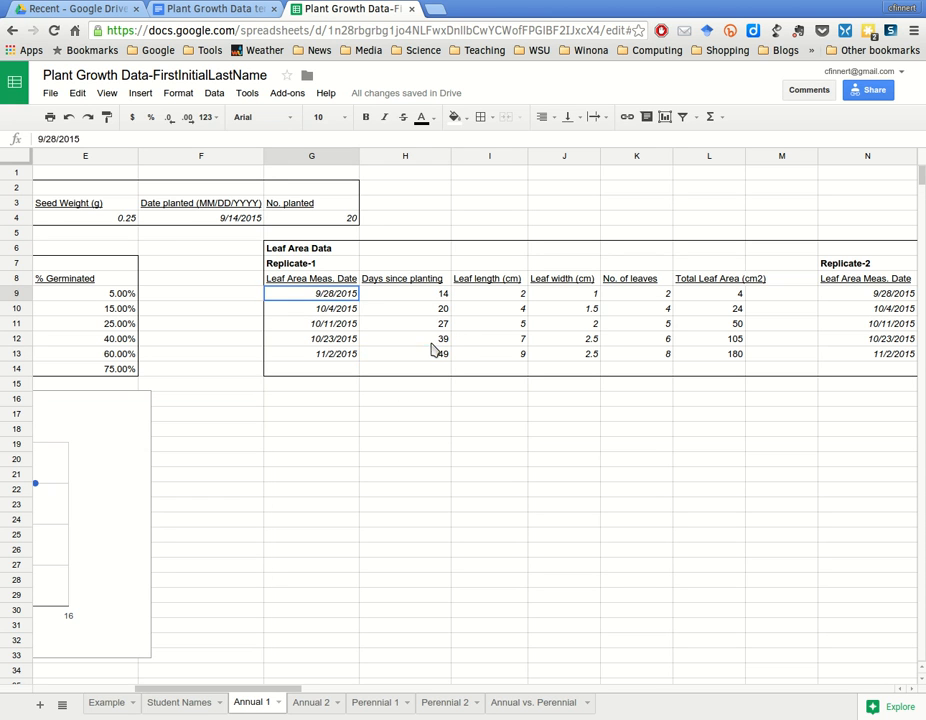
key(Down)
key(Down)
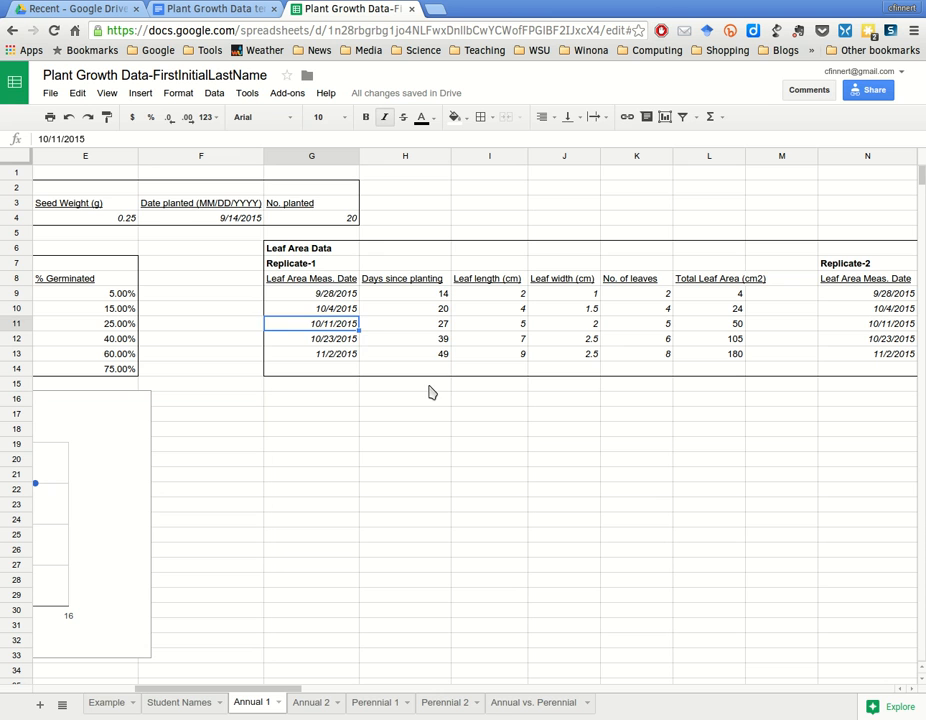
key(Down)
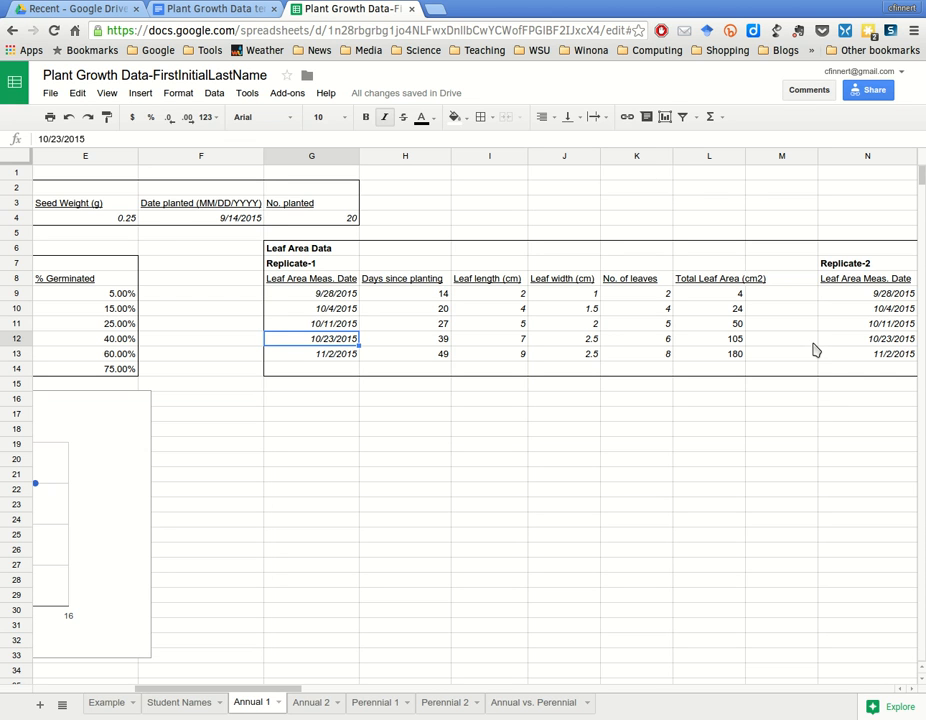
Inspect the Replicate-1 Total Leaf Area formulas in L9:L13, which multiply leaf length, leaf width and number of leaves
click(709, 294)
click(709, 309)
key(Down)
key(Down)
key(Down)
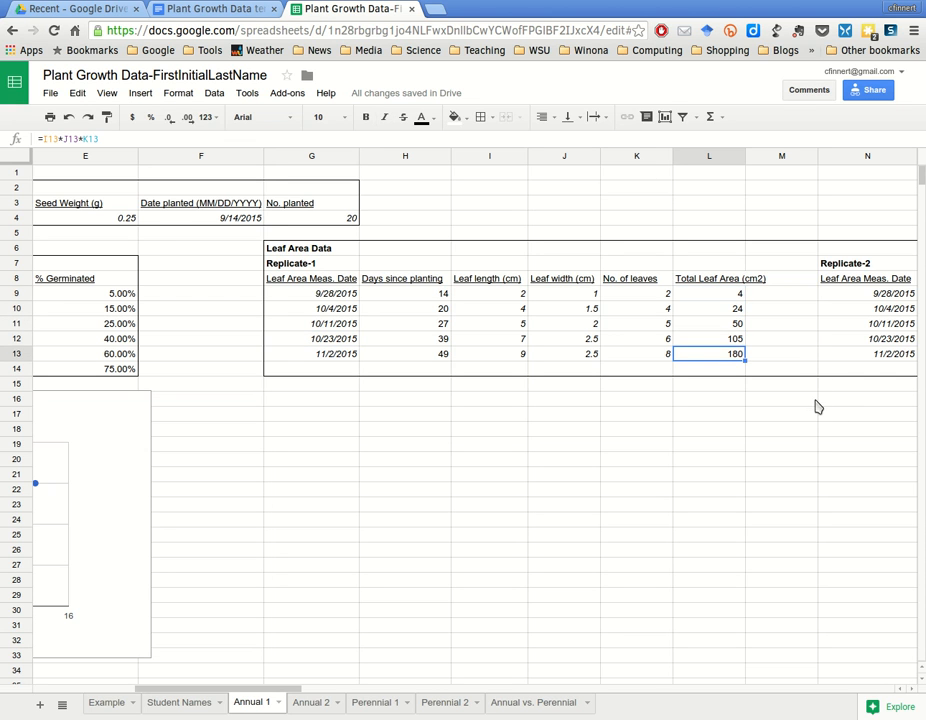
key(Up)
key(Up)
key(Up)
key(Up)
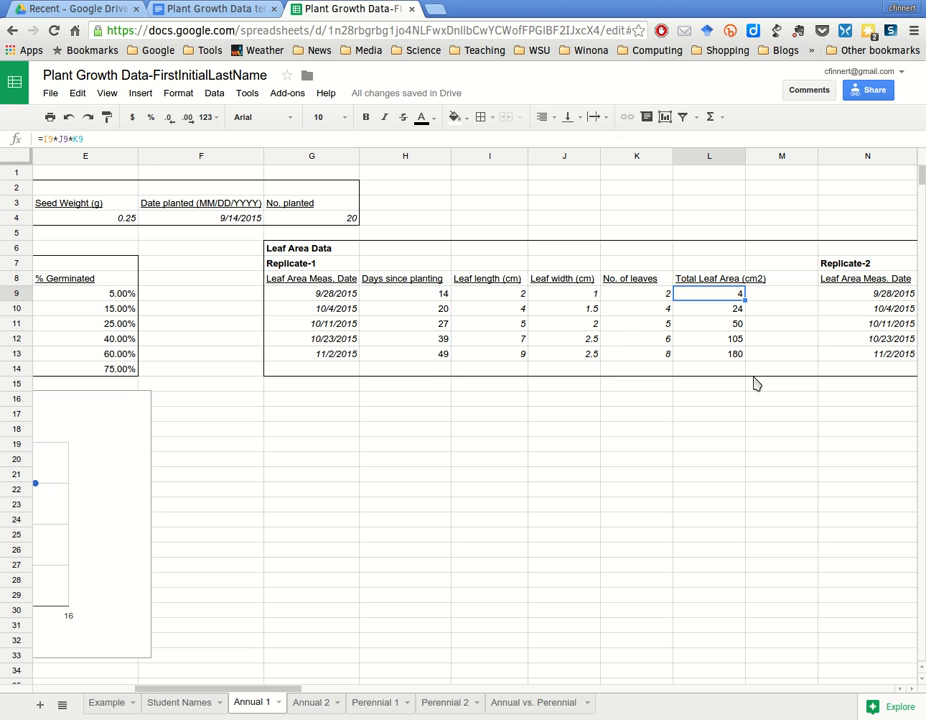
Go through all the Replicate-1 measurement dates in G9:G13 and return to the first date
key(Left)
key(Left)
key(Left)
key(Left)
key(Left)
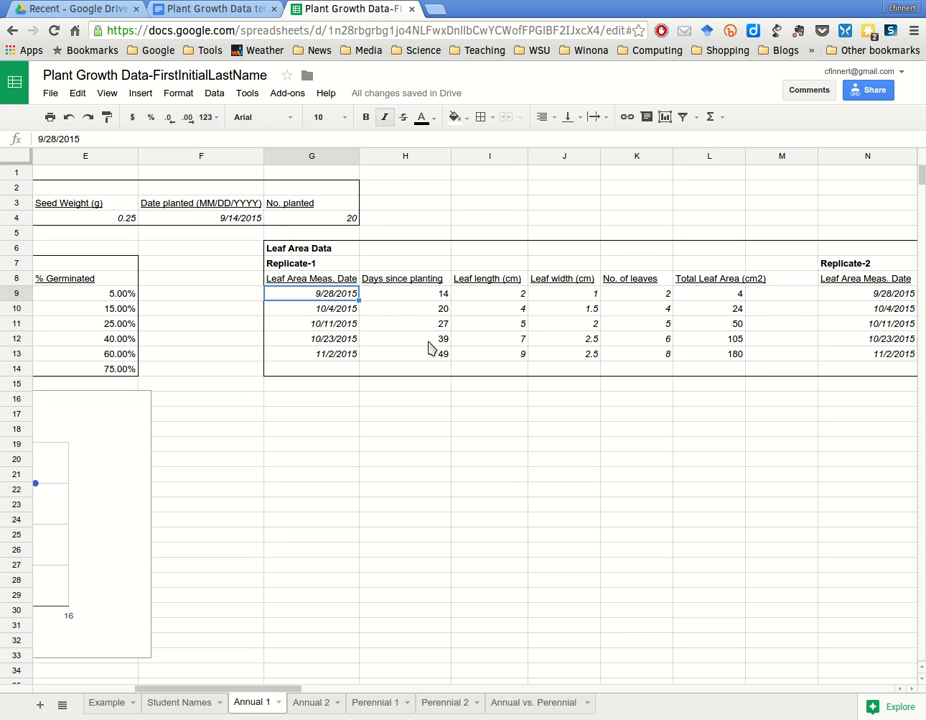
key(Down)
key(Down)
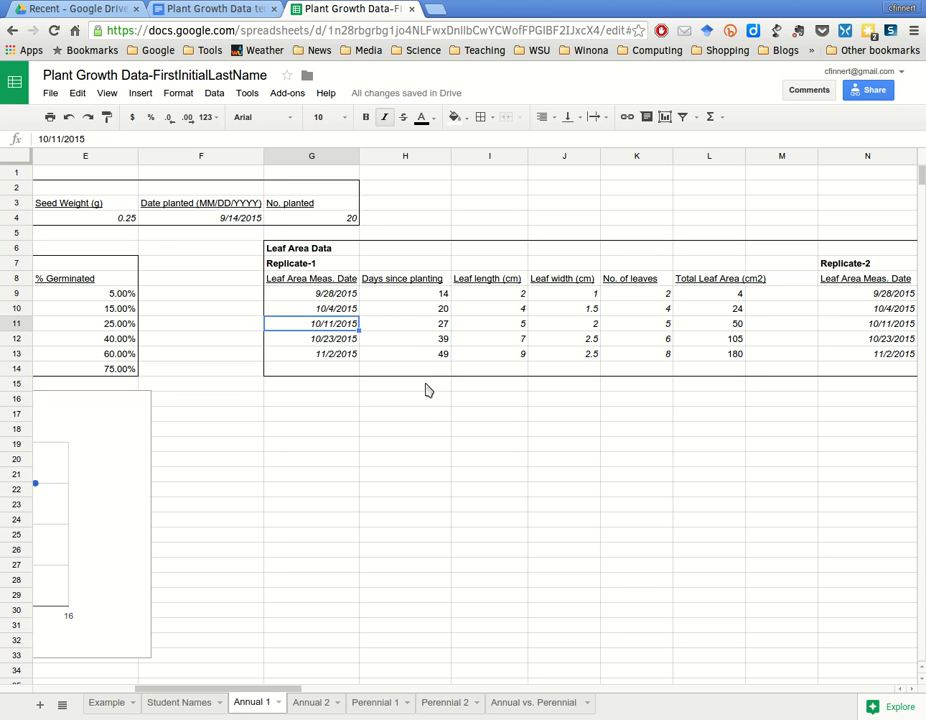
key(Down)
key(Down)
key(Up)
key(Up)
key(Up)
key(Up)
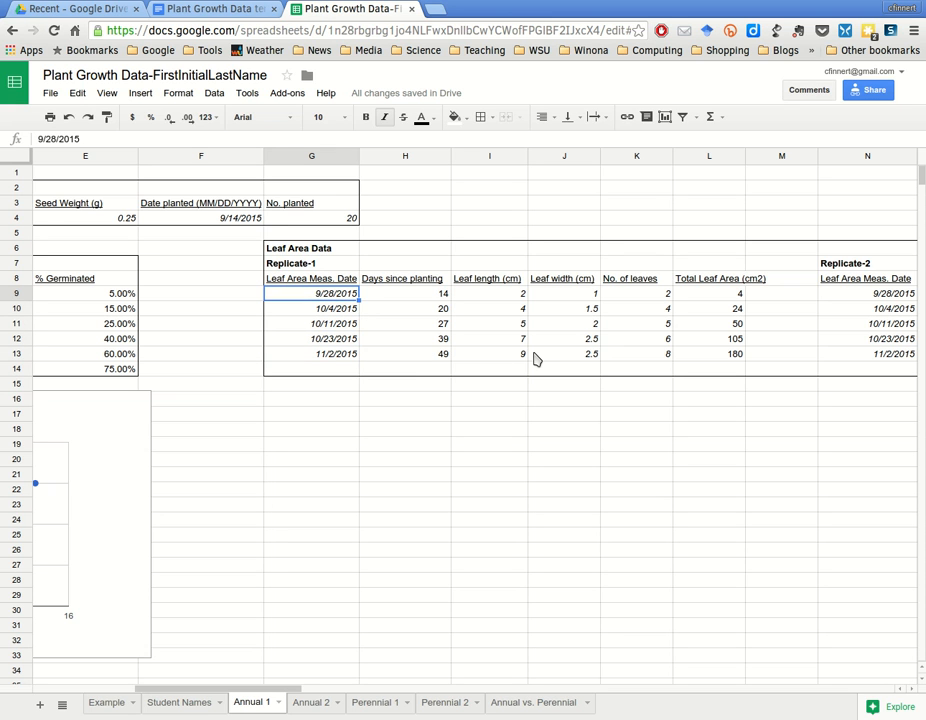
Check the Days since planting formula in H9 against the measurement dates in G9:G12
key(Right)
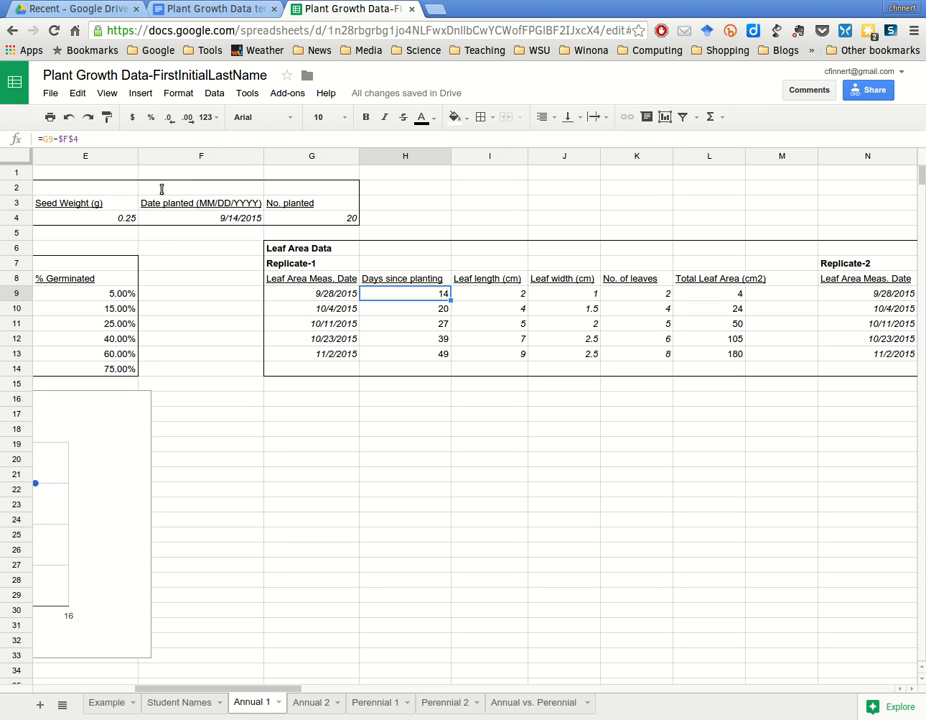
key(Left)
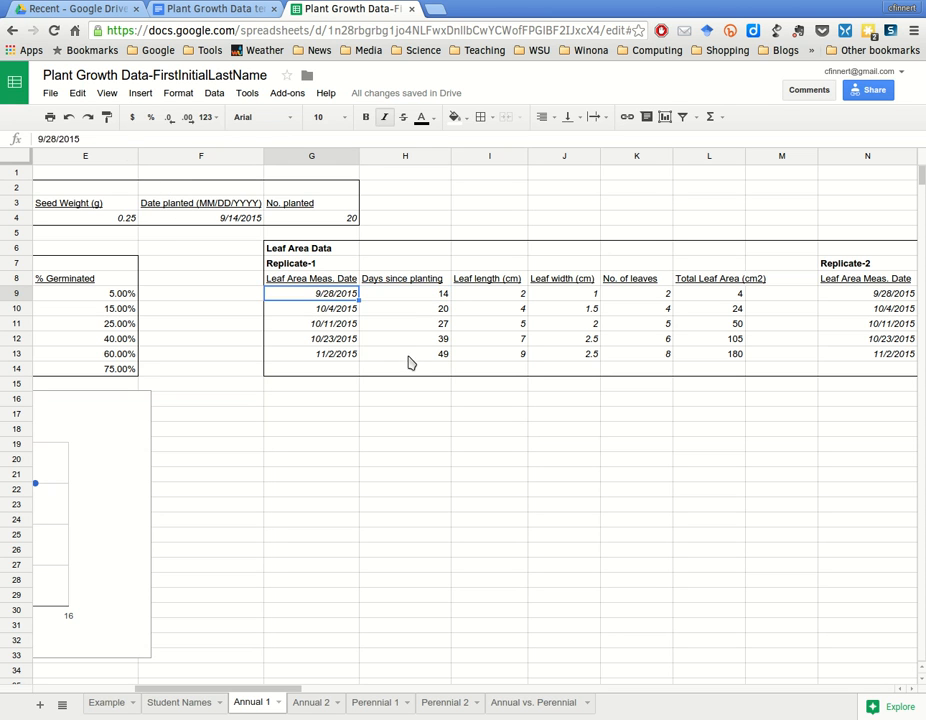
key(Down)
key(Down)
key(Down)
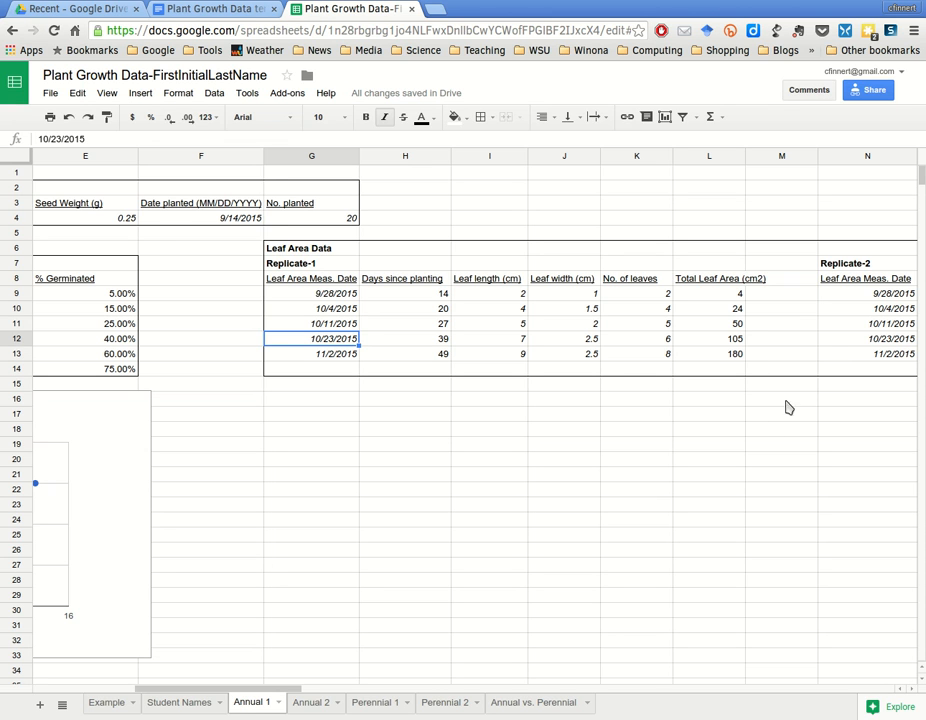
Trace the first Replicate-1 data row from its measurement date in G9 across to the Total Leaf Area formula in L9
key(Up)
key(Up)
key(Up)
key(Right)
key(Right)
key(Right)
key(Right)
key(Right)
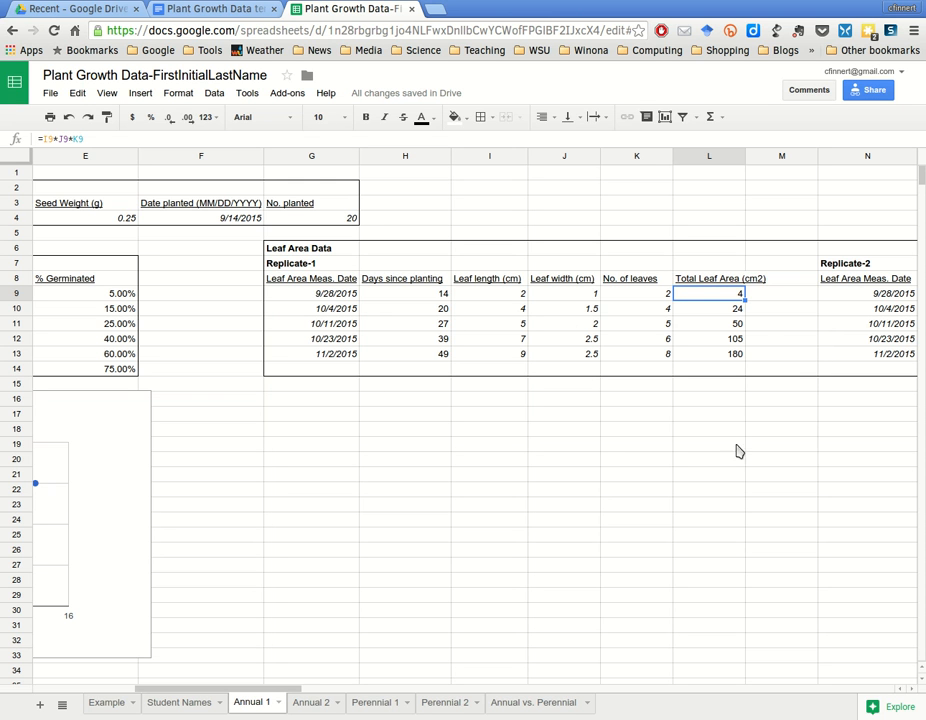
Examine the Replicate-2 formulas for Days since planting in O9 and Total Leaf Area in S11 and S9
drag(218, 688, 341, 688)
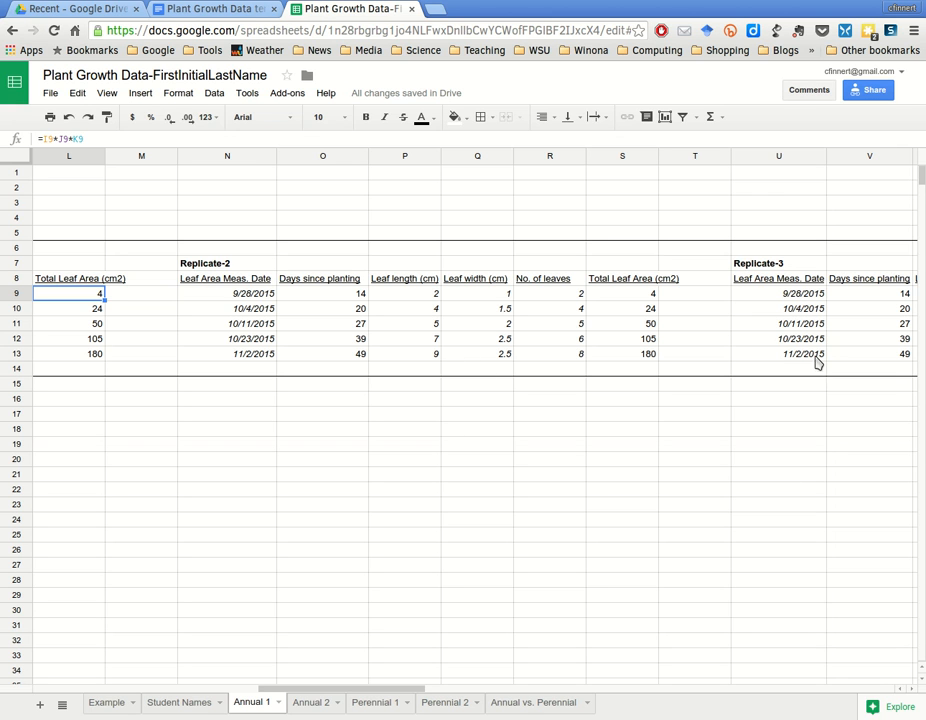
click(650, 324)
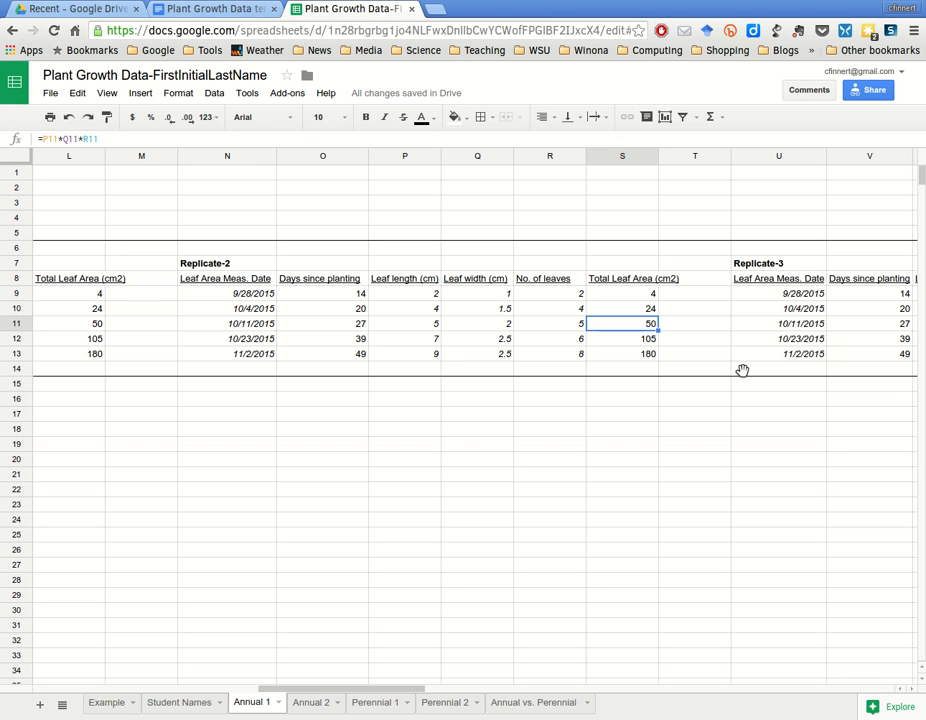
click(325, 296)
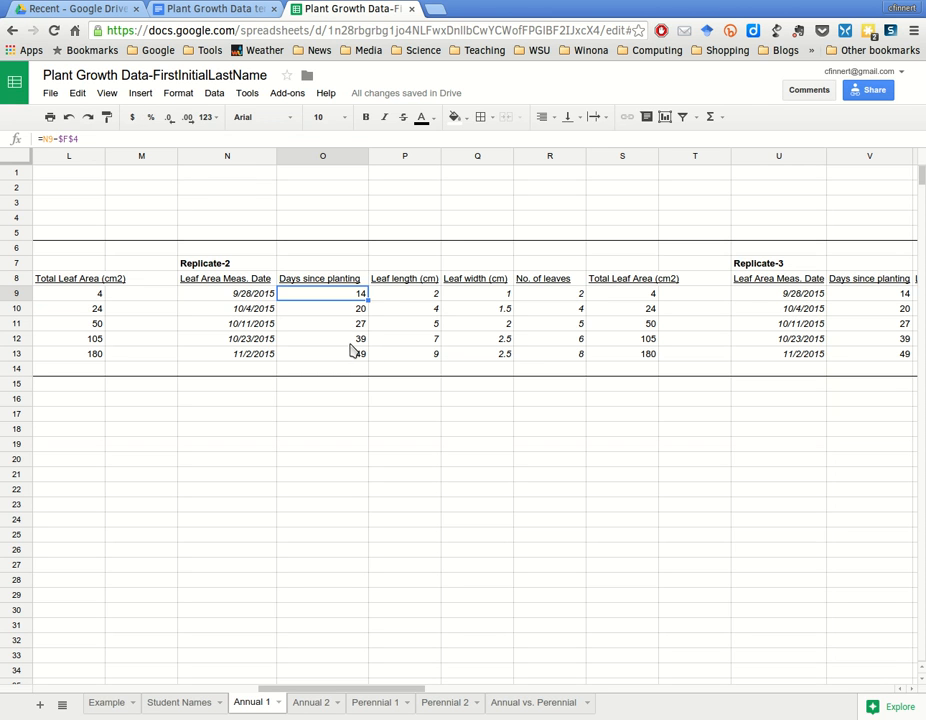
key(Left)
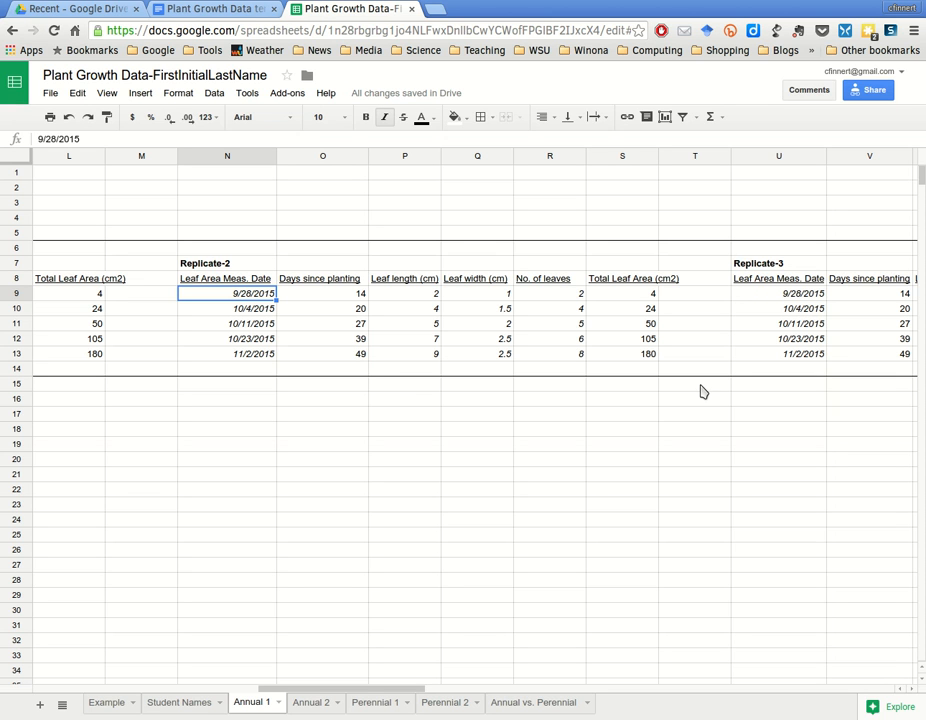
key(Right)
key(Right)
key(Right)
key(Right)
key(Right)
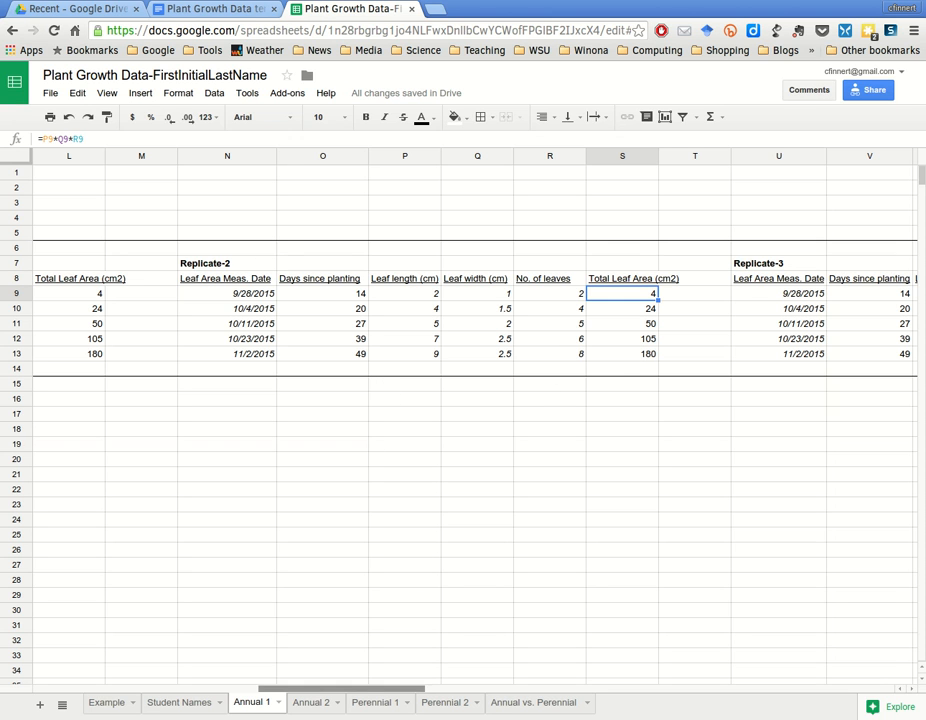
Highlight the Replicate-2 data rows N10:S13 for review and clear the selection
drag(341, 689, 312, 689)
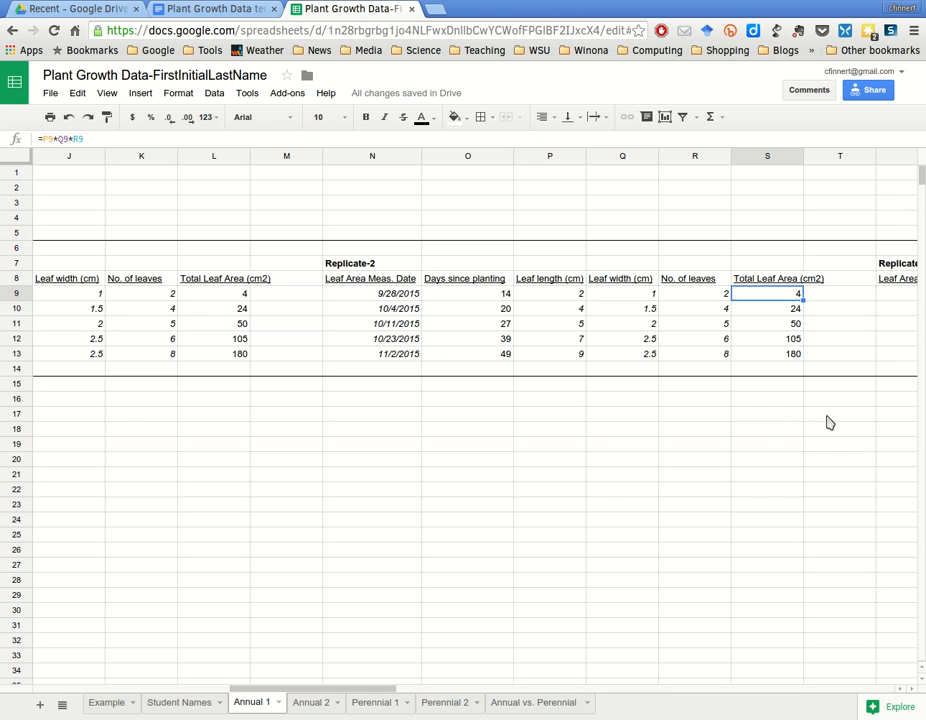
drag(372, 308, 767, 354)
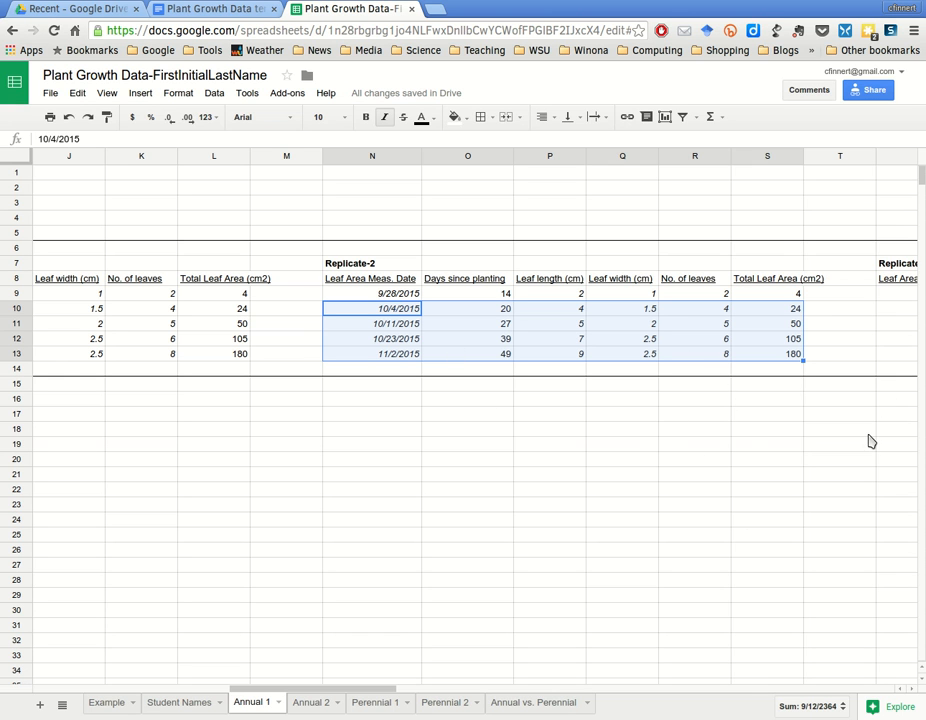
click(549, 413)
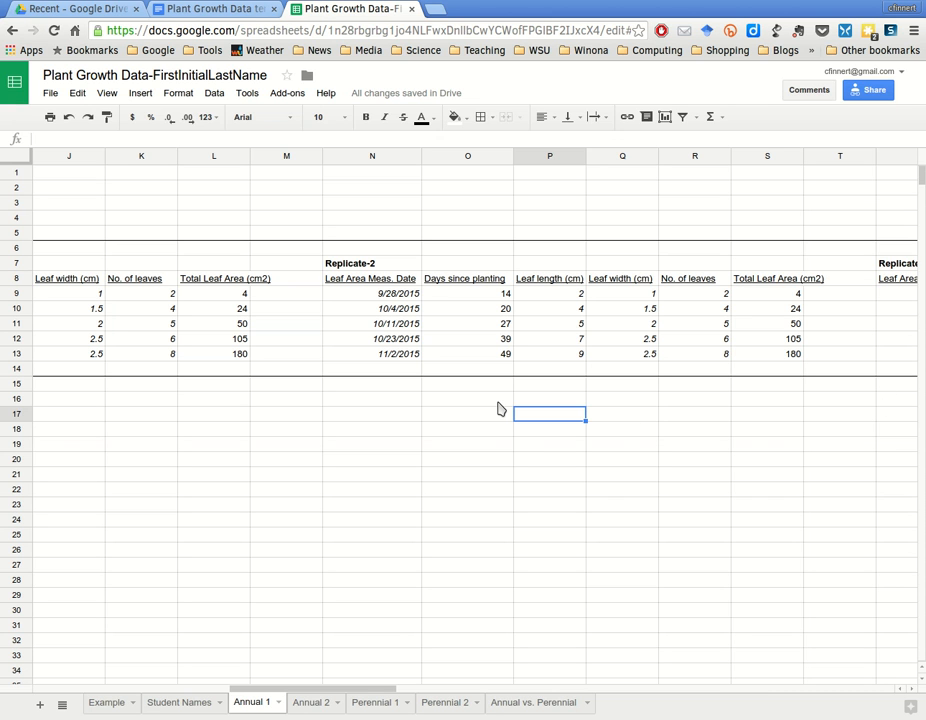
Fill the Replicate-2 Days since planting formula from O13 down through O15 and check the copied formulas
key(Up)
key(Up)
key(Up)
key(Up)
key(Left)
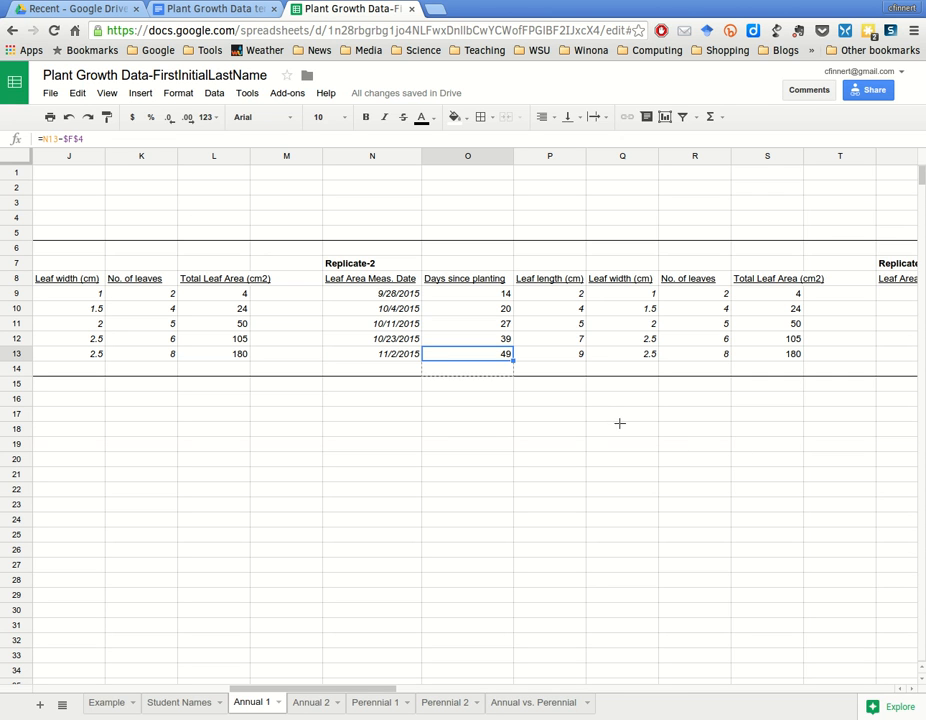
drag(619, 438, 630, 440)
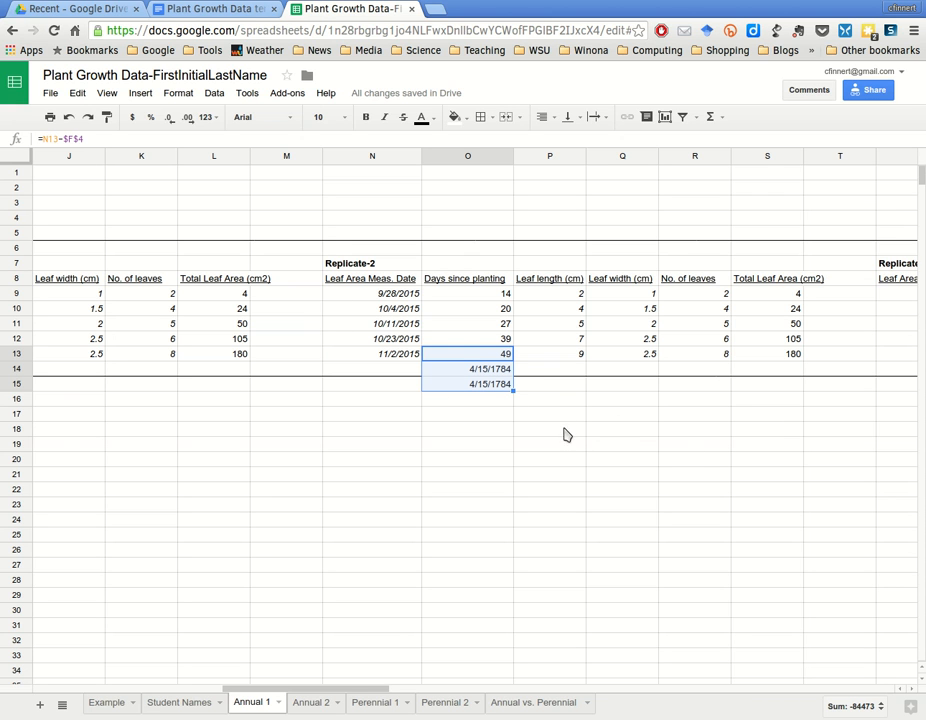
key(Down)
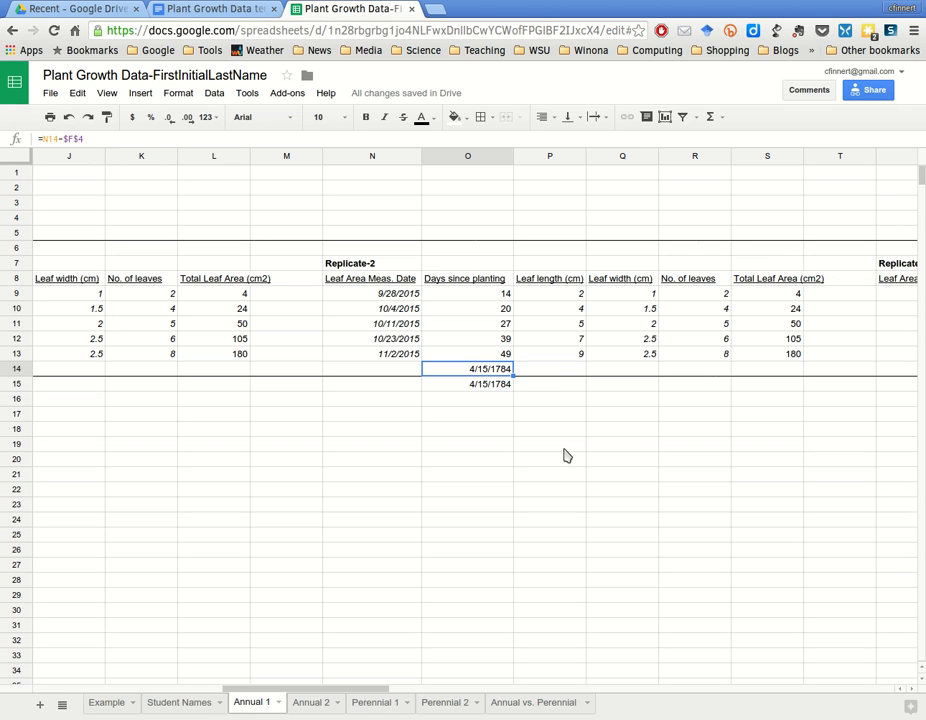
key(Down)
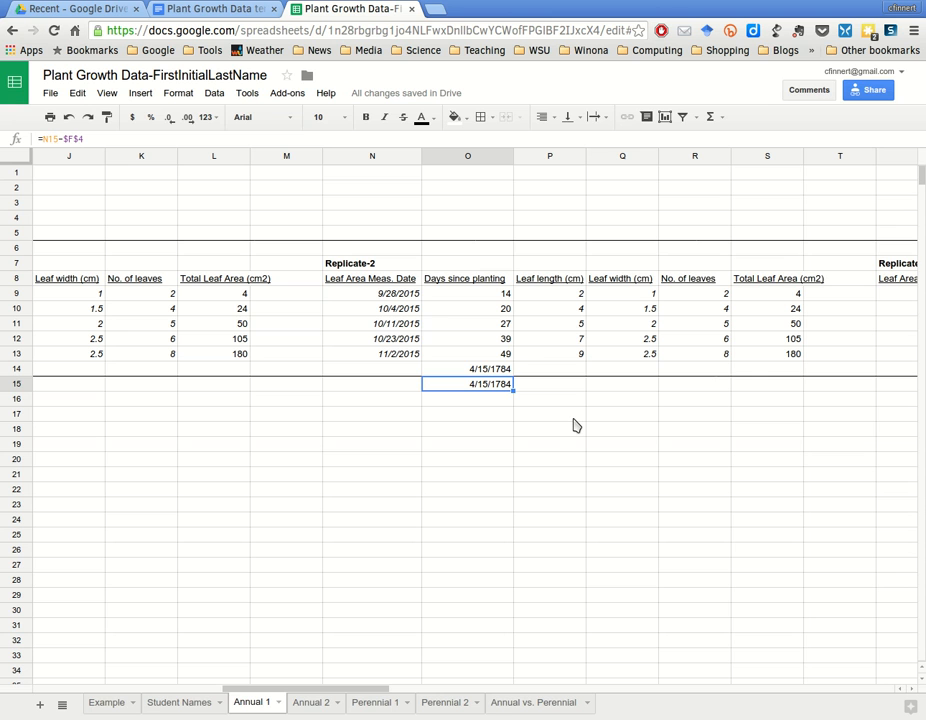
Enter the measurement date 11/5/2015 in N14, beside the extended Replicate-2 Days since planting formula
key(Up)
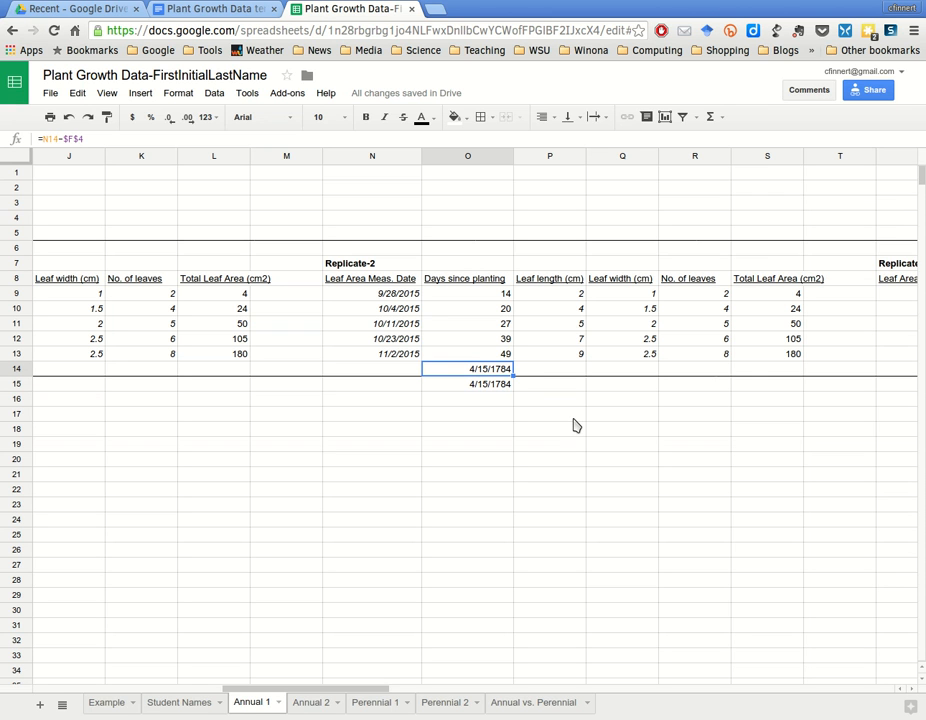
key(Left)
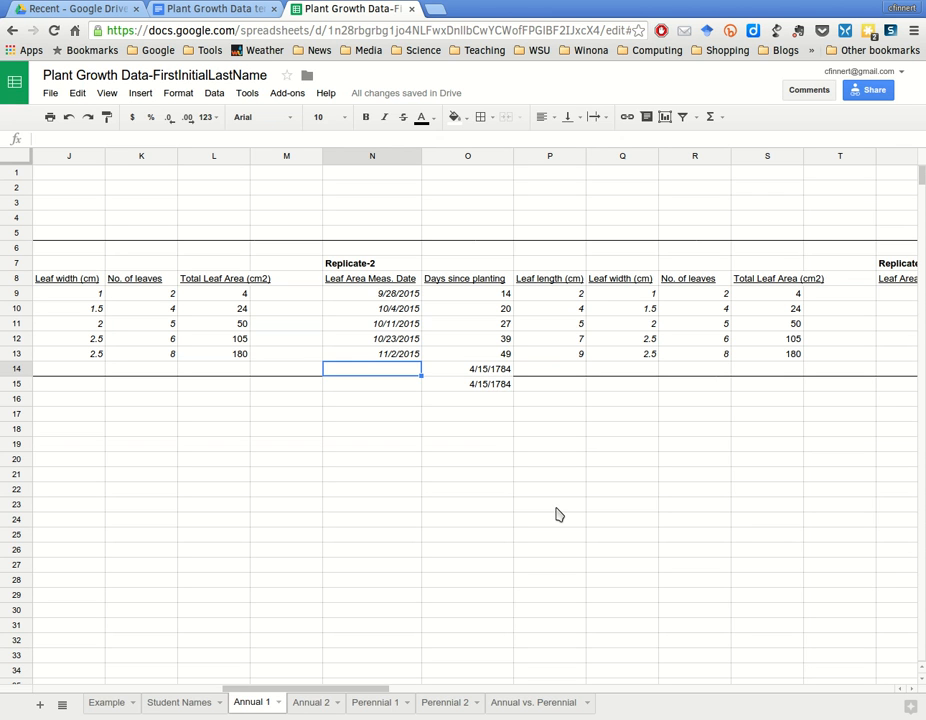
text(11/)
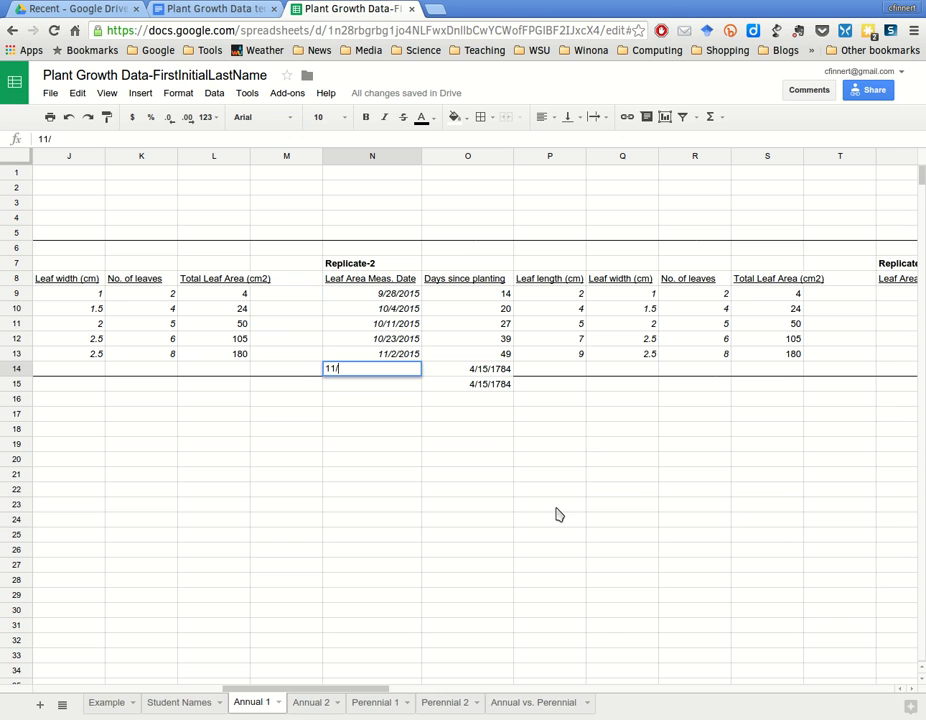
text(5/2015)
key(Return)
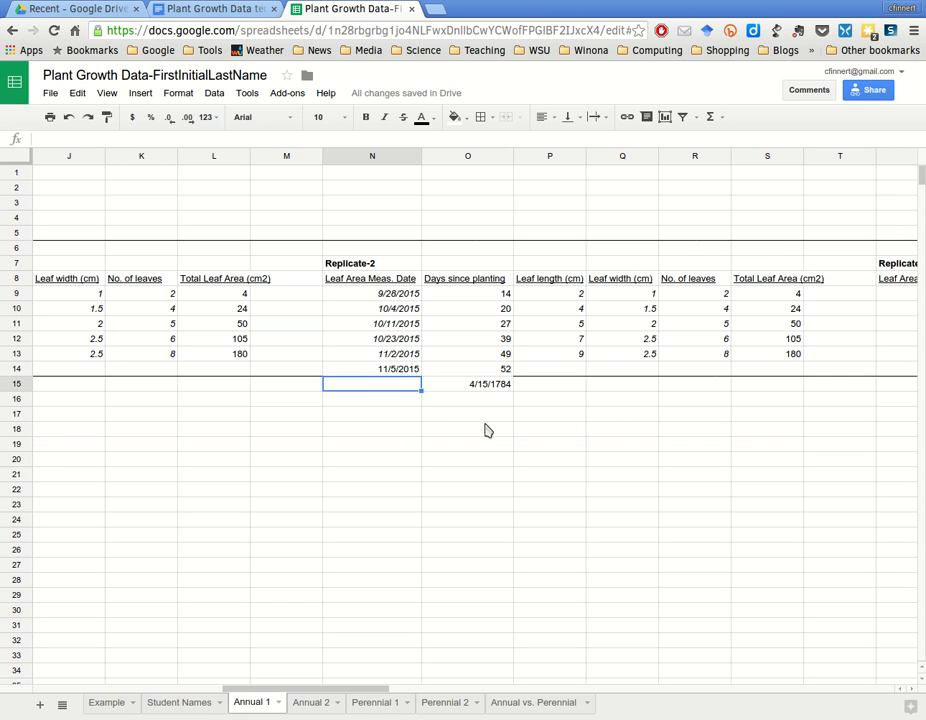
Undo the added measurement date in N14 and the formulas filled into O14:O15
key(Up)
key(shift+Right)
key(shift+Down)
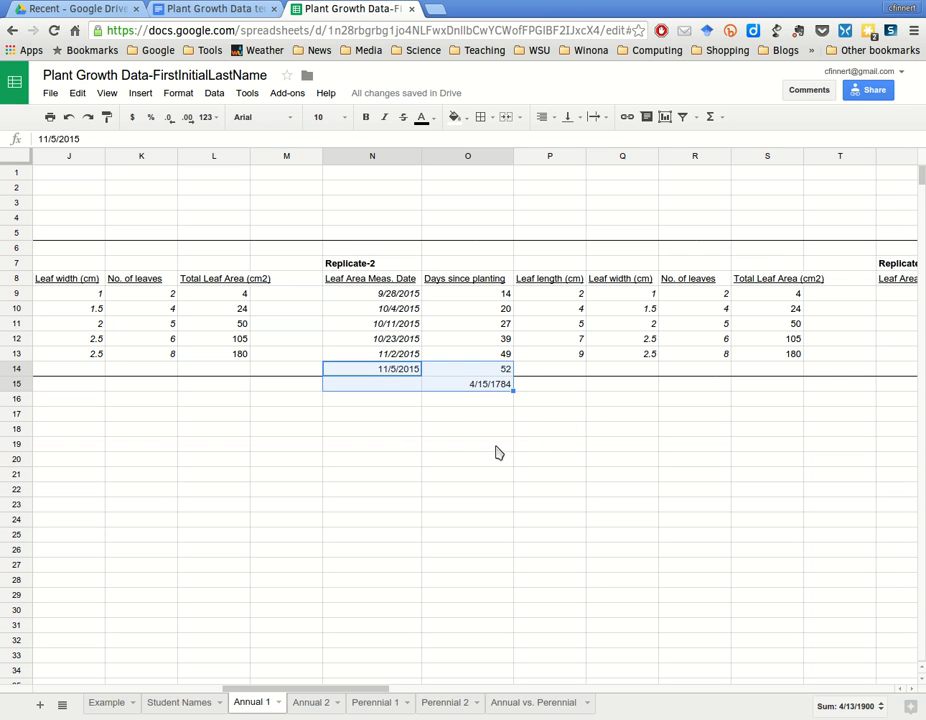
click(335, 474)
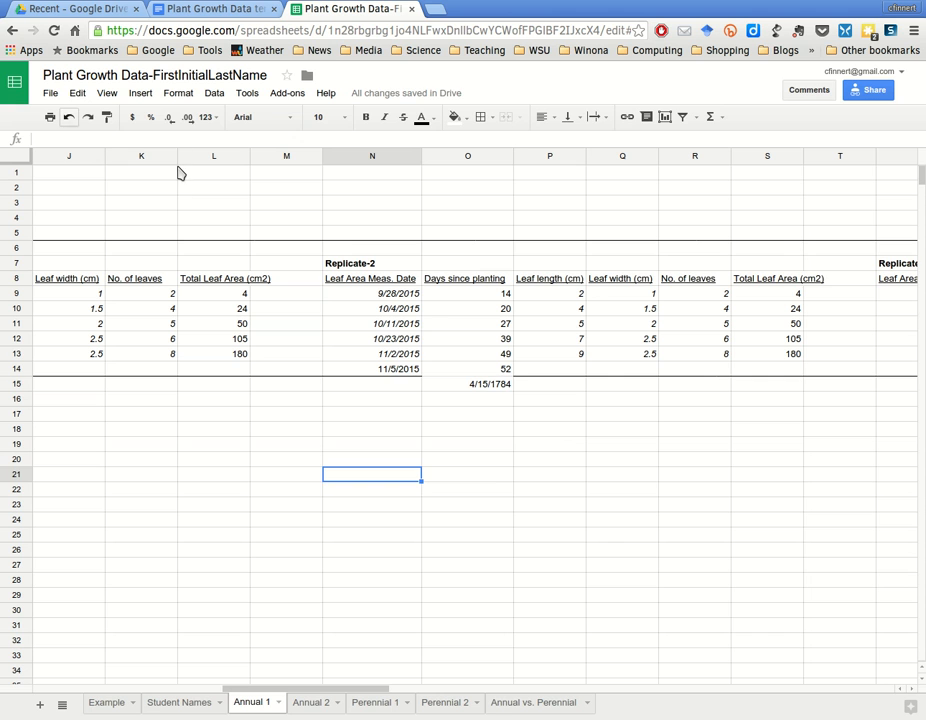
click(69, 117)
key(ctrl+z)
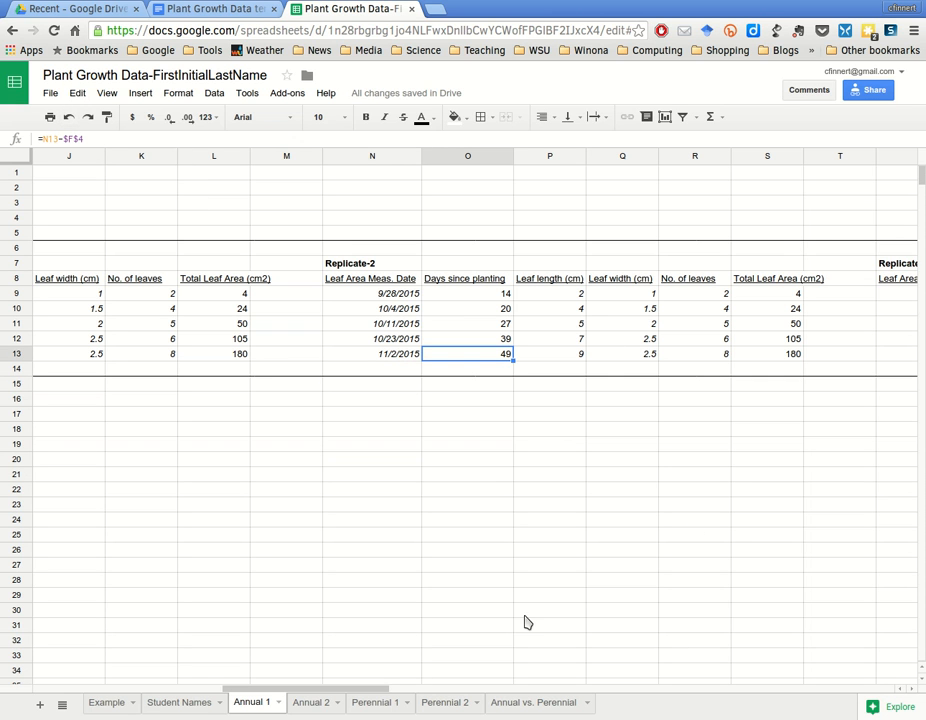
Examine the Average block's formulas for Days since planting in AP9 and Total Leaf Area in AQ9:AQ13
drag(340, 689, 344, 689)
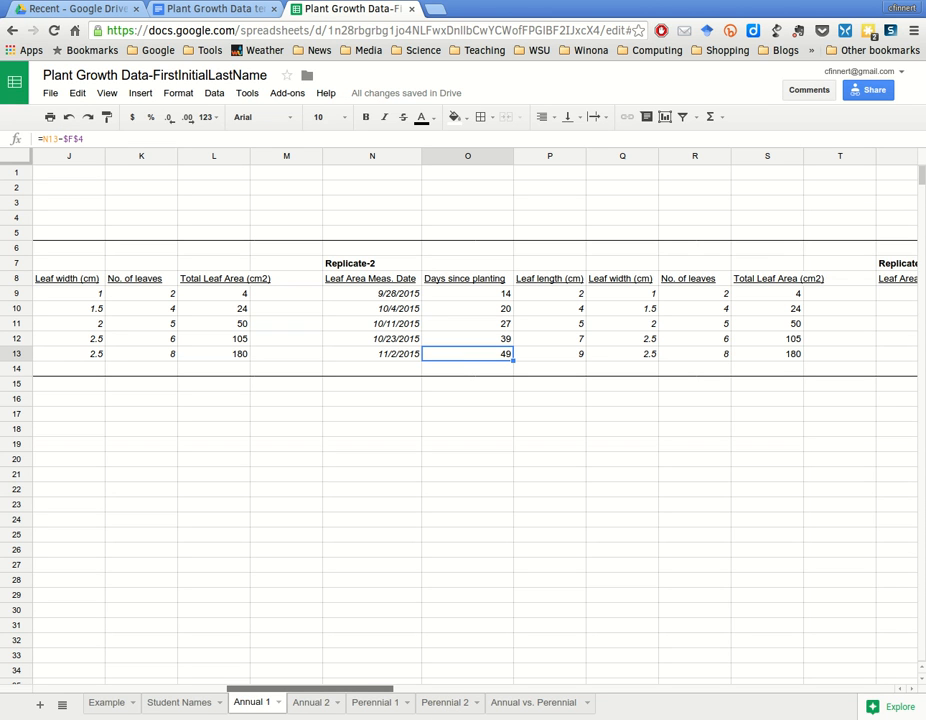
drag(310, 689, 152, 689)
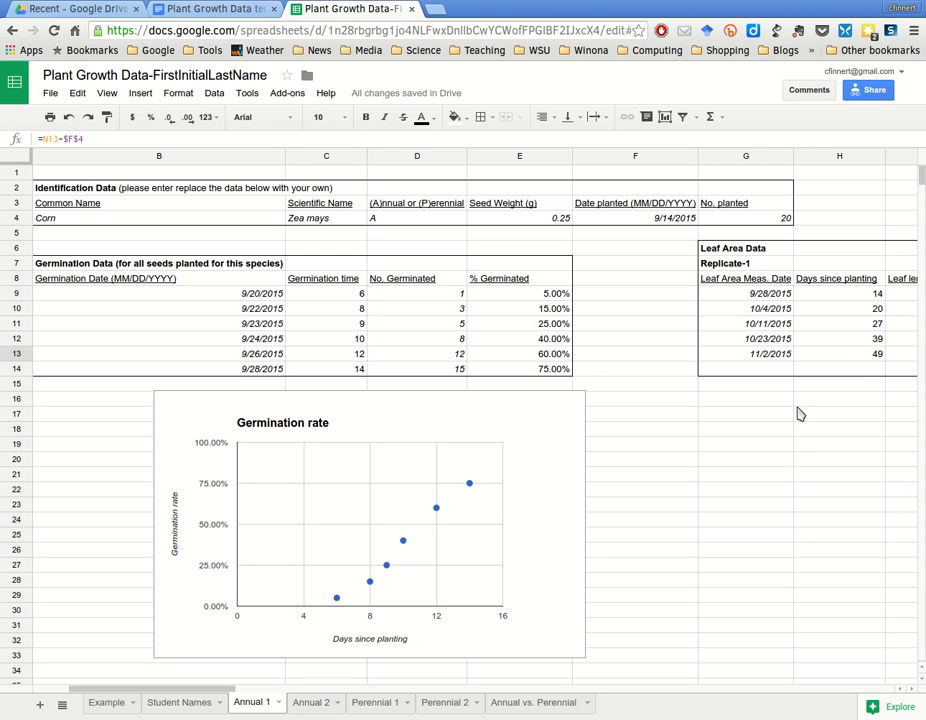
drag(170, 688, 673, 688)
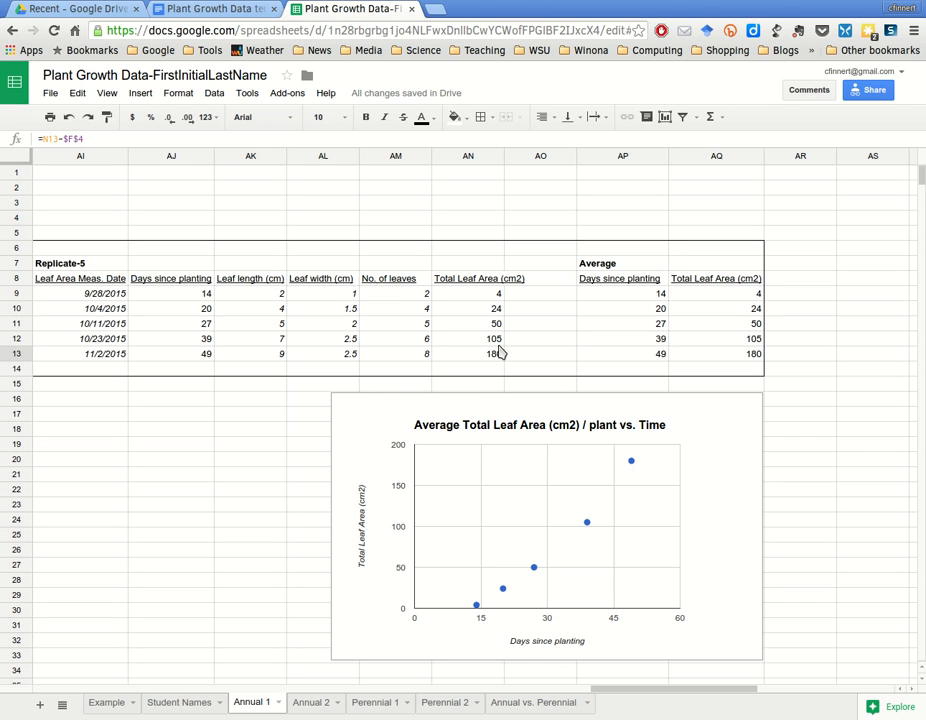
click(628, 295)
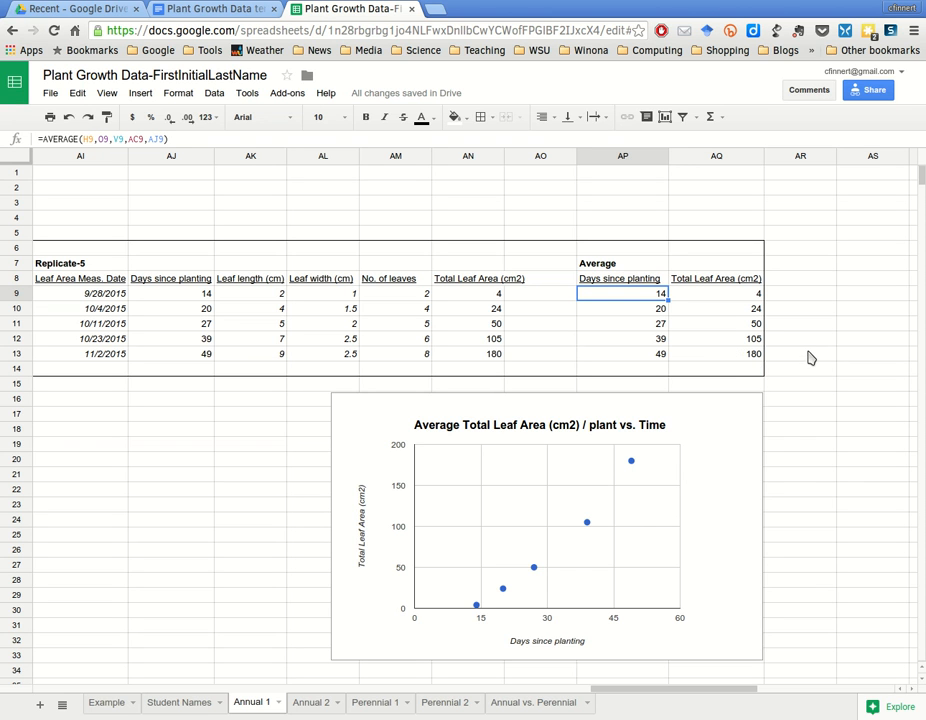
key(Right)
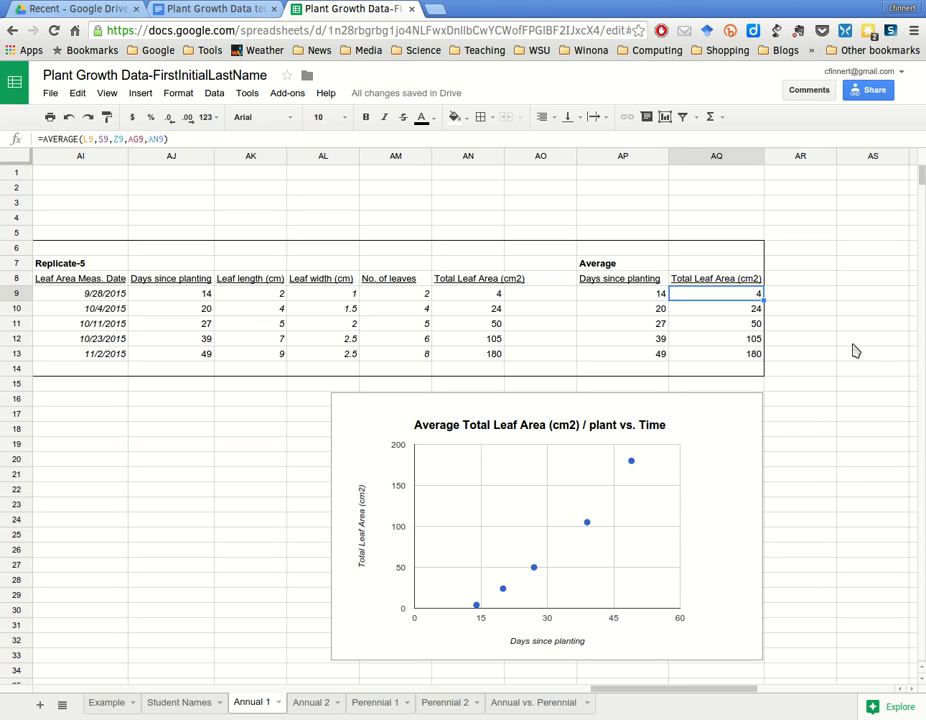
key(Down)
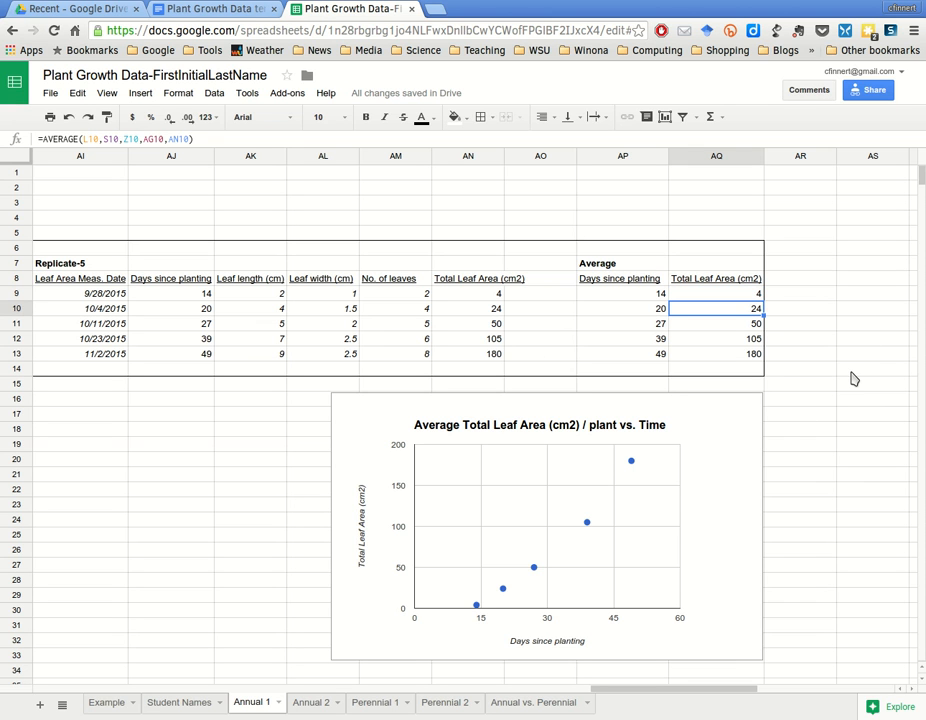
key(Down)
key(Down)
key(Down)
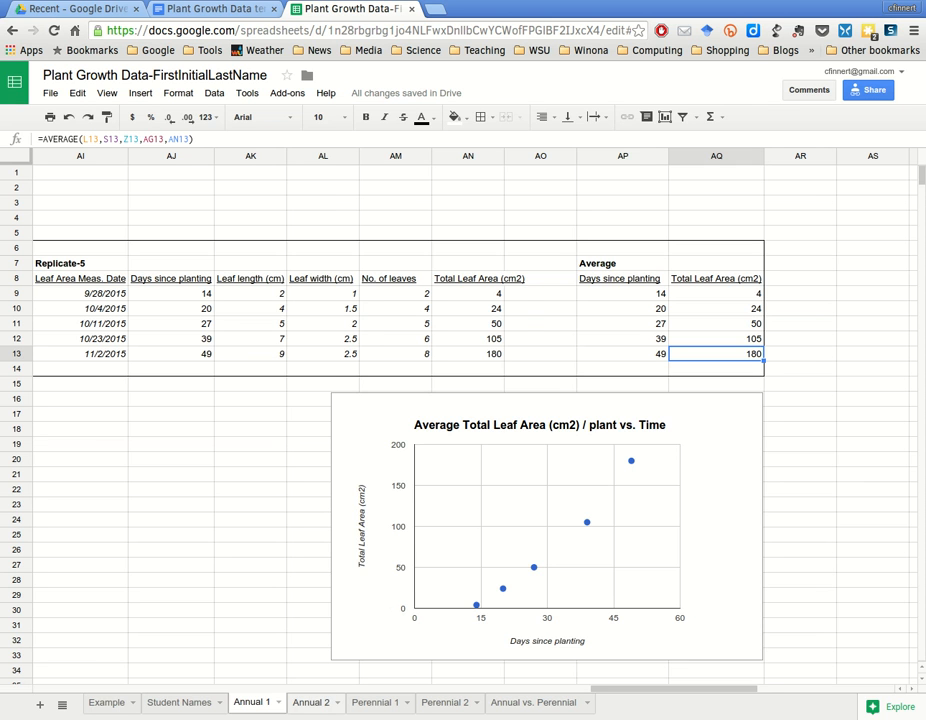
Look through the Annual 2, Perennial 1 and Perennial 2 sheets, including the leaf area data on Perennial 2
click(311, 702)
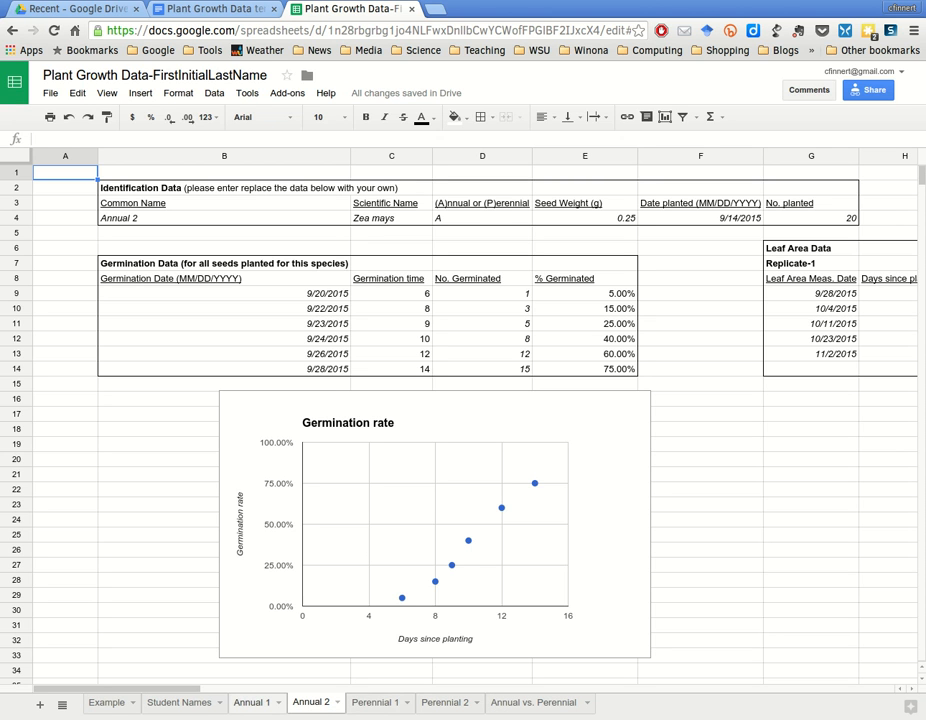
click(375, 703)
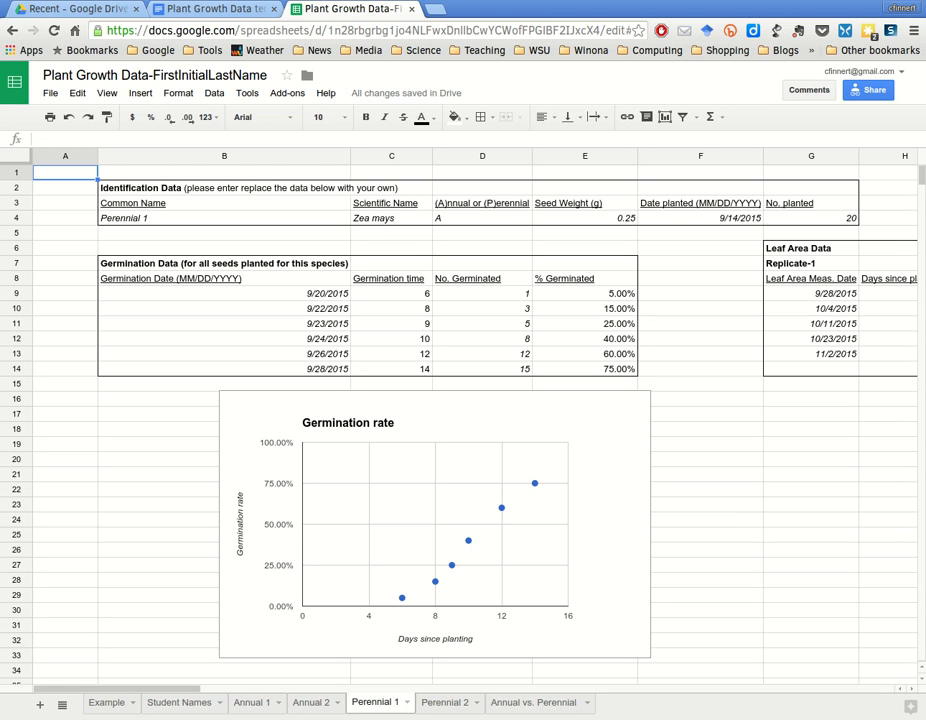
click(446, 702)
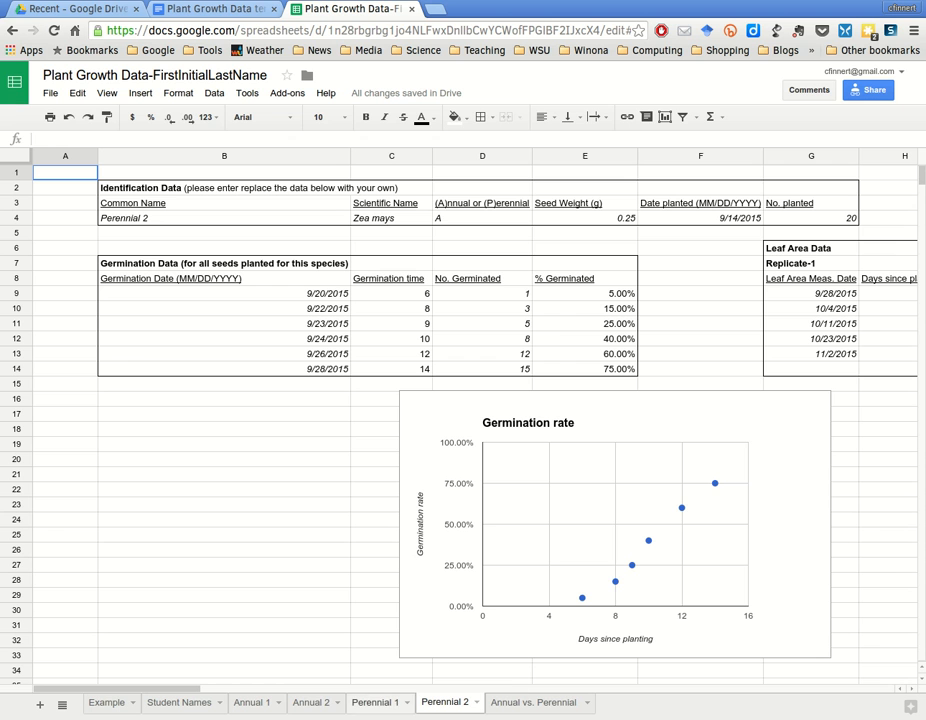
drag(116, 688, 229, 688)
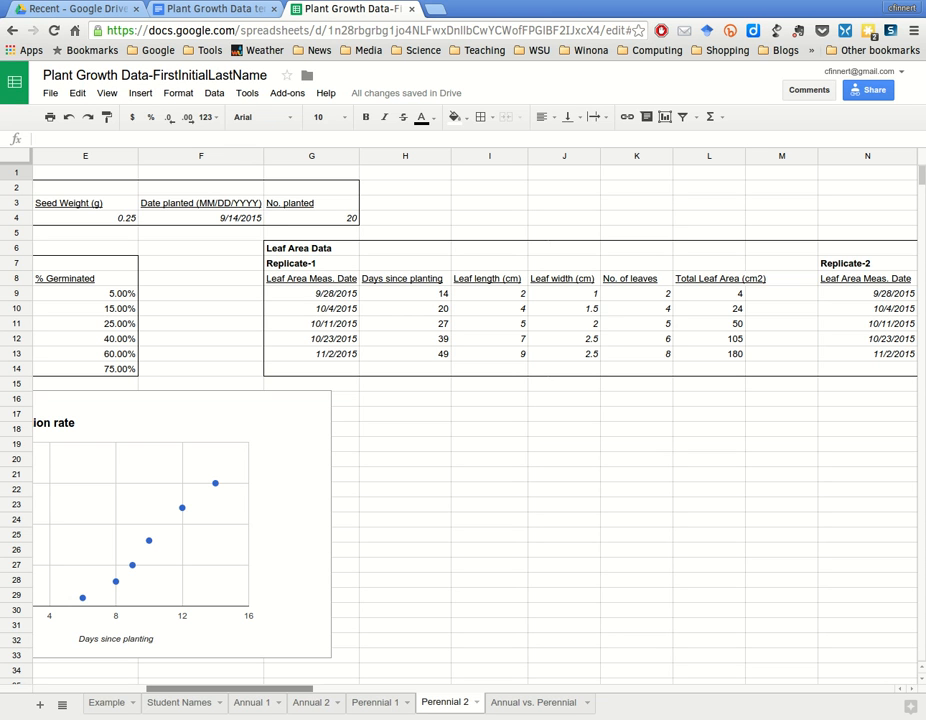
drag(229, 689, 211, 689)
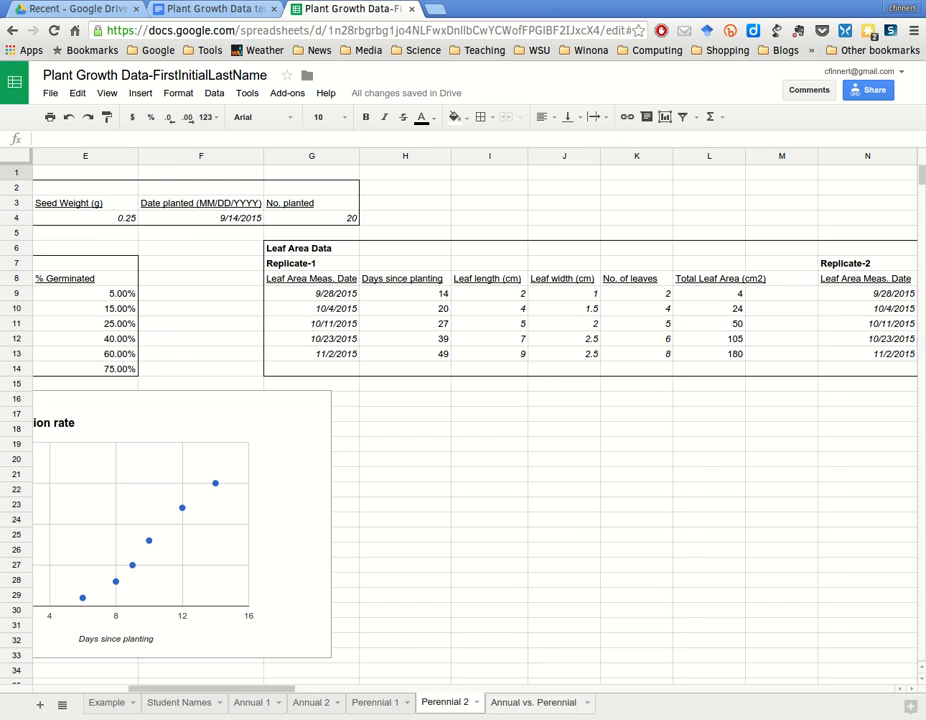
View the germination rate comparison table and chart on the Annual vs. Perennial sheet
click(534, 703)
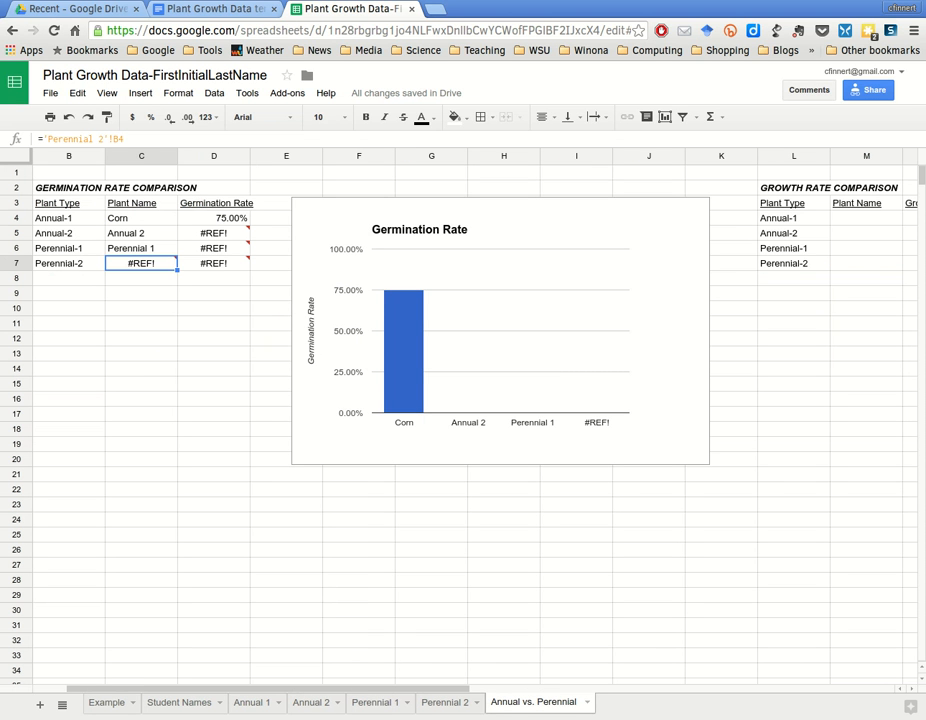
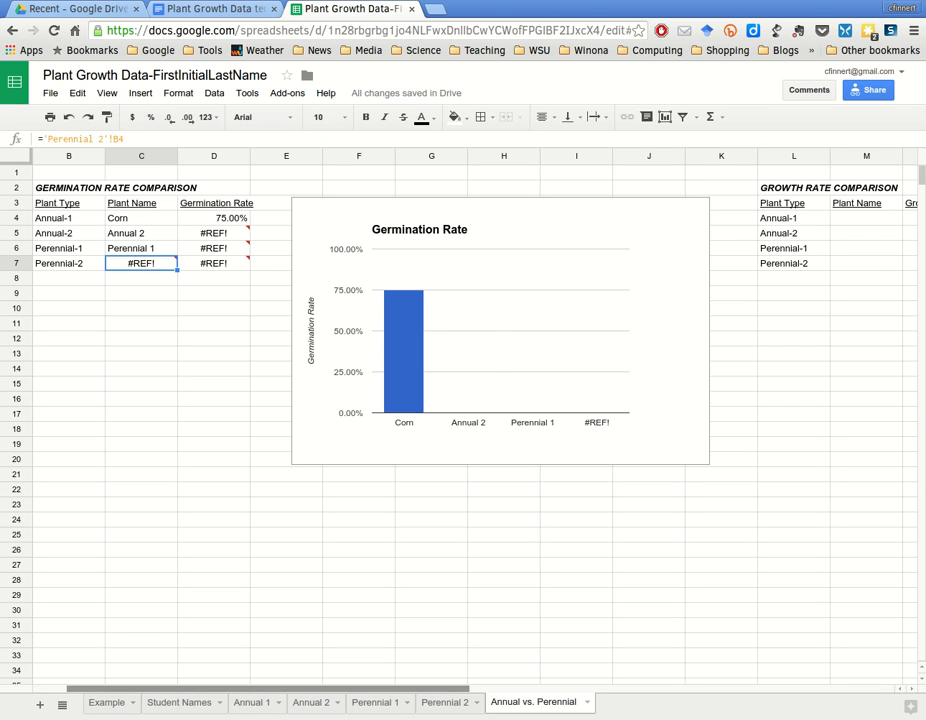
scroll(463, 420, left, 1)
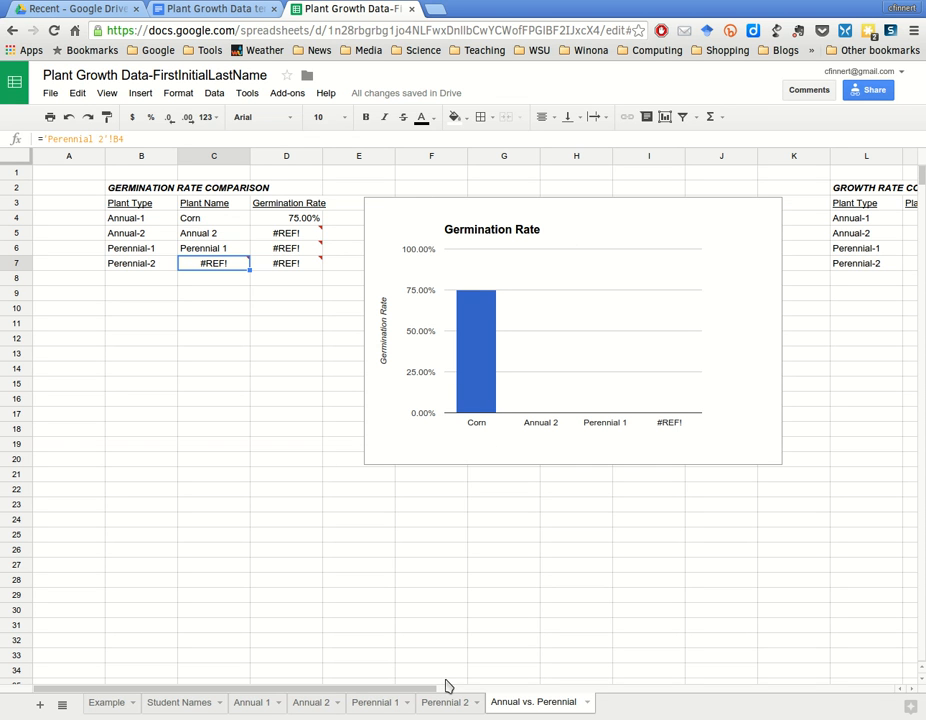
drag(385, 689, 355, 700)
Link the Annual-1 plant name in C4 to the common name in B4 of the Annual 1 sheet
mouse_move(305, 266)
key(Up)
key(Up)
key(Up)
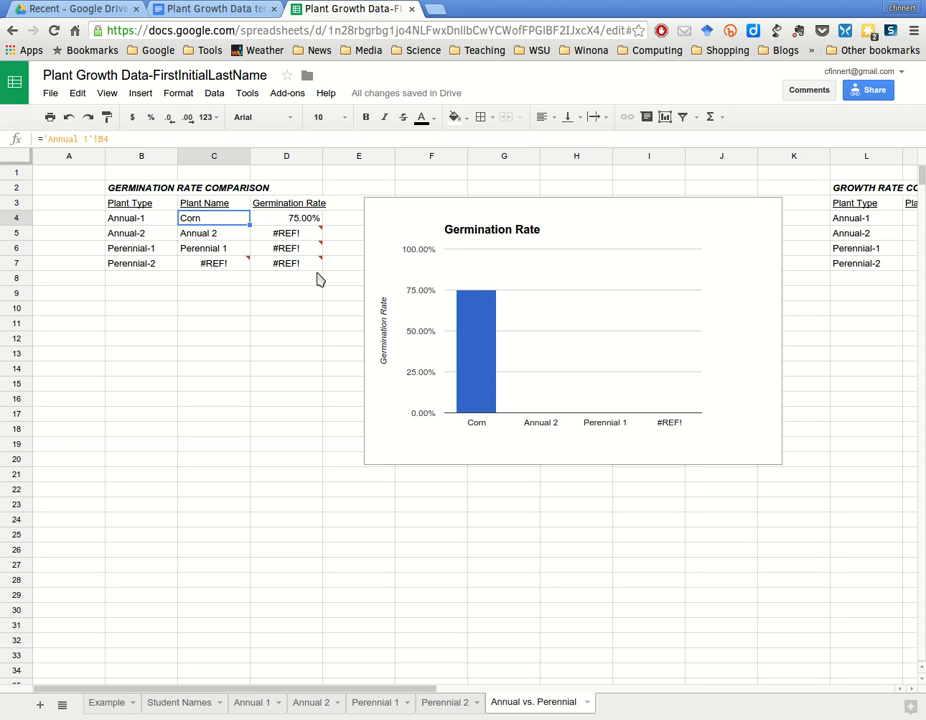
text(=)
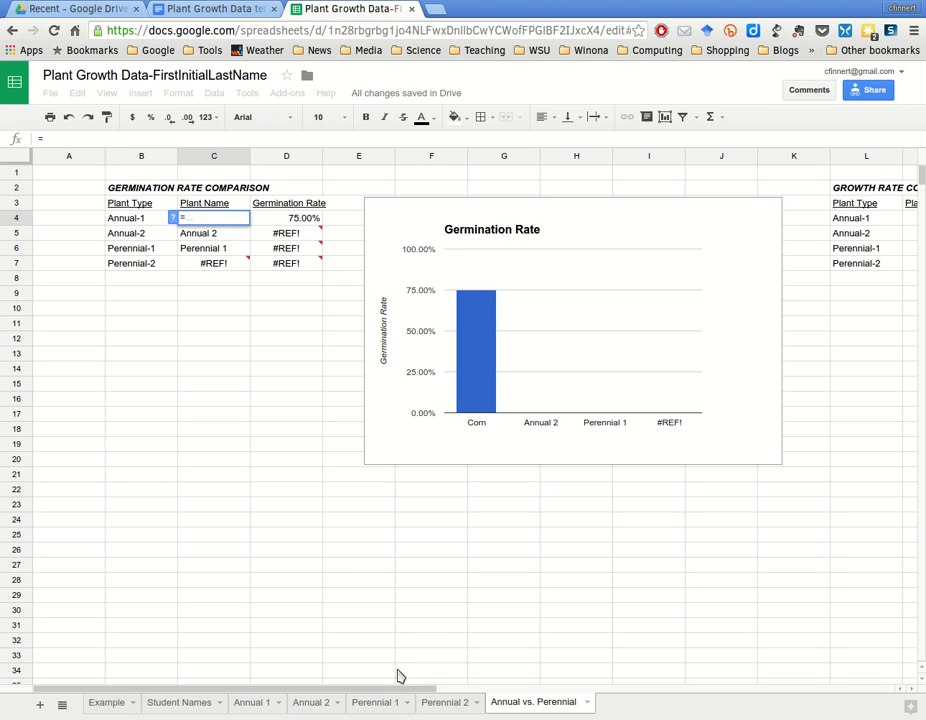
click(252, 702)
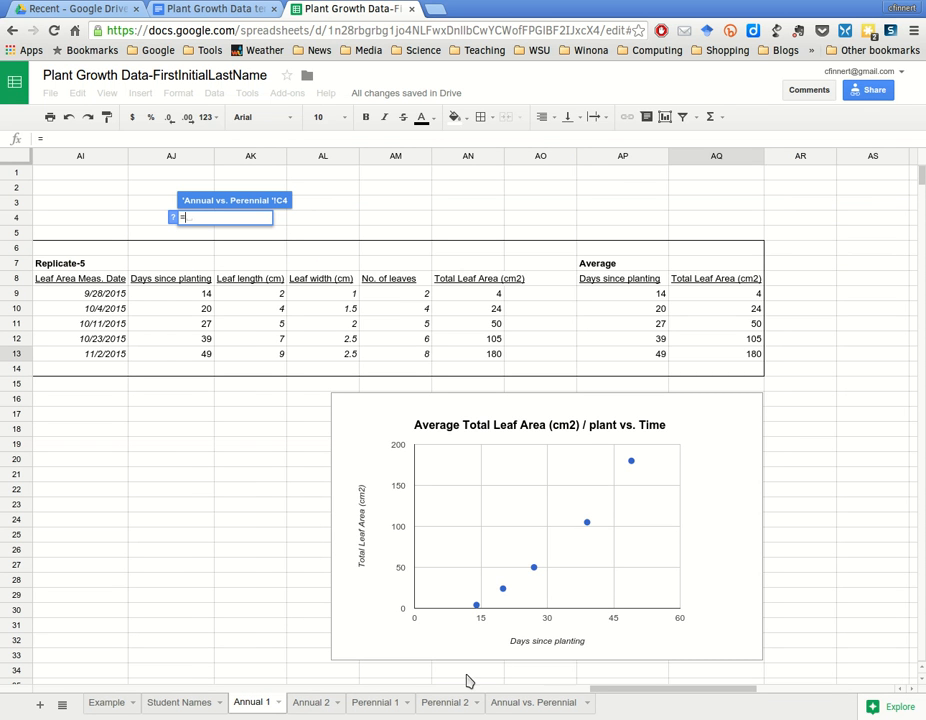
drag(692, 689, 136, 689)
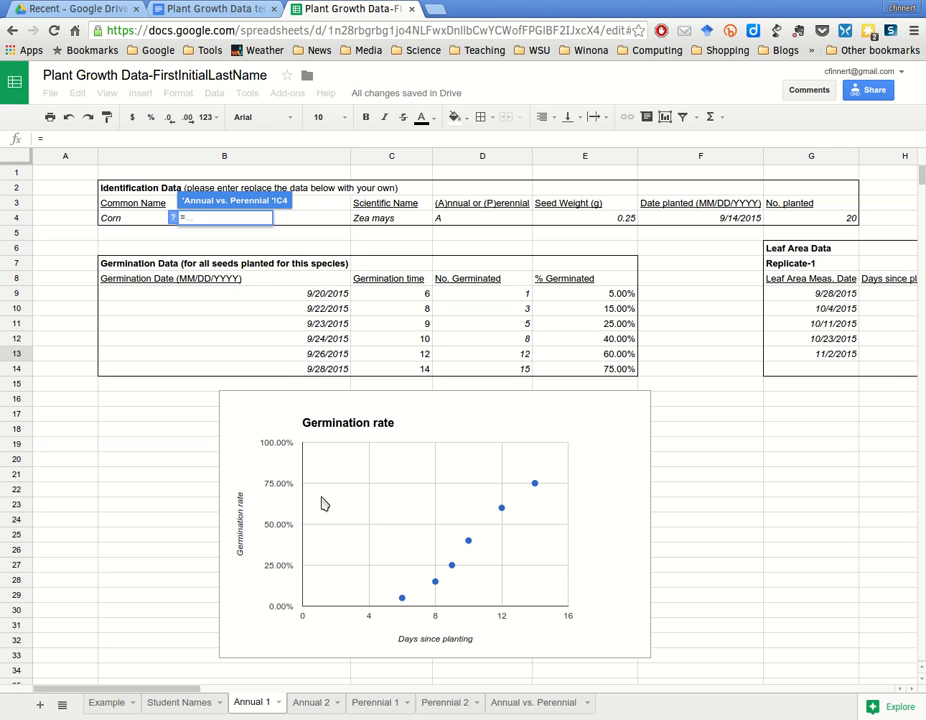
click(140, 218)
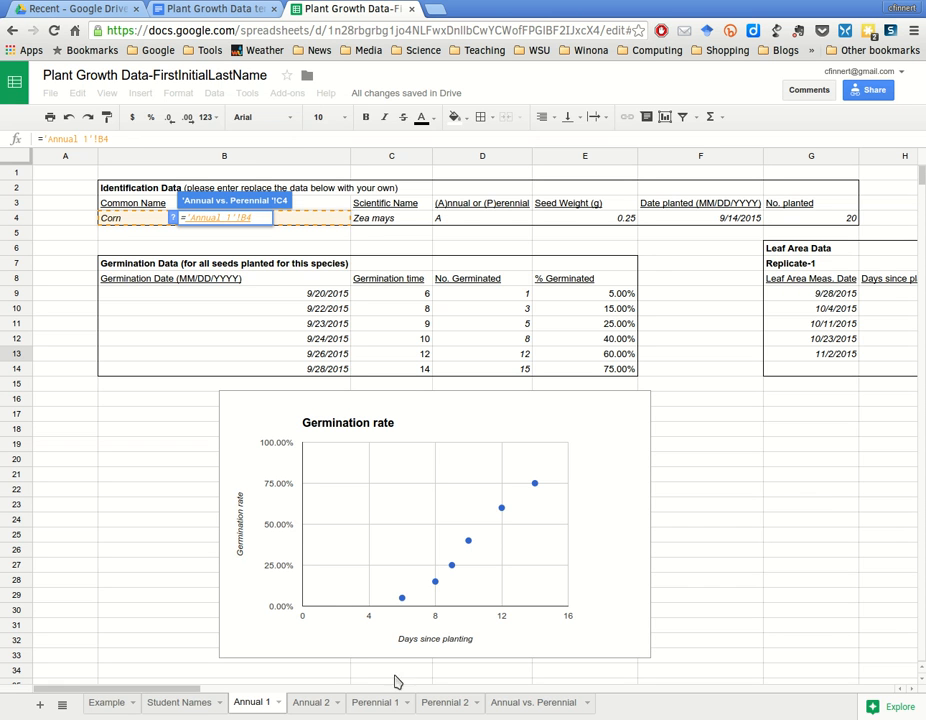
key(Return)
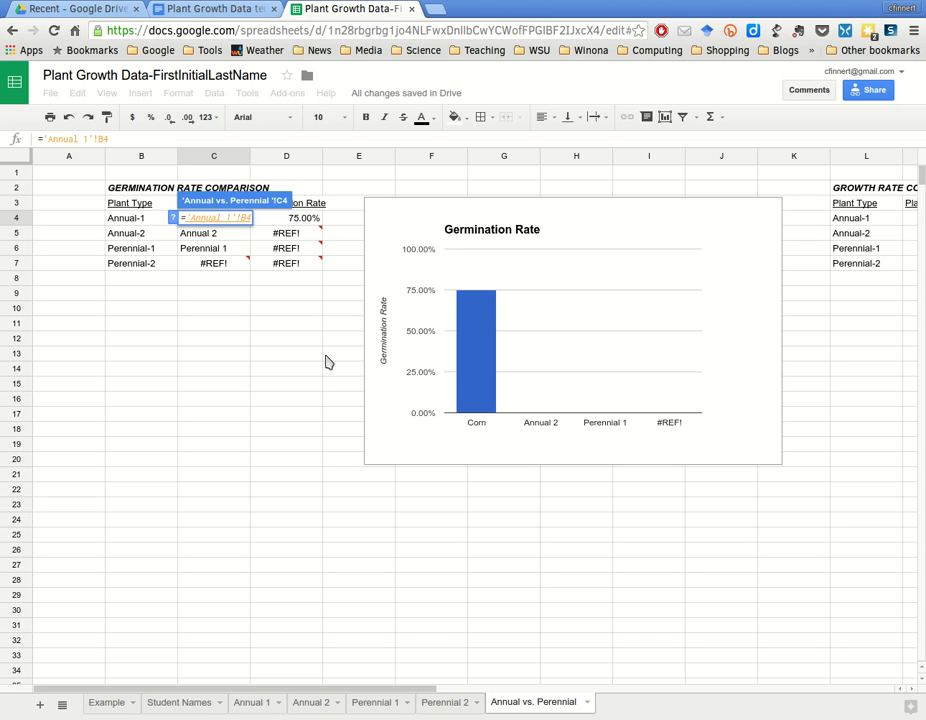
key(Return)
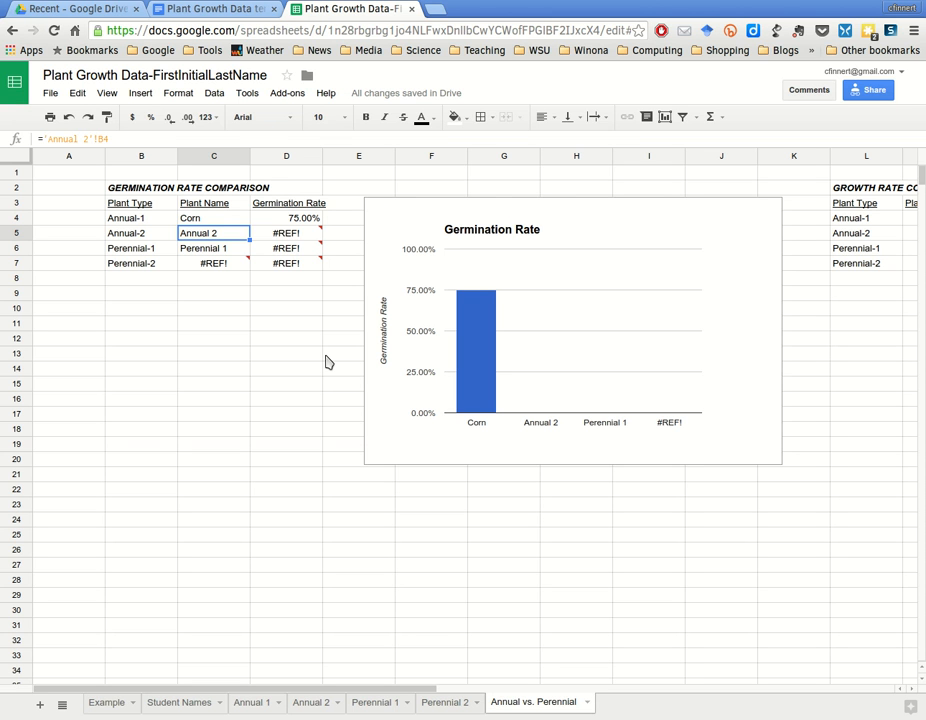
Link the Annual-2 plant name in C5 to the common name in B4 of the Annual 2 sheet
text(=)
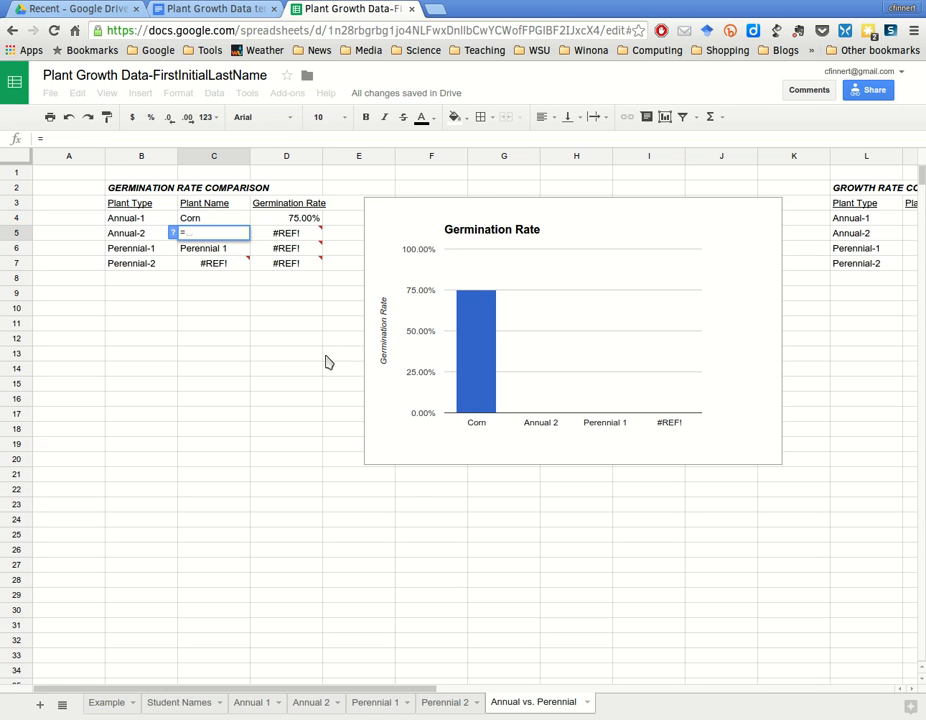
click(310, 702)
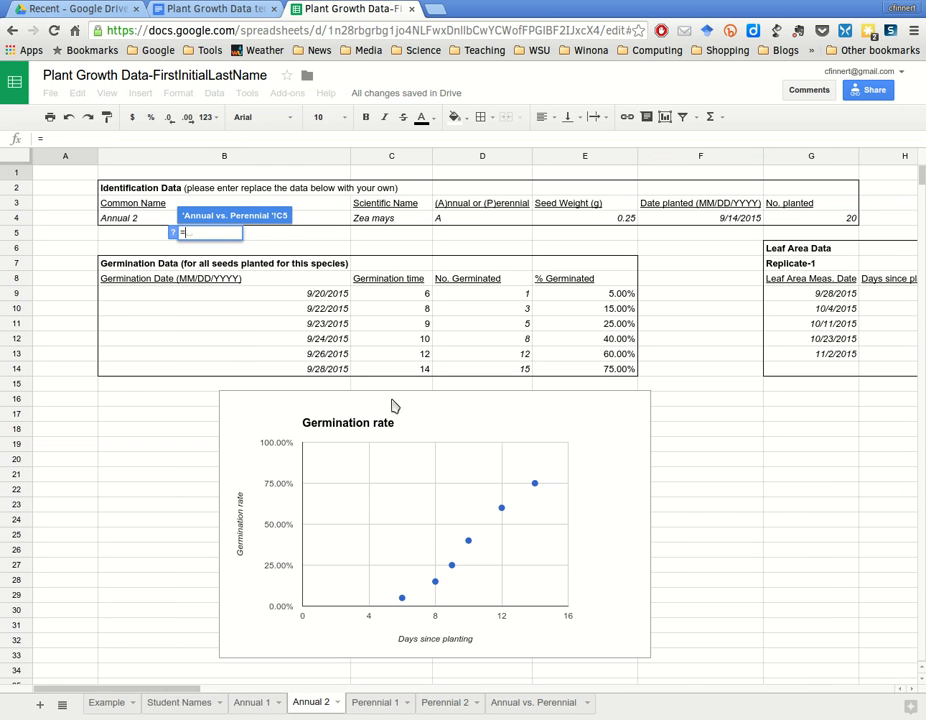
click(140, 218)
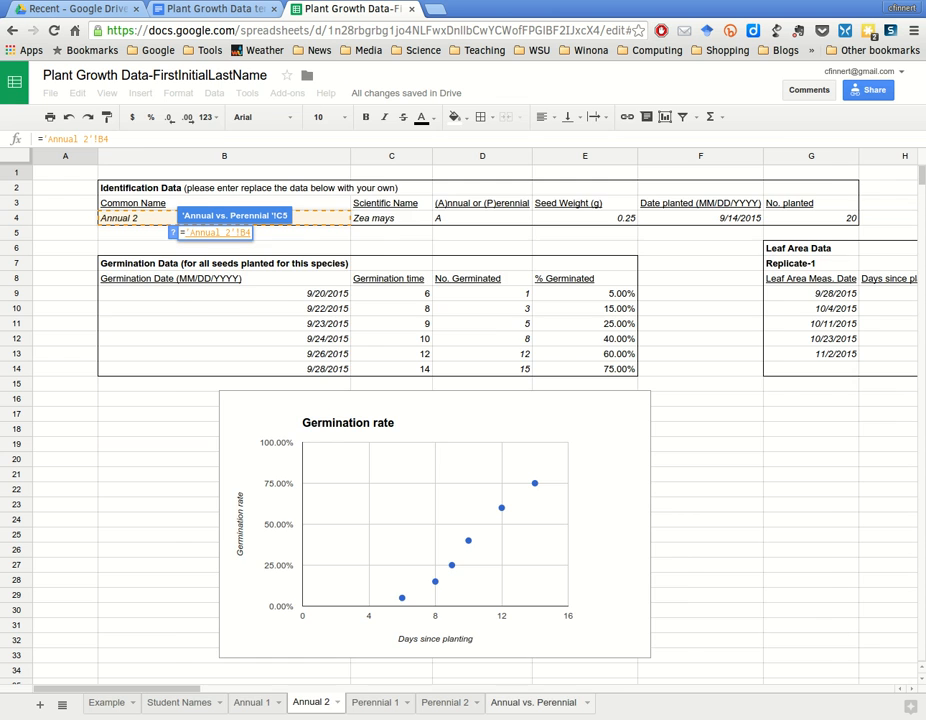
key(Return)
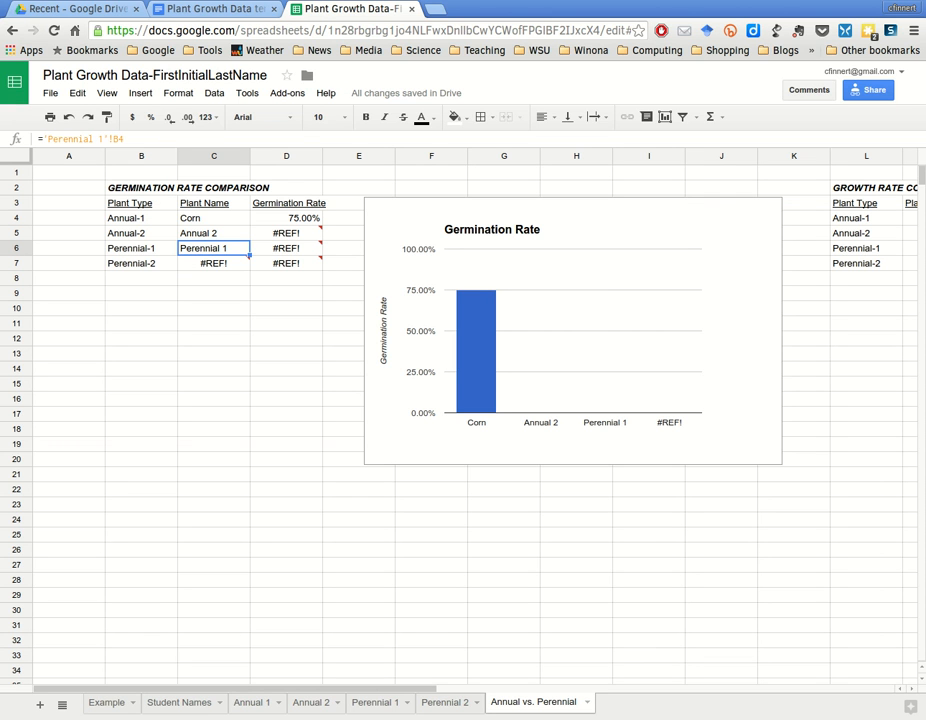
Link the Perennial-1 plant name in C6 to the common name in B4 of the Perennial 1 sheet
text(=)
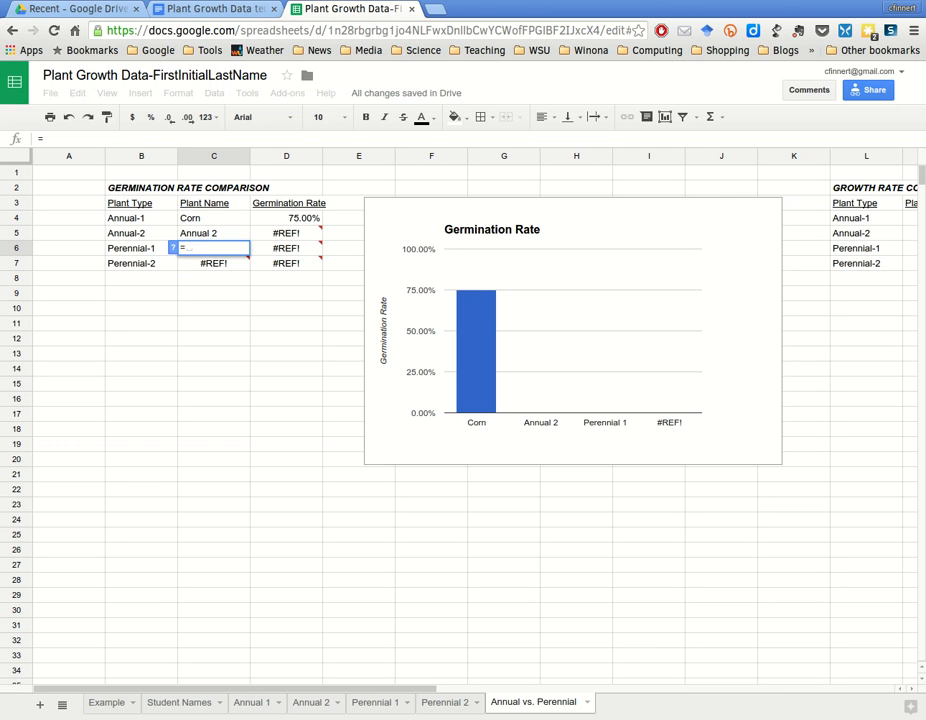
click(374, 702)
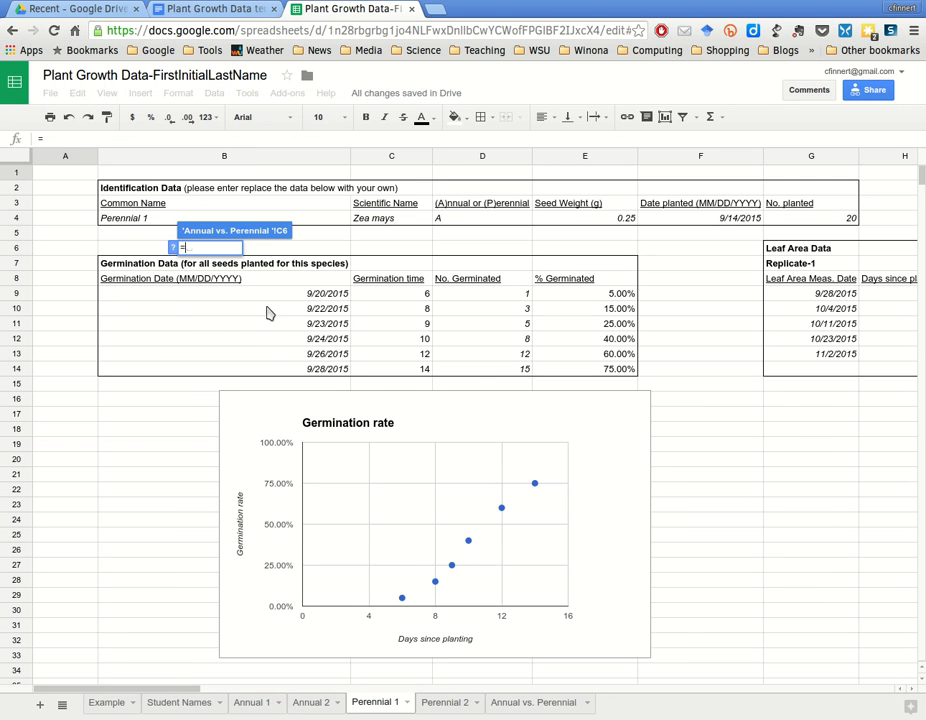
click(200, 218)
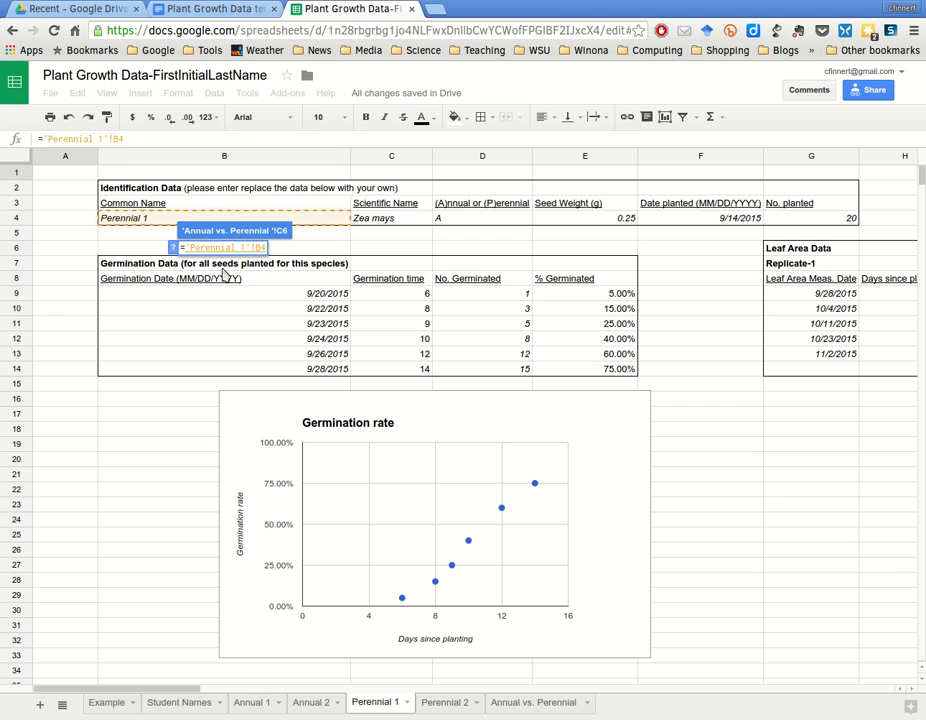
key(Return)
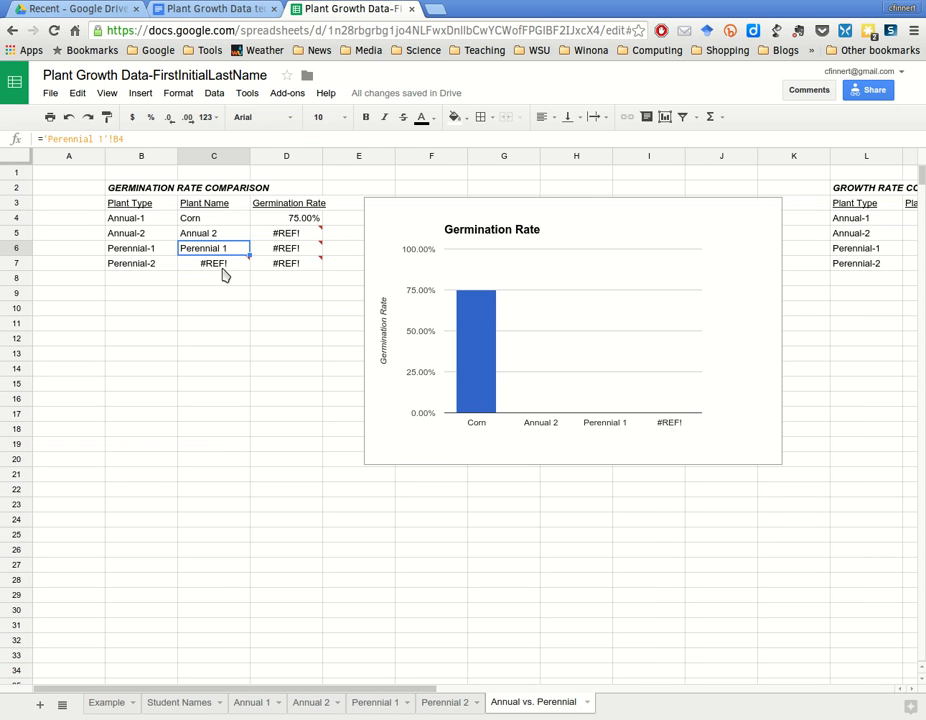
key(F2)
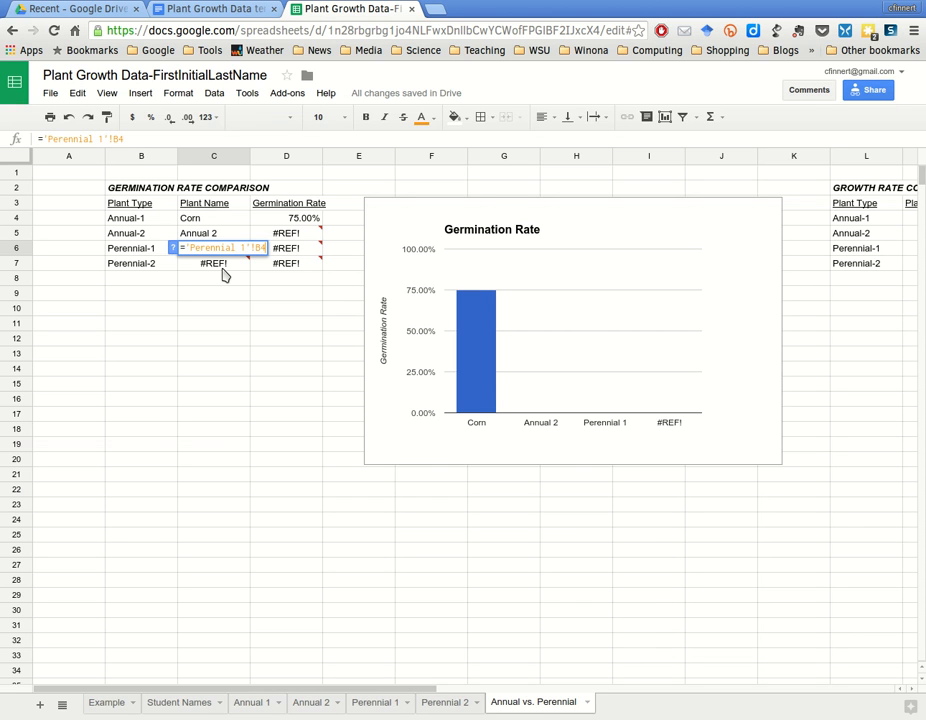
key(Return)
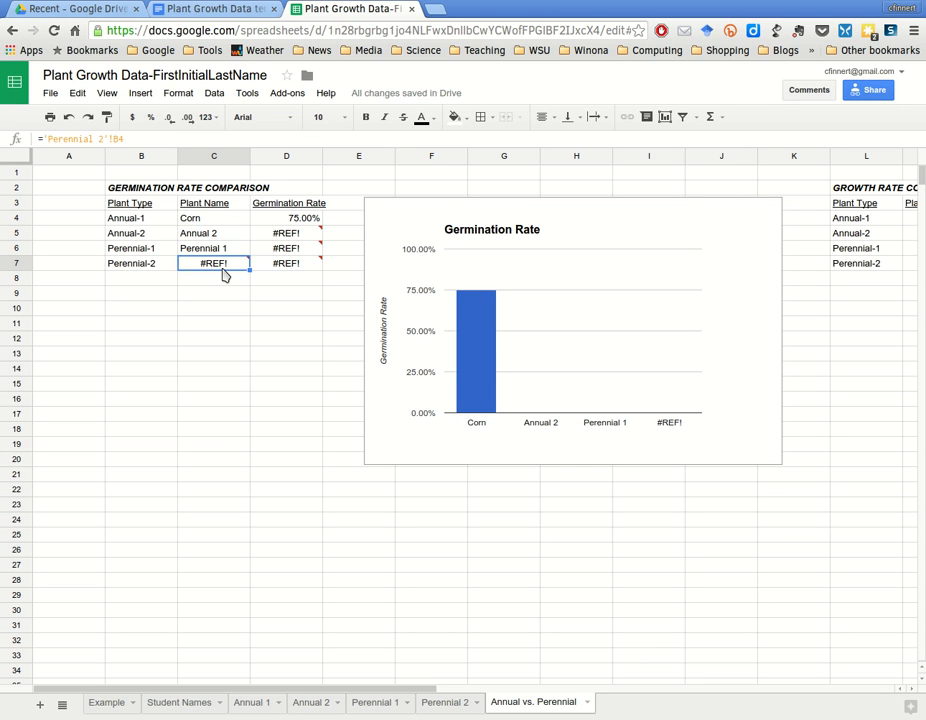
Link the Perennial-2 plant name in C7 to the common name in B4 of the Perennial 2 sheet
text(=)
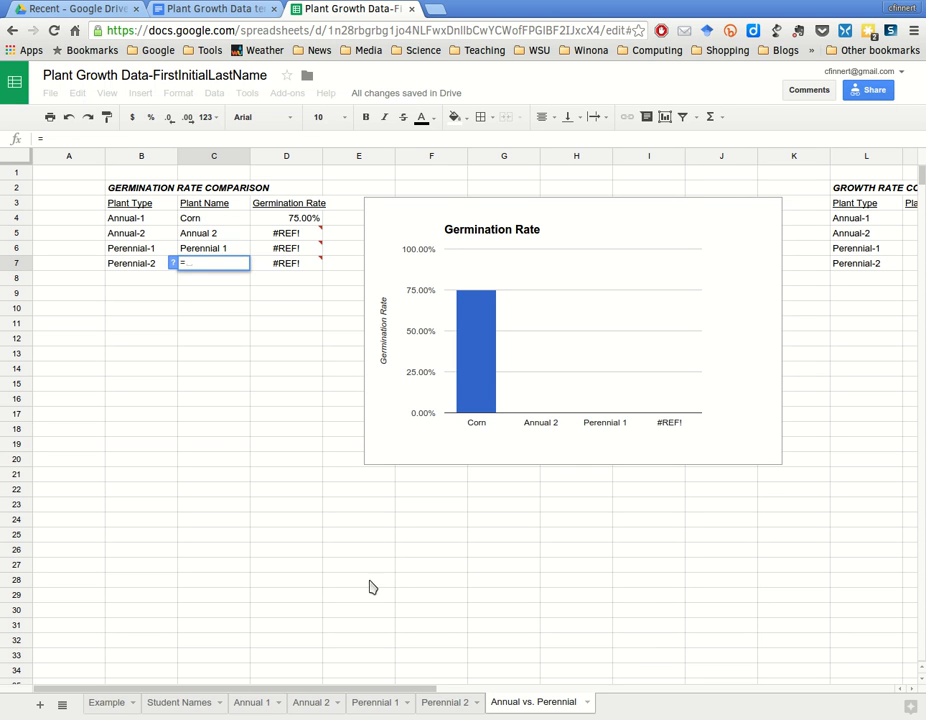
click(444, 702)
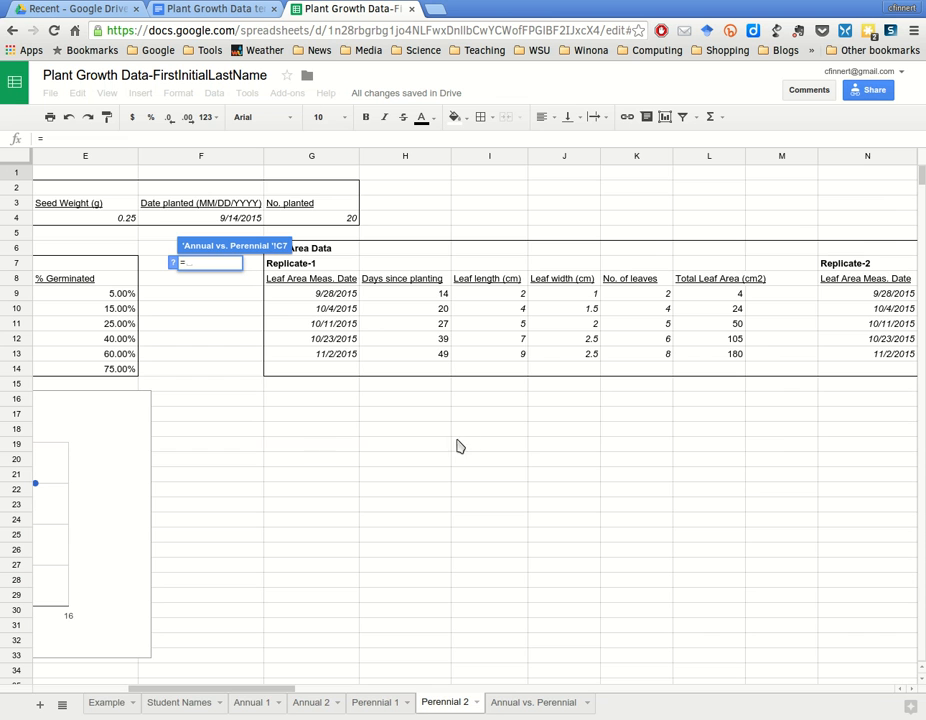
drag(238, 688, 155, 688)
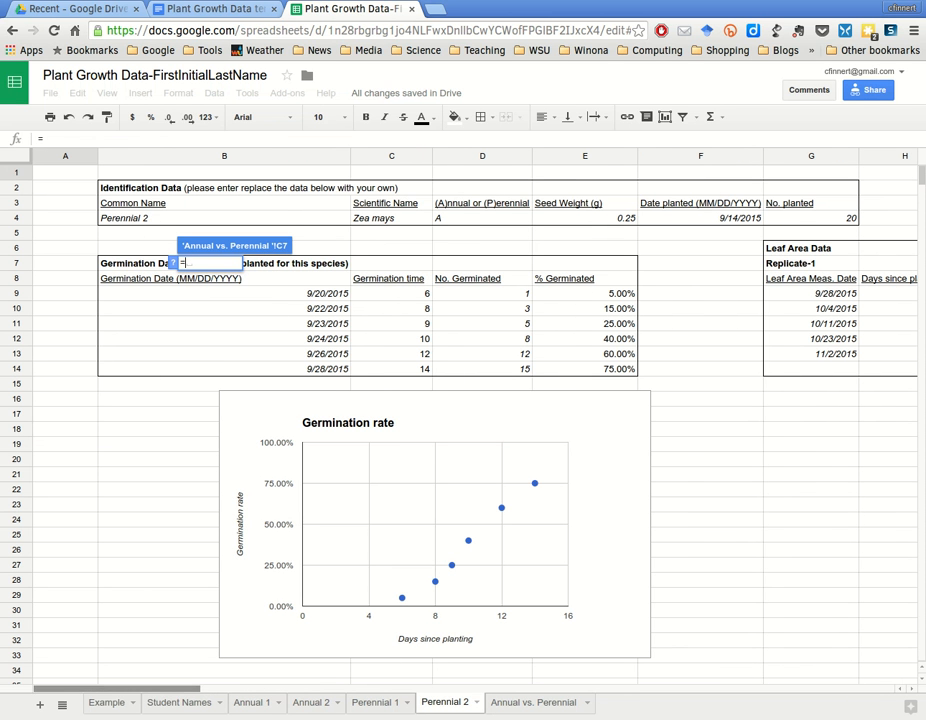
click(180, 217)
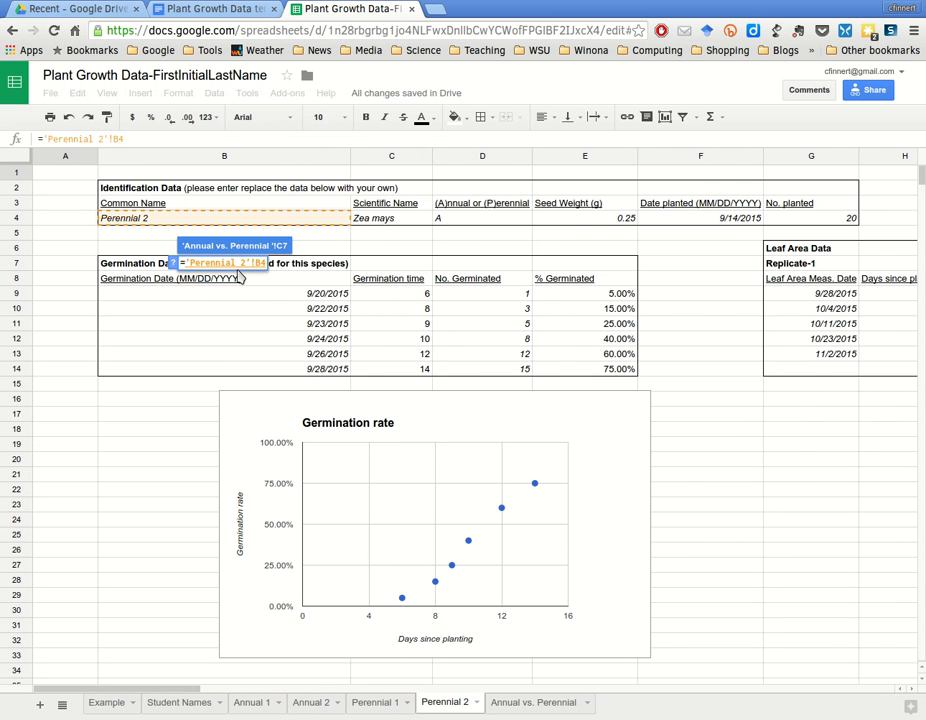
key(Return)
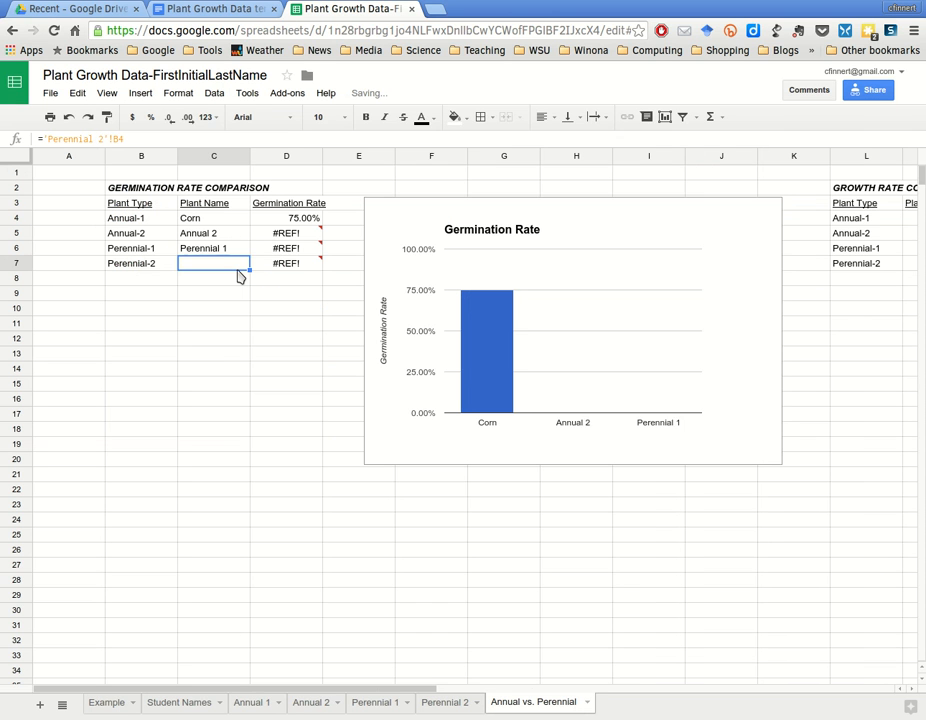
double_click(238, 269)
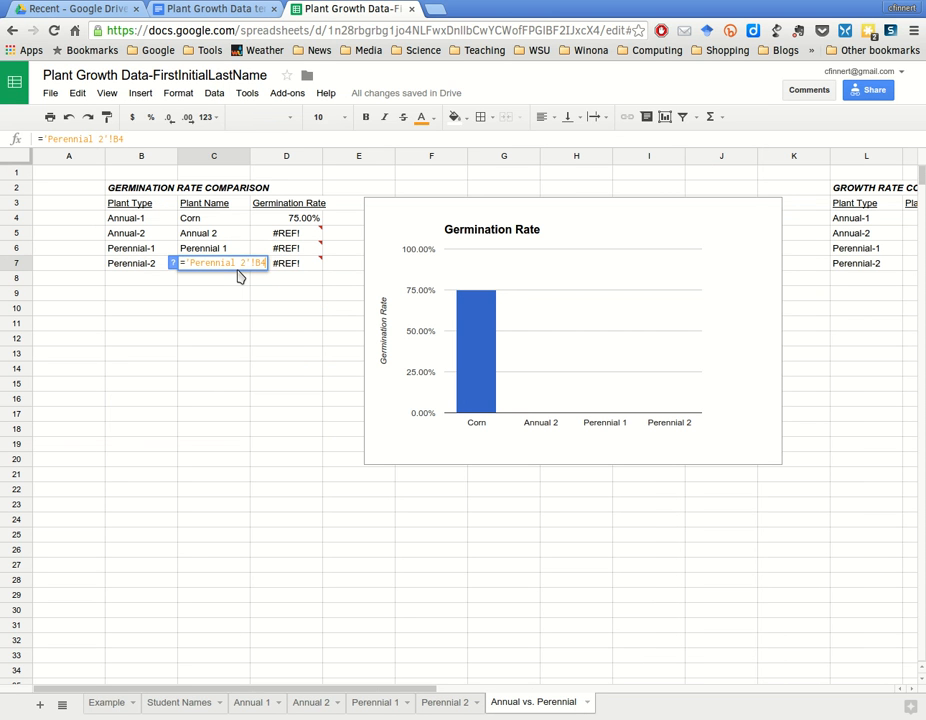
key(Return)
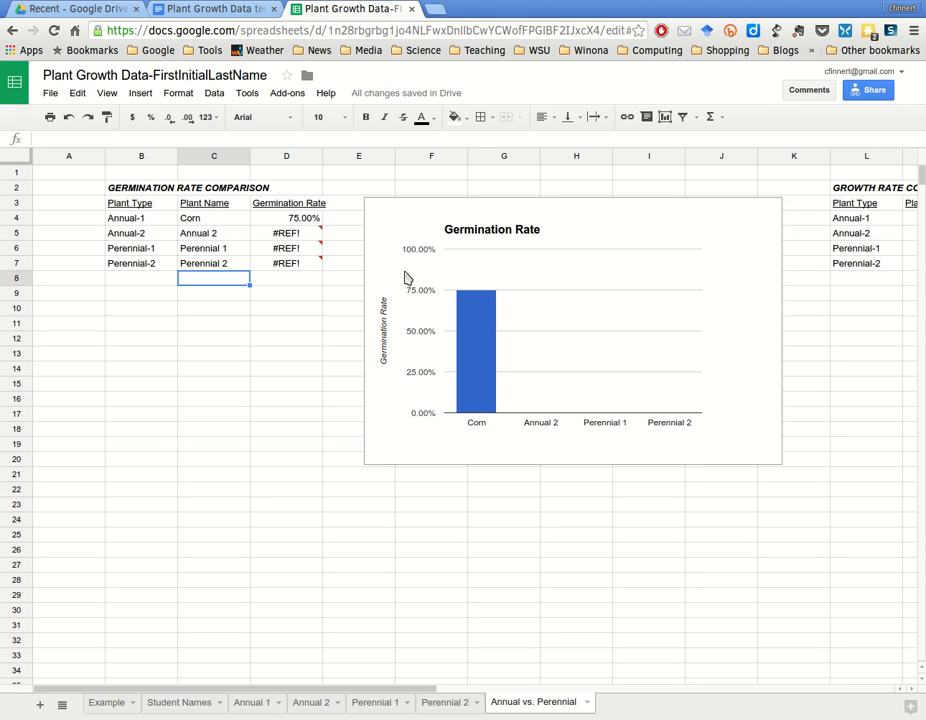
Link the Annual-1 germination rate in D4 to the final % Germinated value in E14 of the Annual 1 sheet
key(Up)
key(Up)
key(Up)
key(Up)
key(Right)
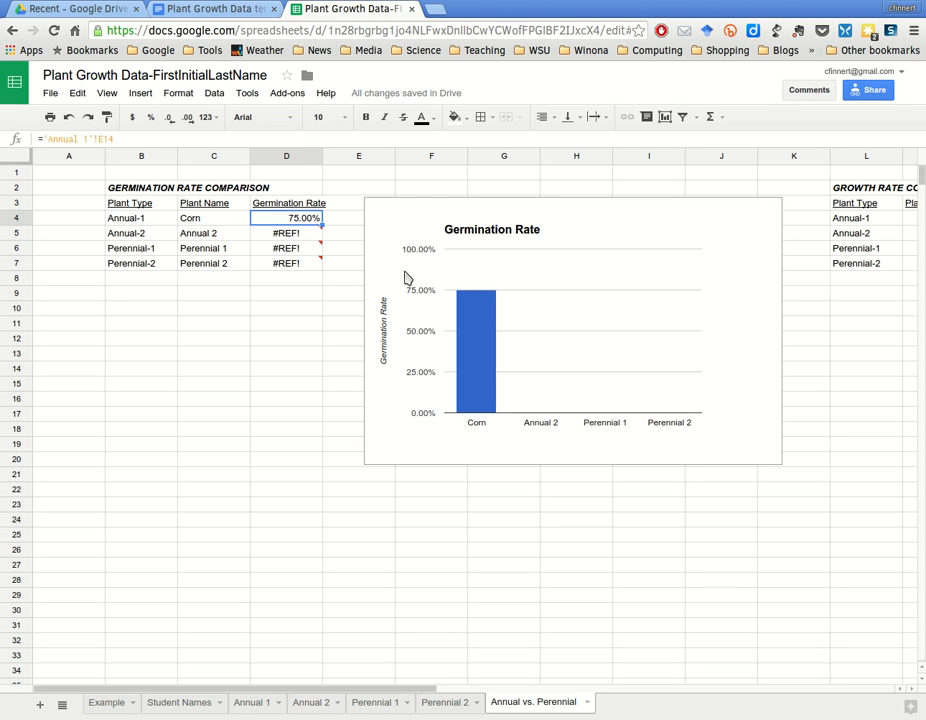
text(=)
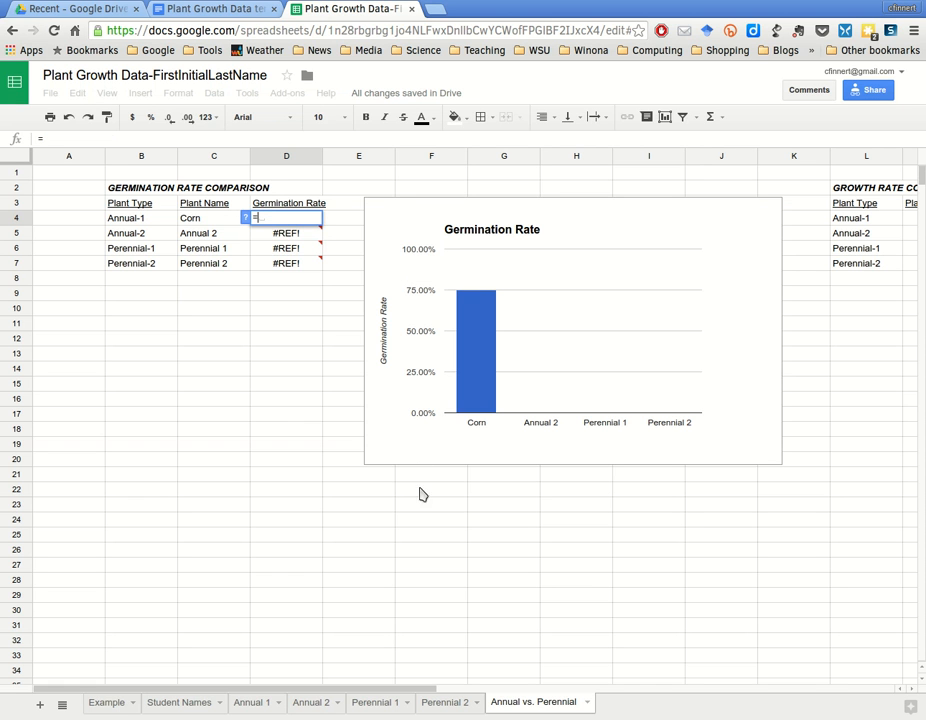
click(252, 702)
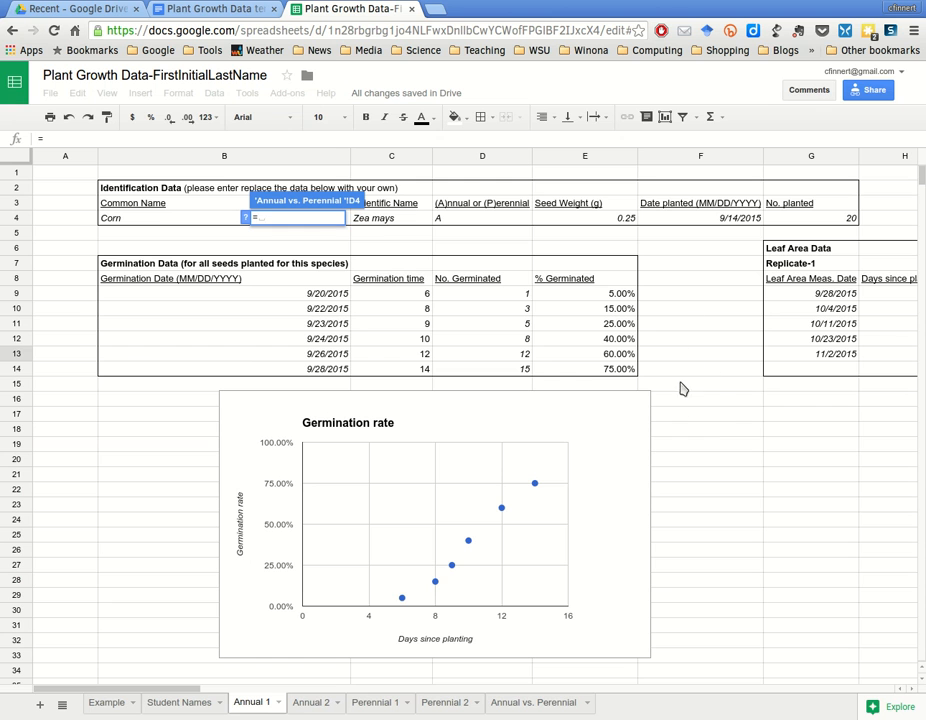
key(Down)
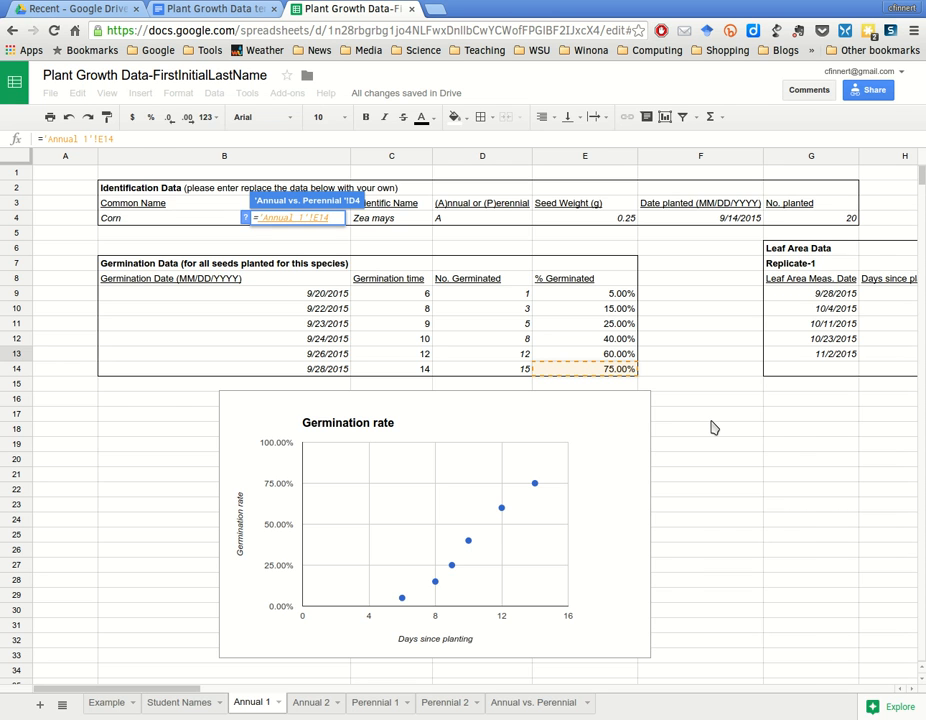
key(Return)
key(Return)
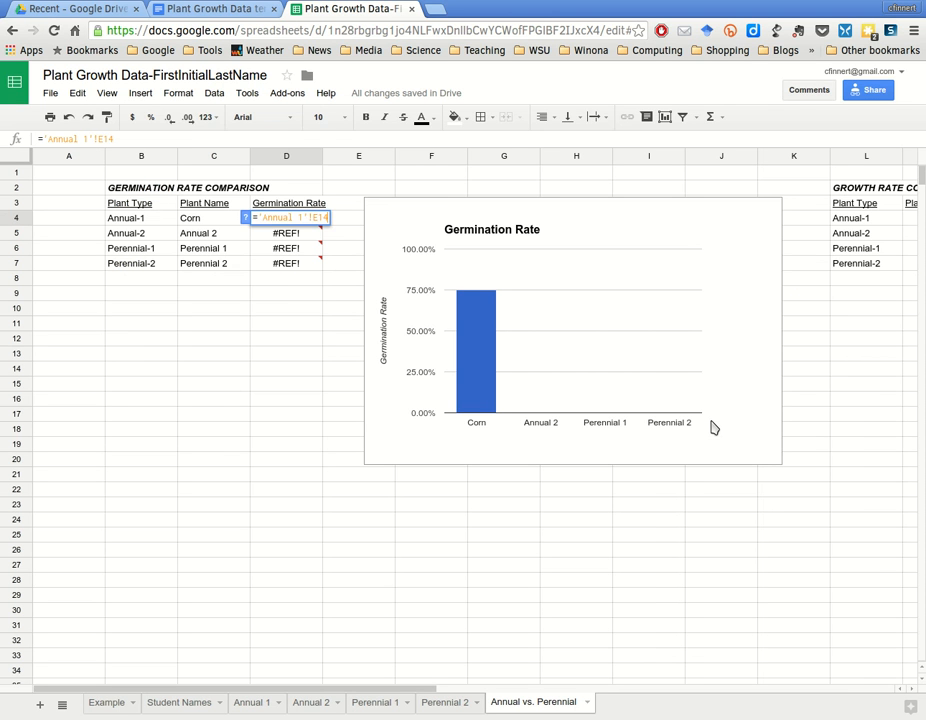
key(Return)
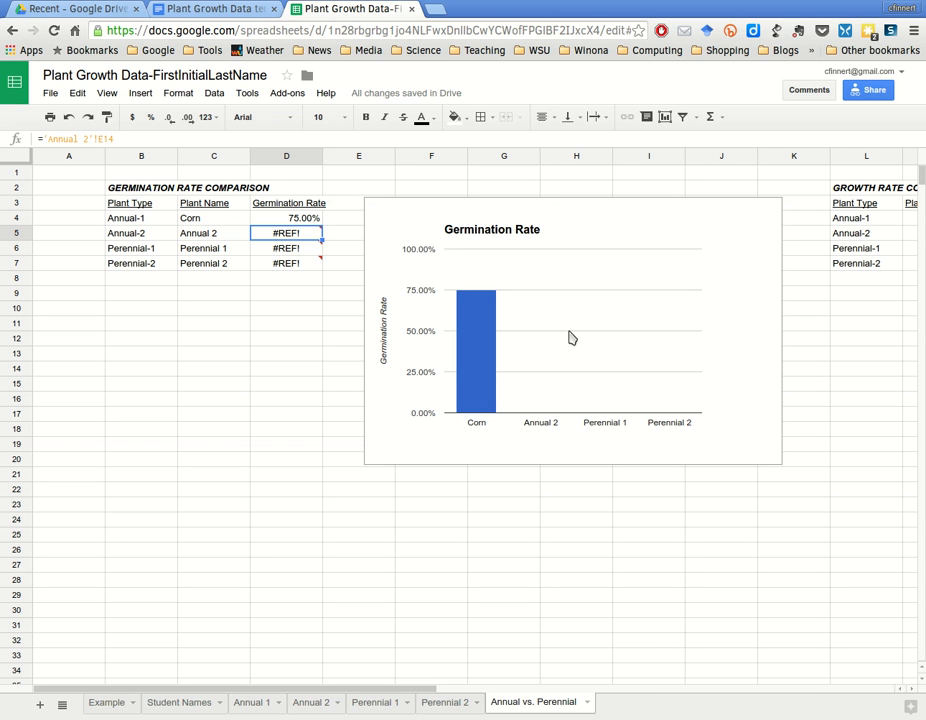
Link the Annual-2 germination rate in D5 to the final % Germinated value in E14 of the Annual 2 sheet
text(=)
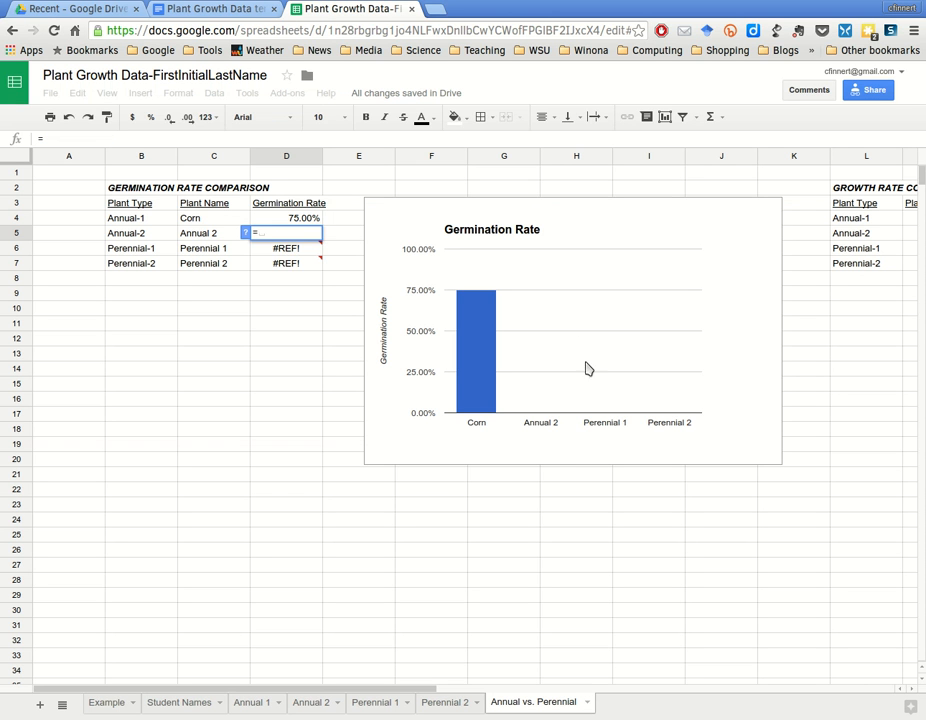
click(311, 702)
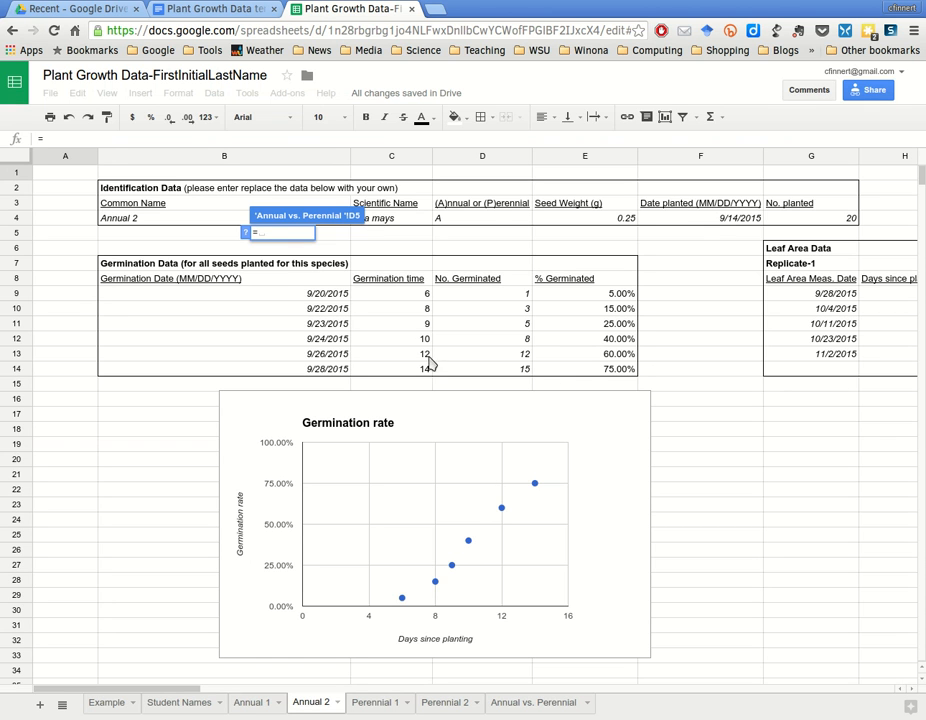
click(585, 369)
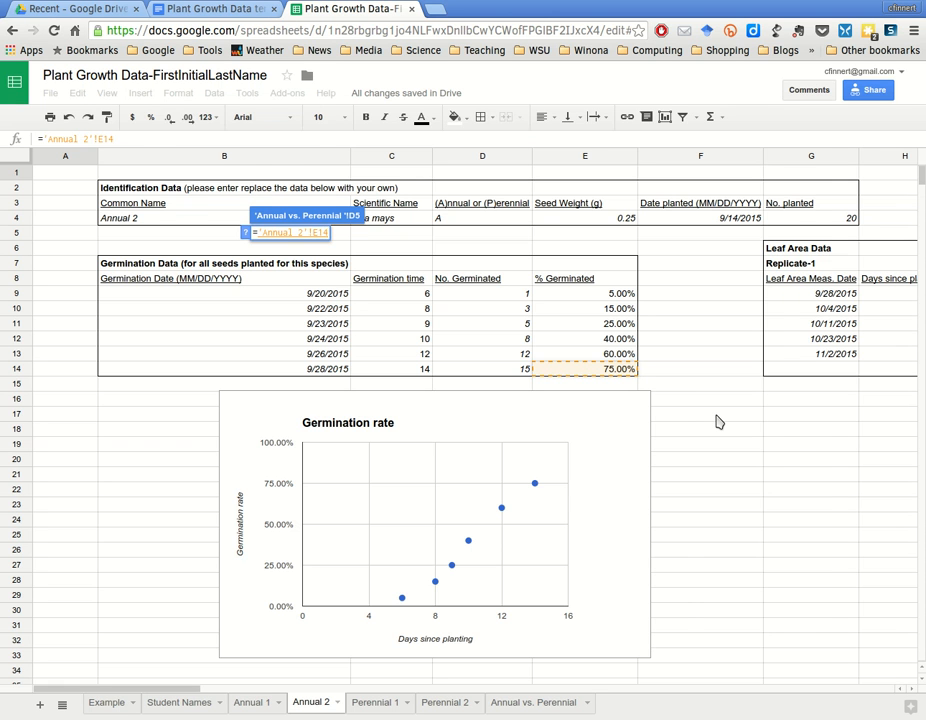
key(Return)
key(Return)
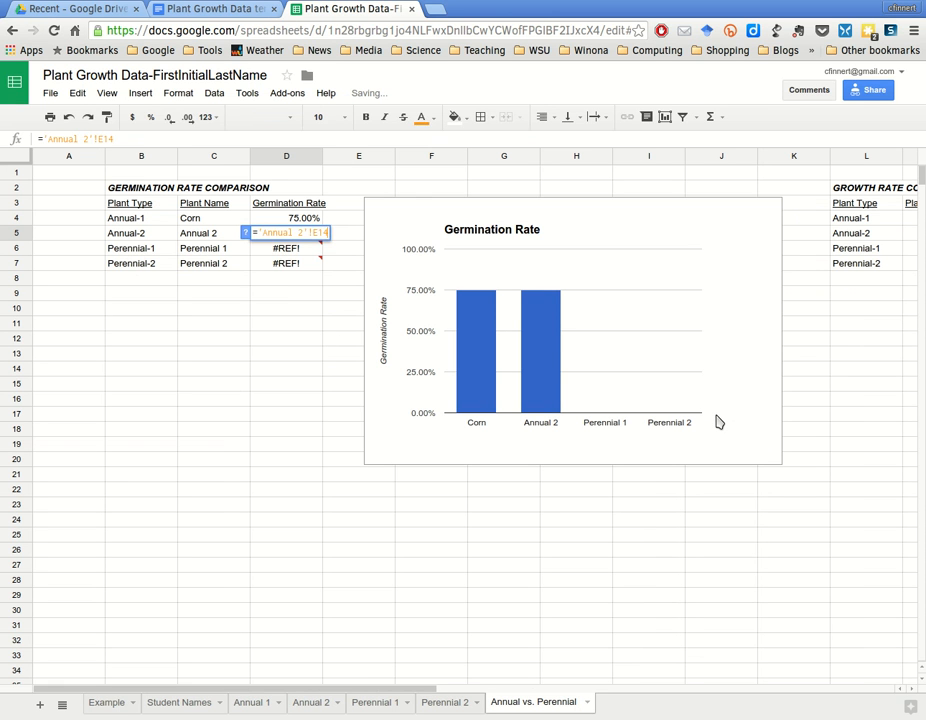
key(Return)
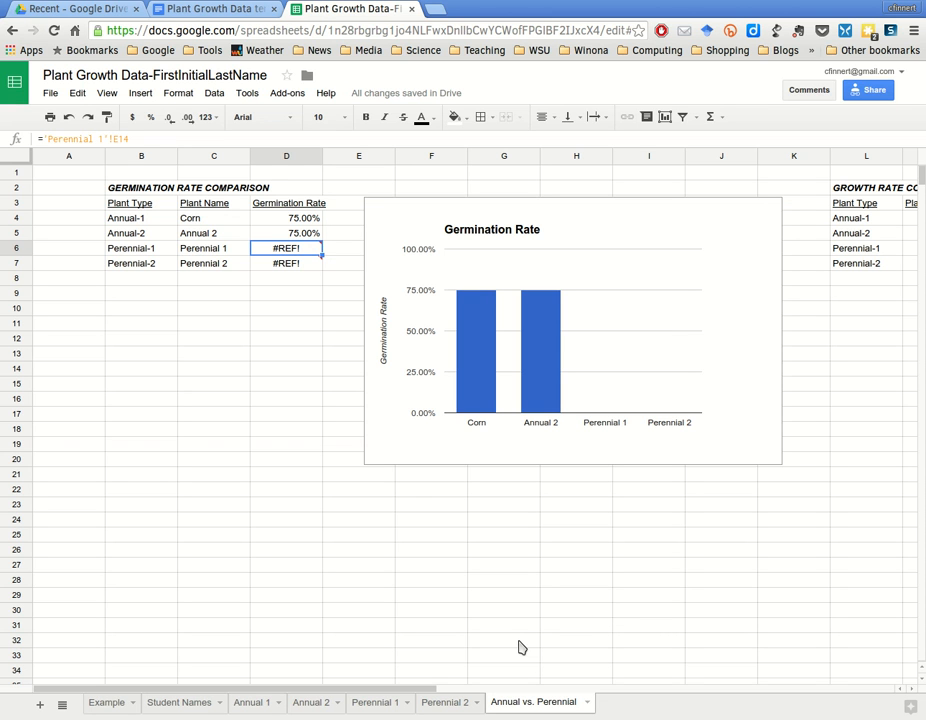
Link the Perennial-1 germination rate in D6 to the final % Germinated value in E14 of the Perennial 1 sheet
text(=)
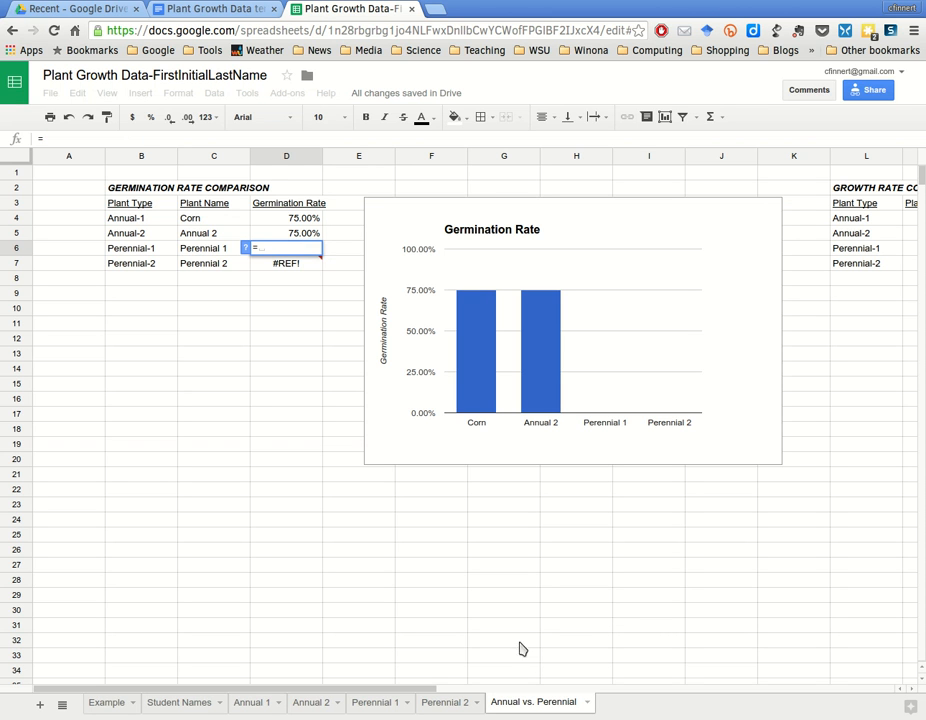
click(376, 703)
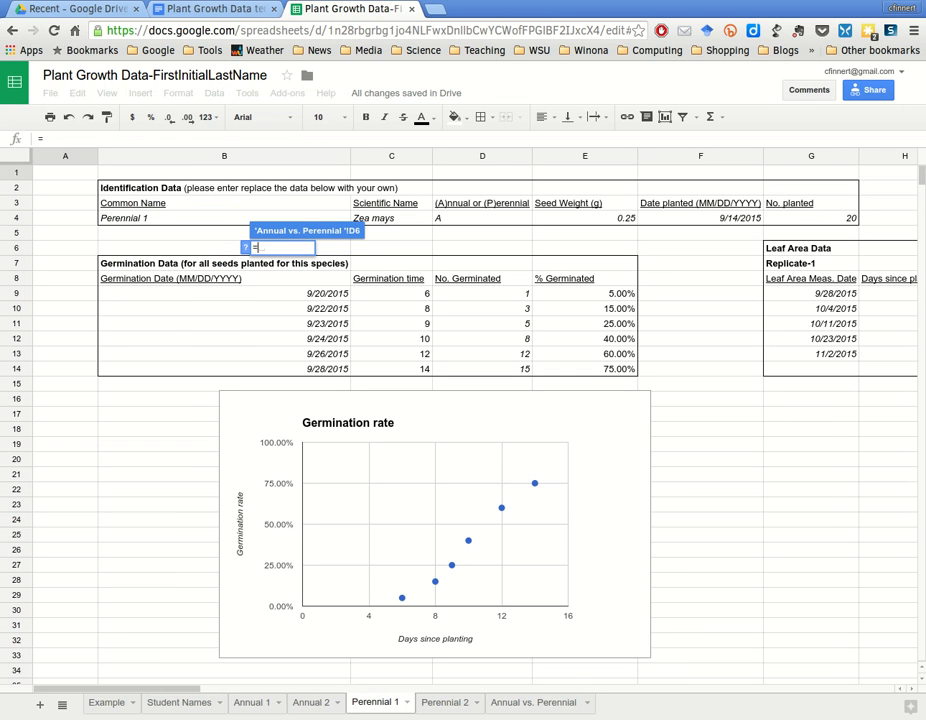
click(585, 369)
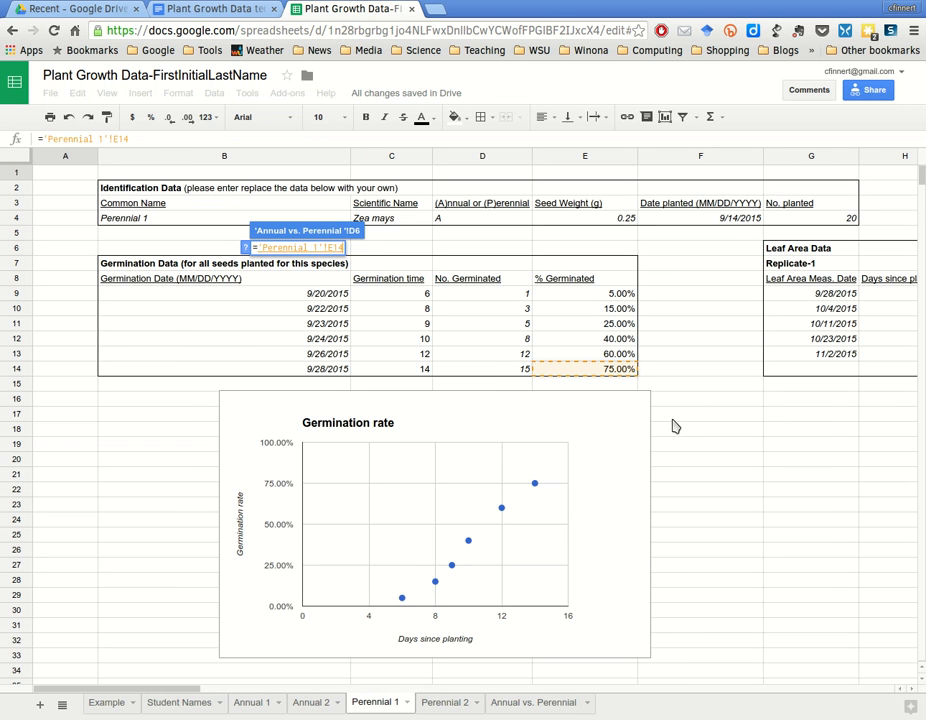
key(Return)
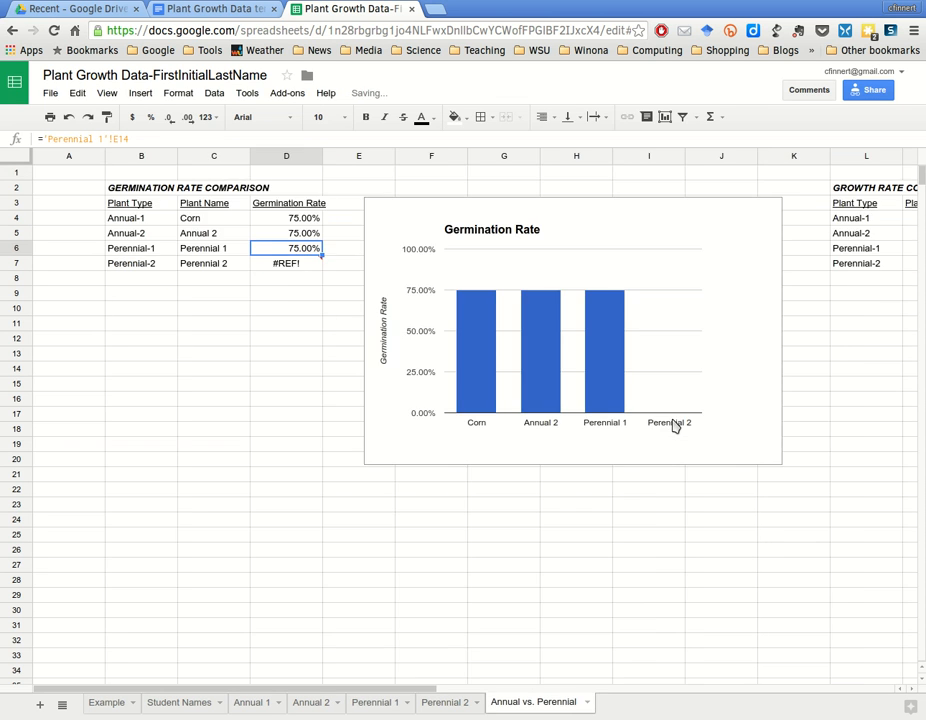
key(Return)
key(Return)
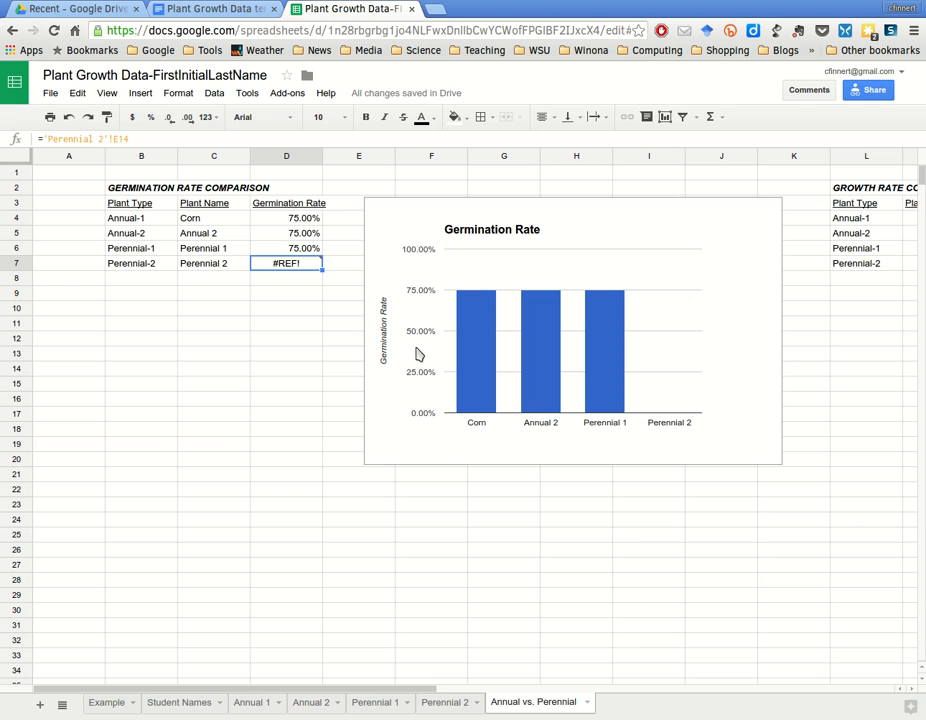
Link the Perennial-2 germination rate in D7 to the final % Germinated value in E14 of the Perennial 2 sheet
text(=)
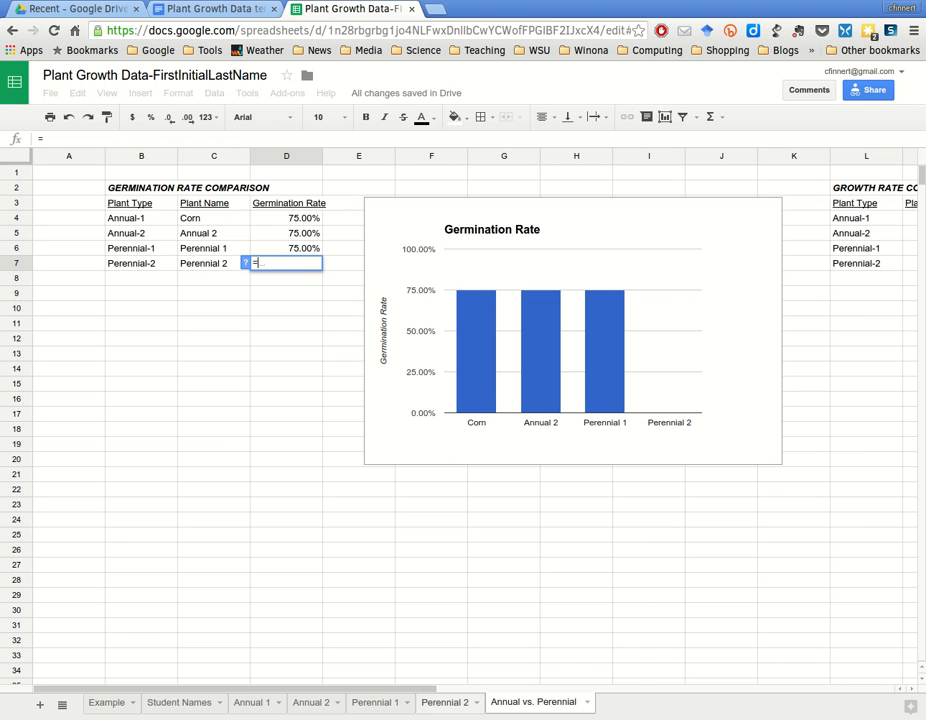
click(445, 702)
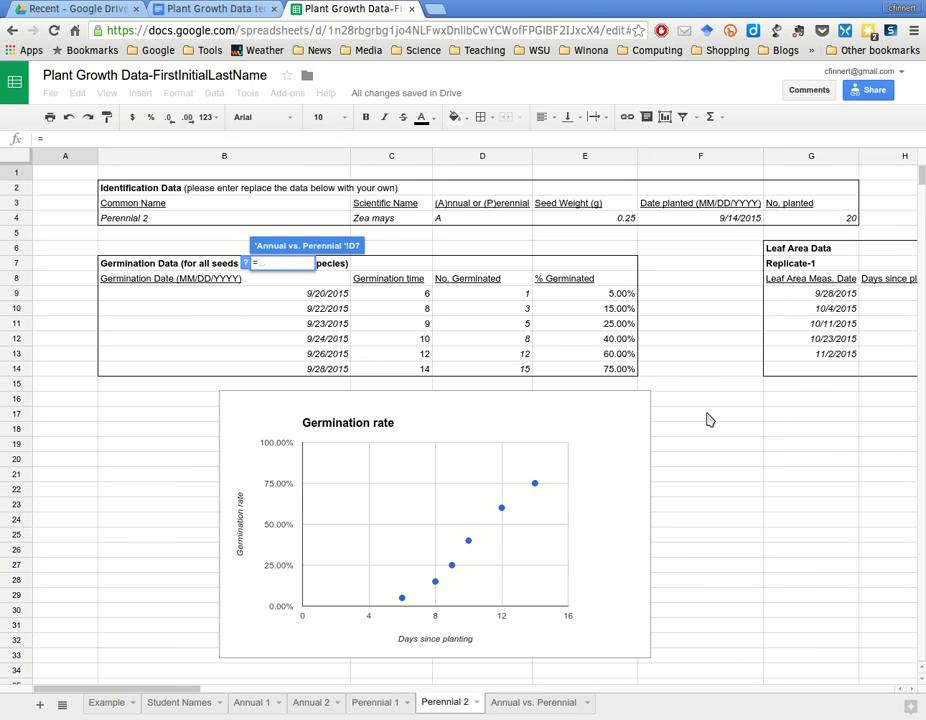
click(585, 369)
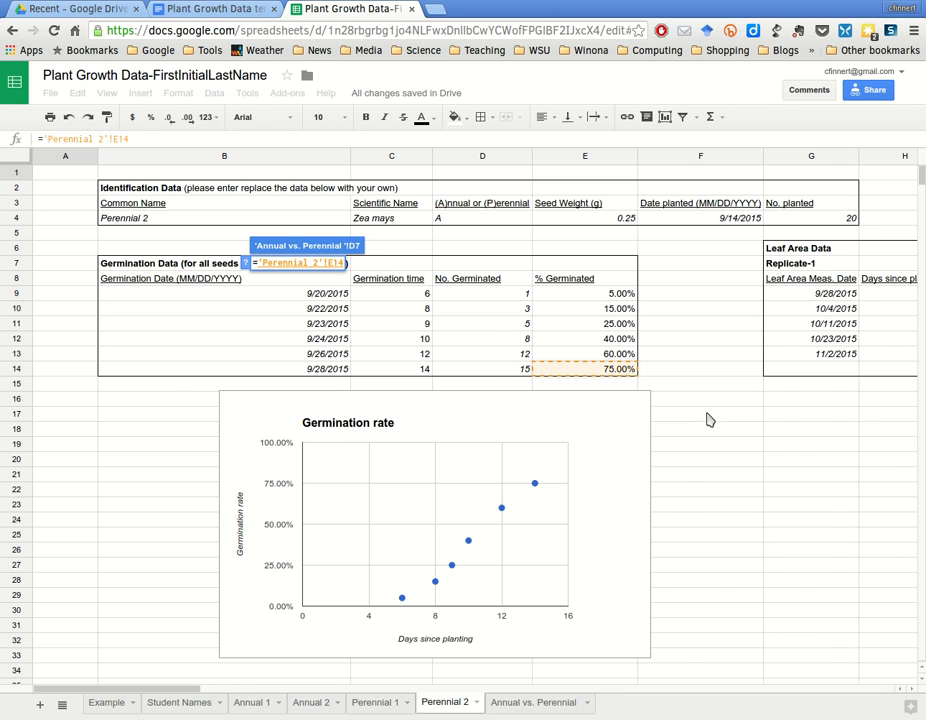
key(Return)
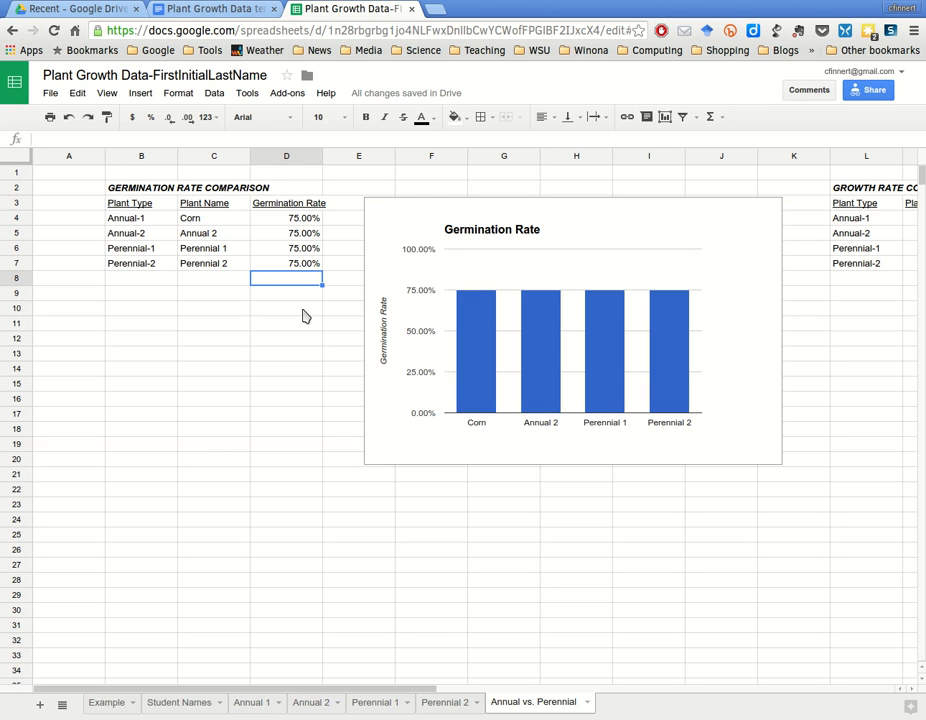
Clear the Perennial-2 plant name and germination rate in C7:D7 of the germination comparison table
key(Left)
key(Up)
key(shift+Right)
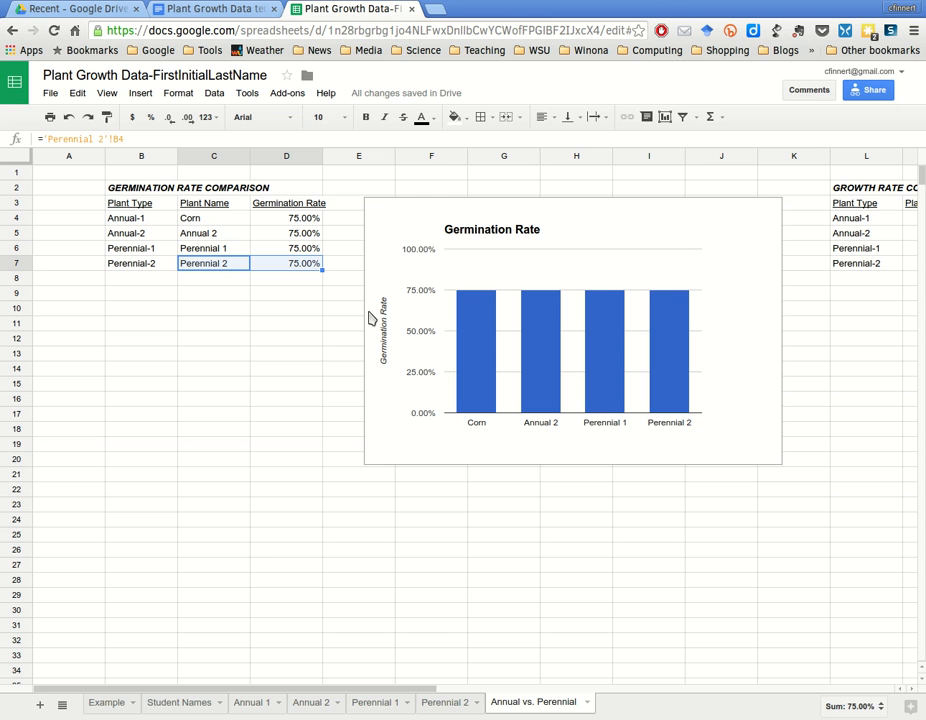
key(Delete)
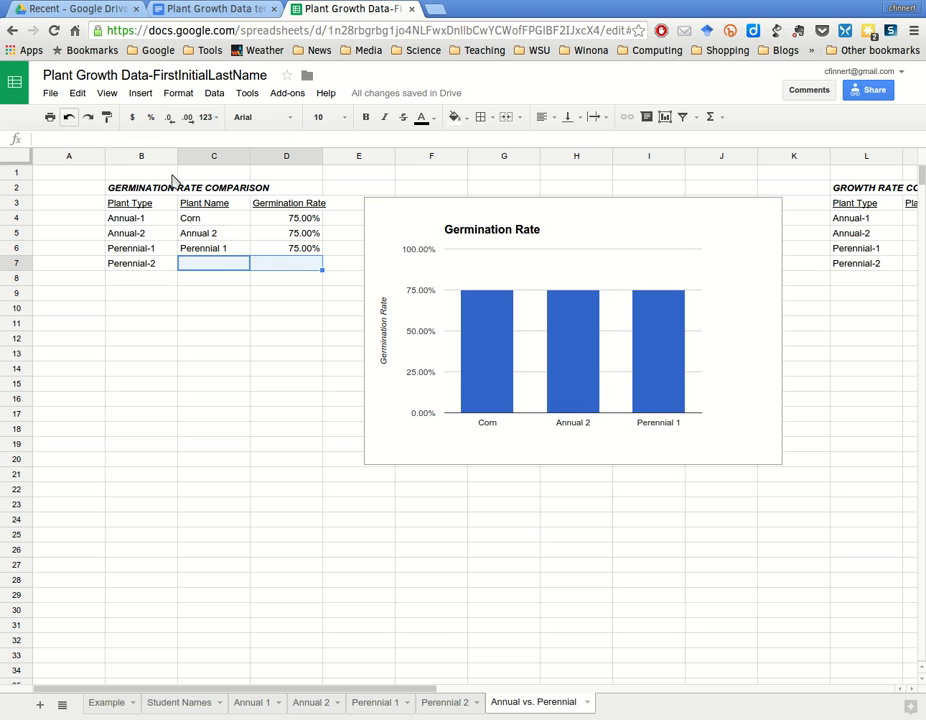
Undo the clearing of the Perennial-2 plant name and germination rate in C7:D7 of the germination comparison table
click(214, 429)
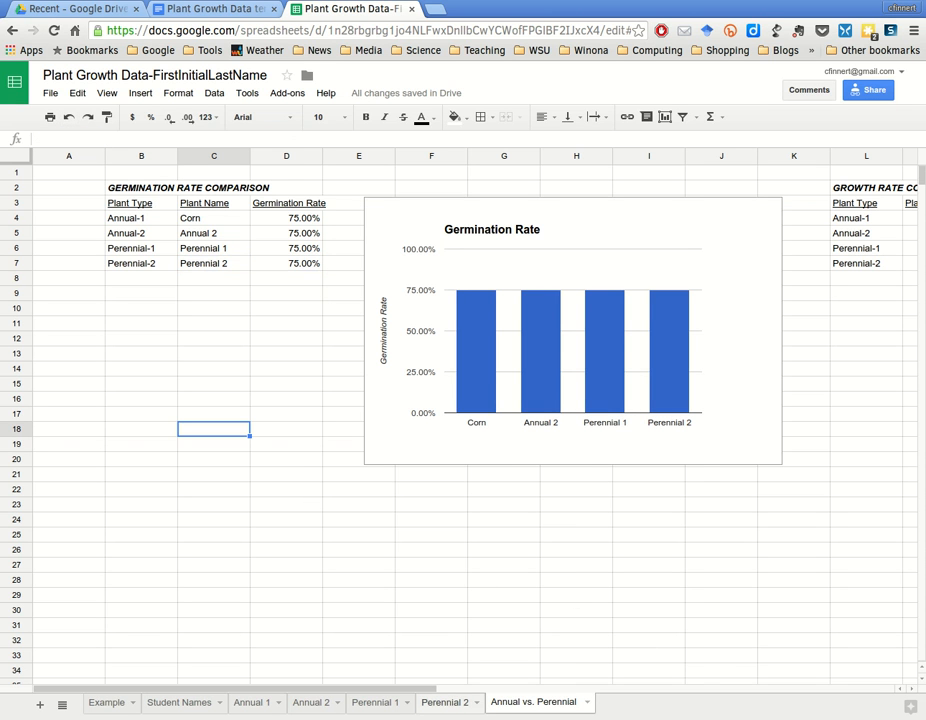
drag(415, 689, 897, 717)
drag(785, 689, 330, 695)
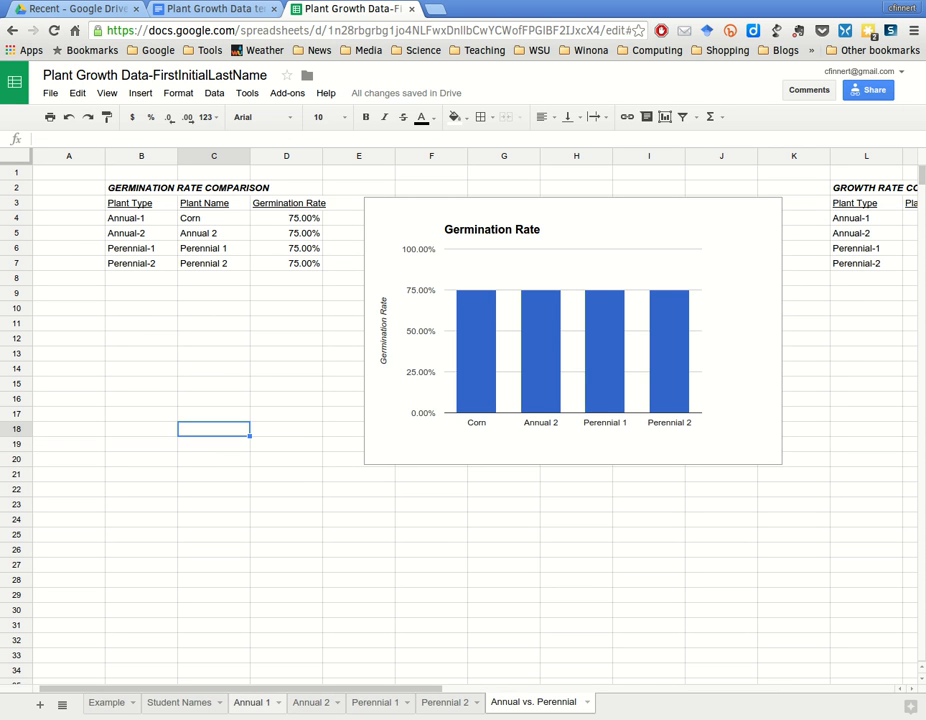
click(252, 702)
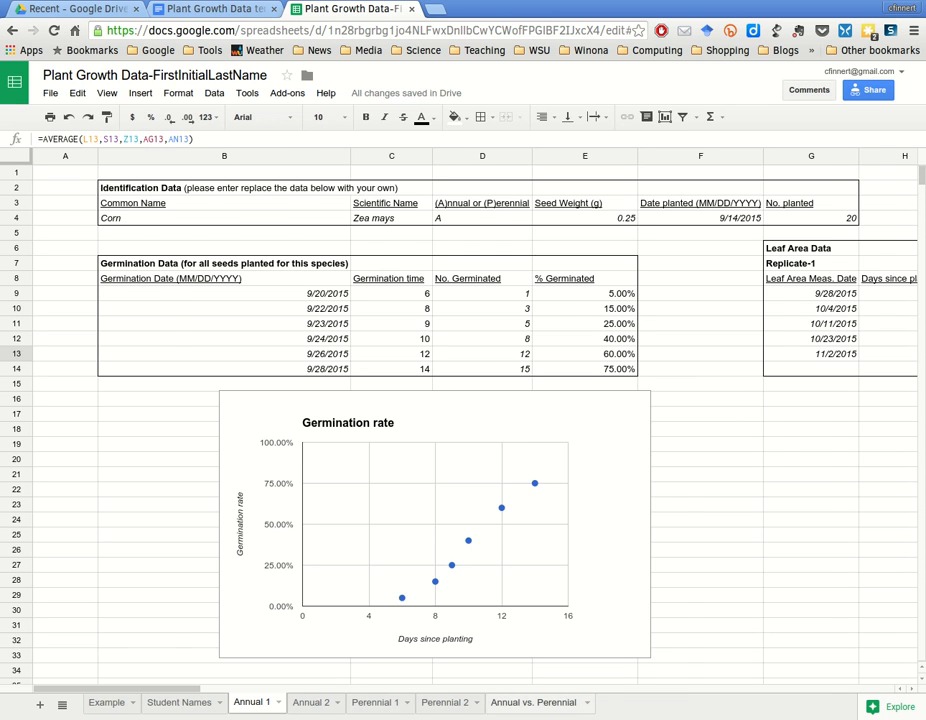
click(534, 703)
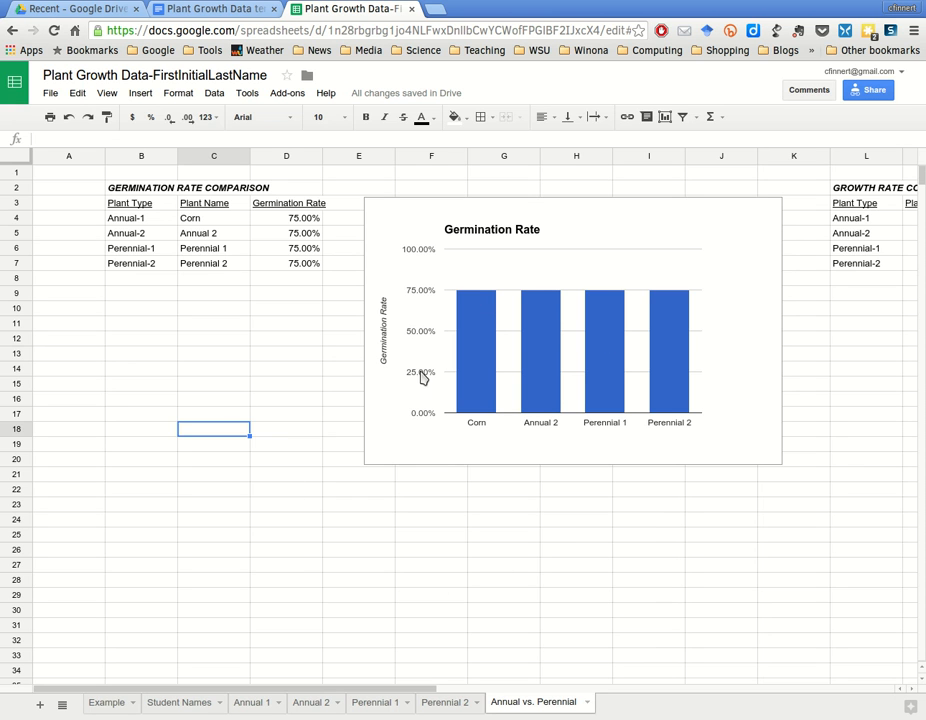
key(Up)
key(Up)
key(Up)
key(Up)
key(Up)
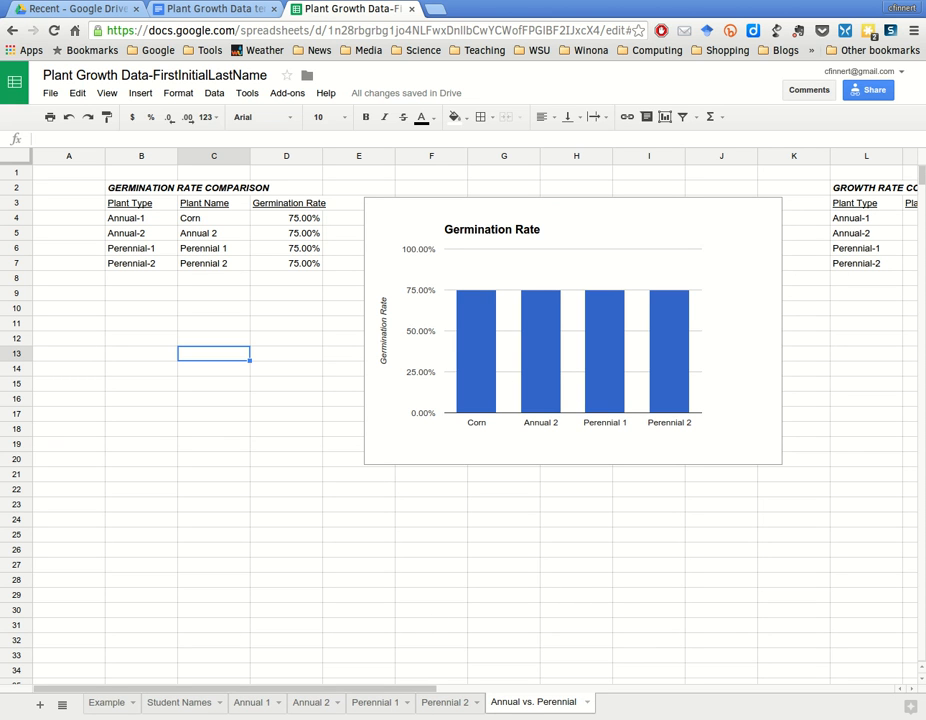
Link the Annual-1 plant name in M4 of the growth rate comparison table to the name in C4
drag(375, 689, 576, 689)
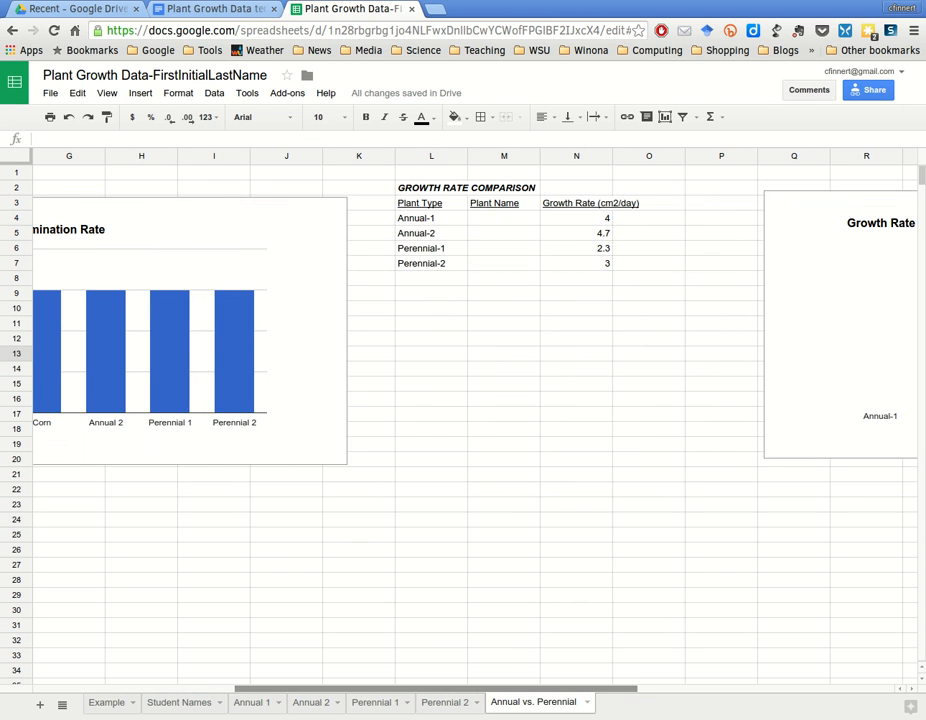
drag(436, 689, 502, 689)
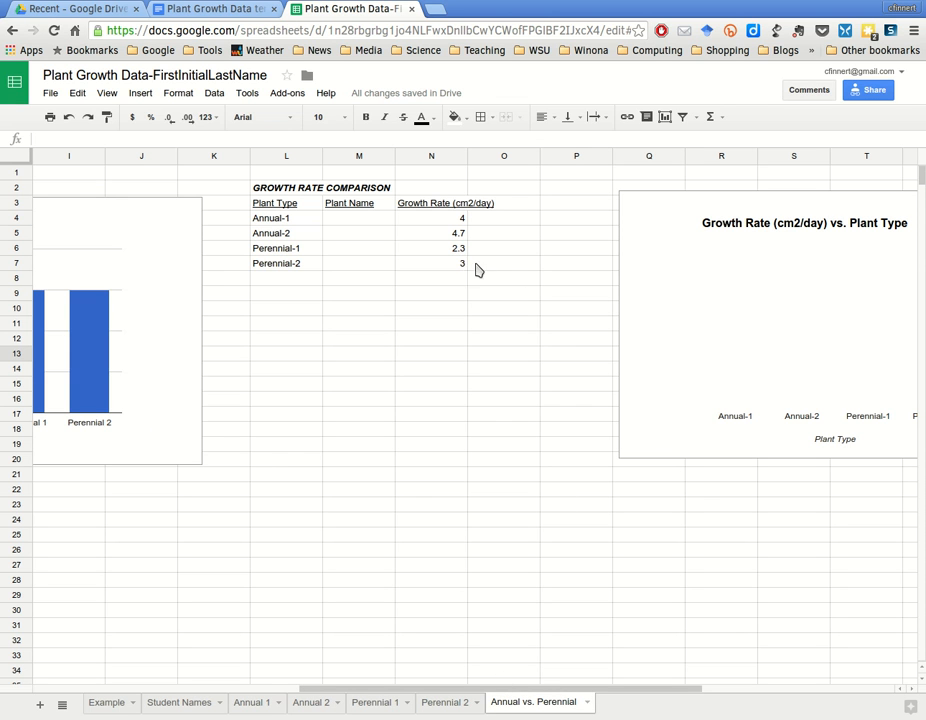
click(356, 218)
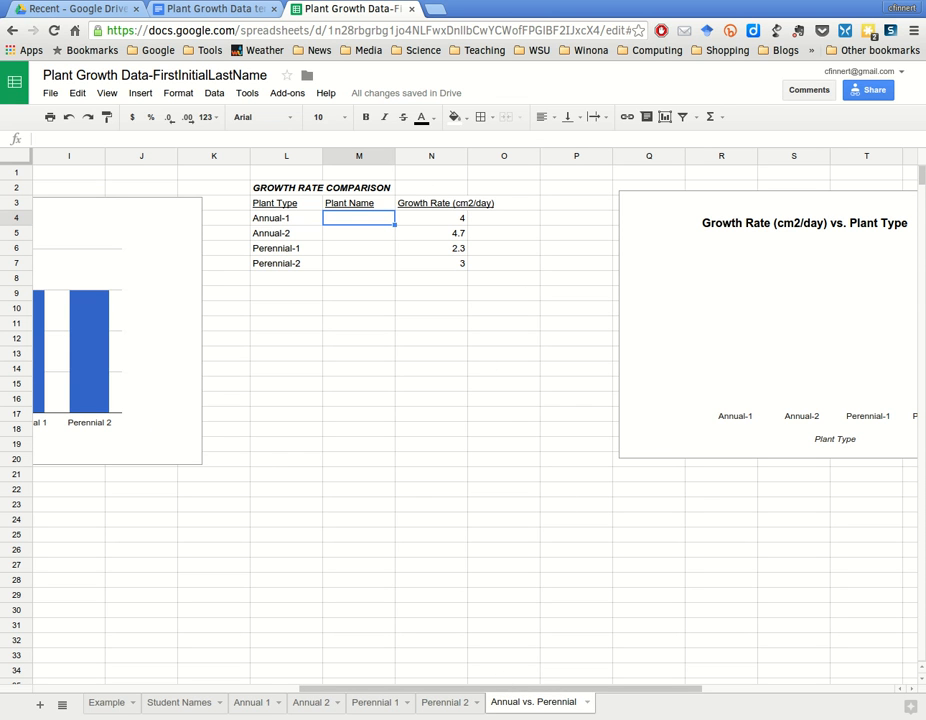
drag(420, 689, 223, 689)
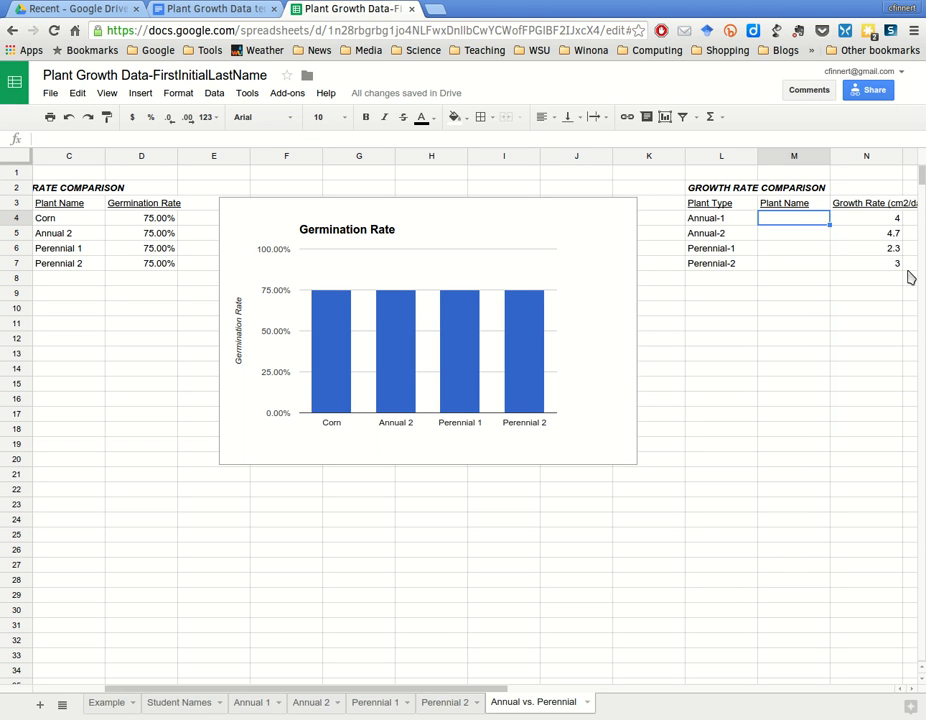
text(=)
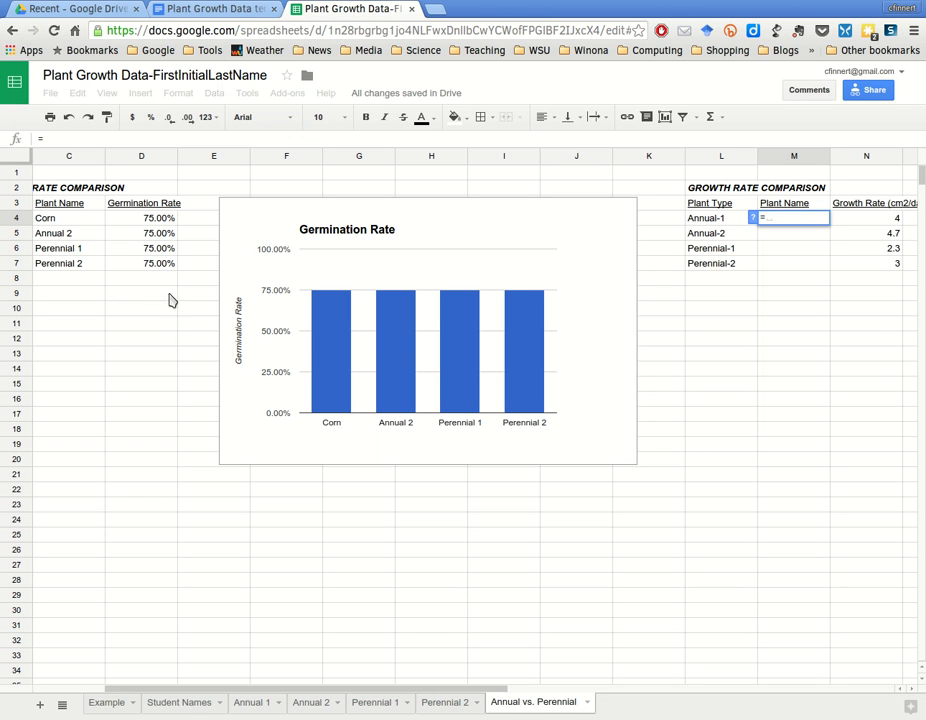
text(C4)
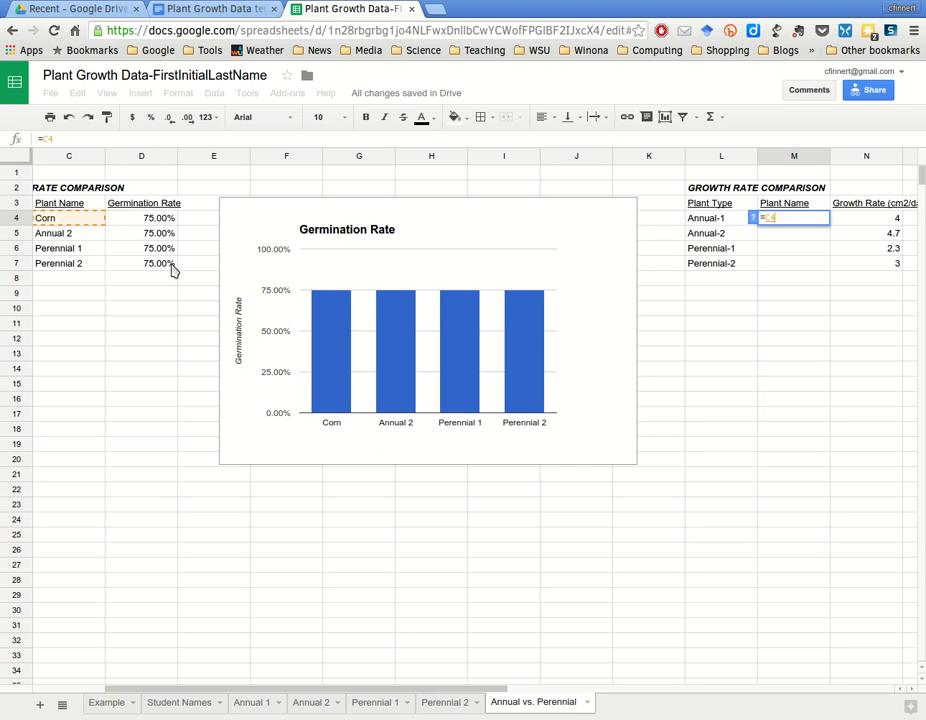
key(Return)
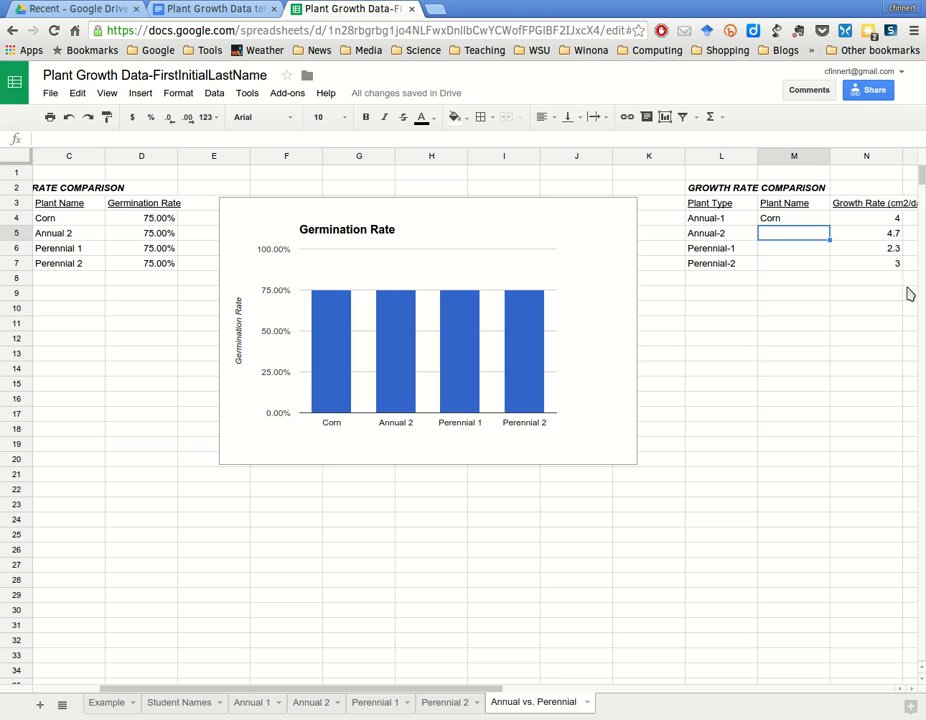
Fill the plant name link from M4 down through M7 for the other three plant types
key(Up)
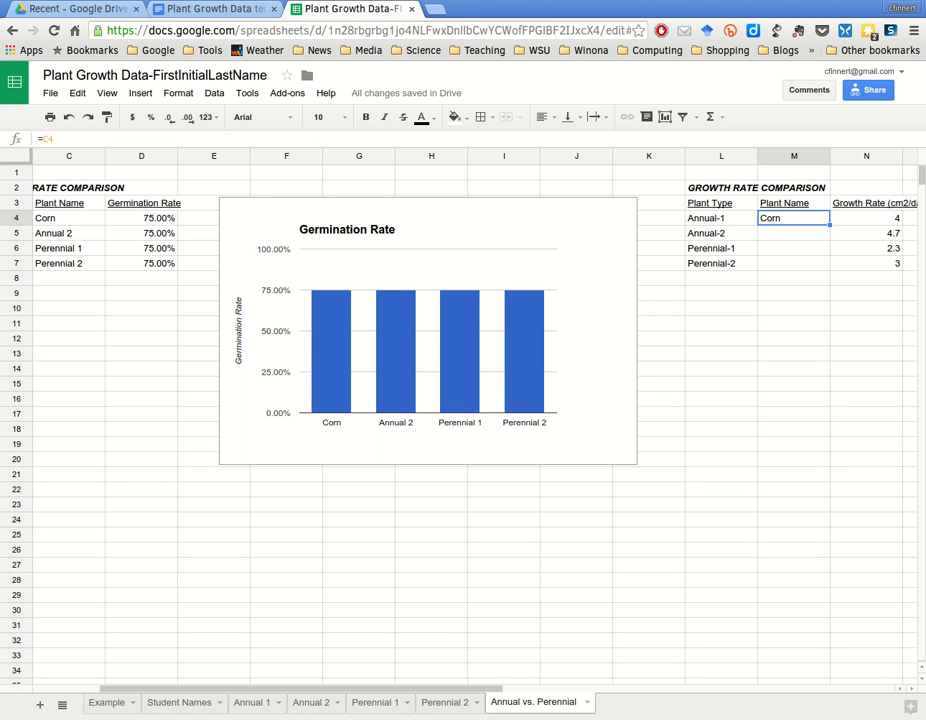
drag(829, 269, 829, 269)
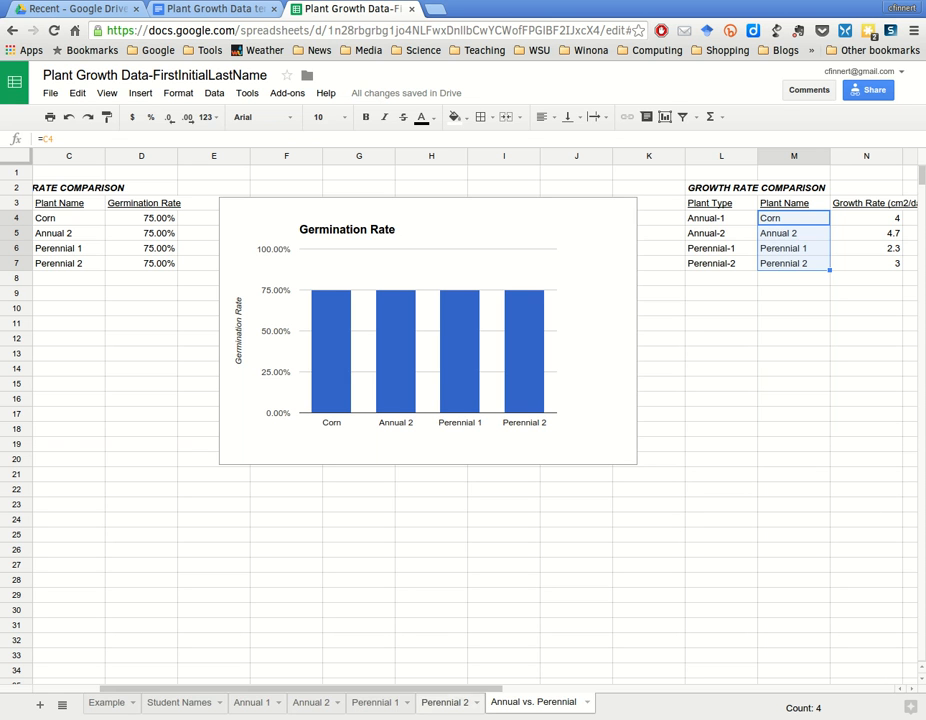
drag(448, 689, 597, 689)
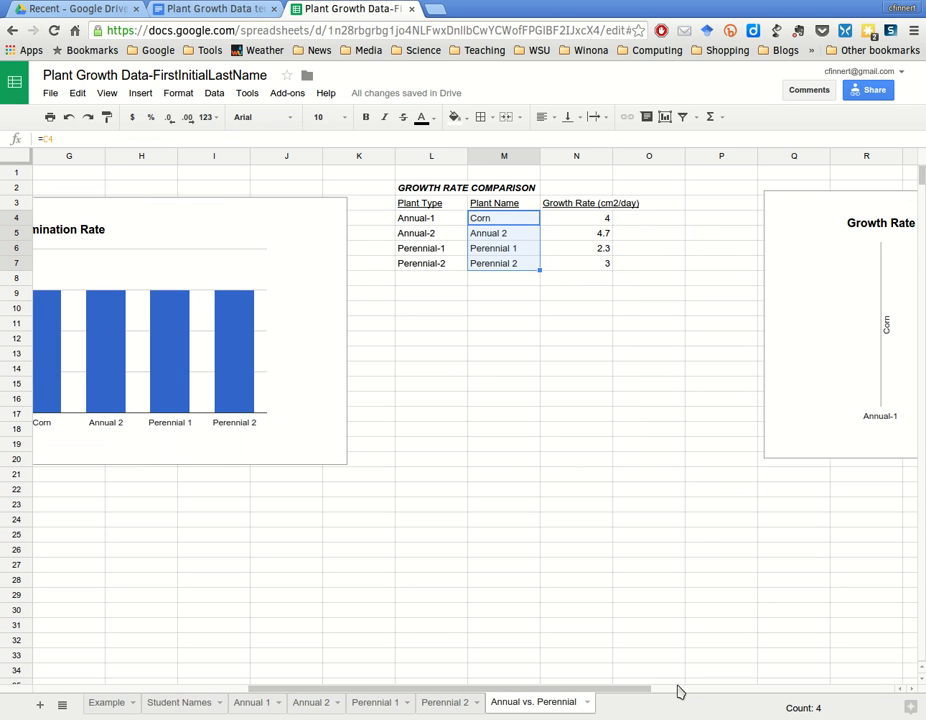
click(576, 444)
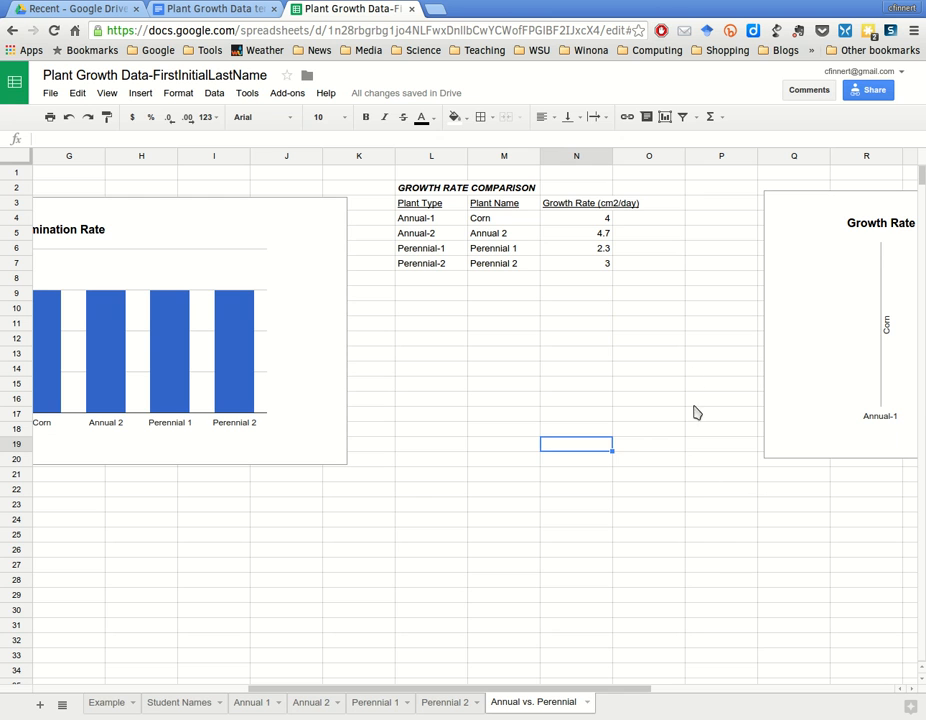
Calculate the Annual-1 growth rate in N4 by dividing the final average leaf area AQ13 by the days AP13 on the Annual 1 sheet
click(580, 218)
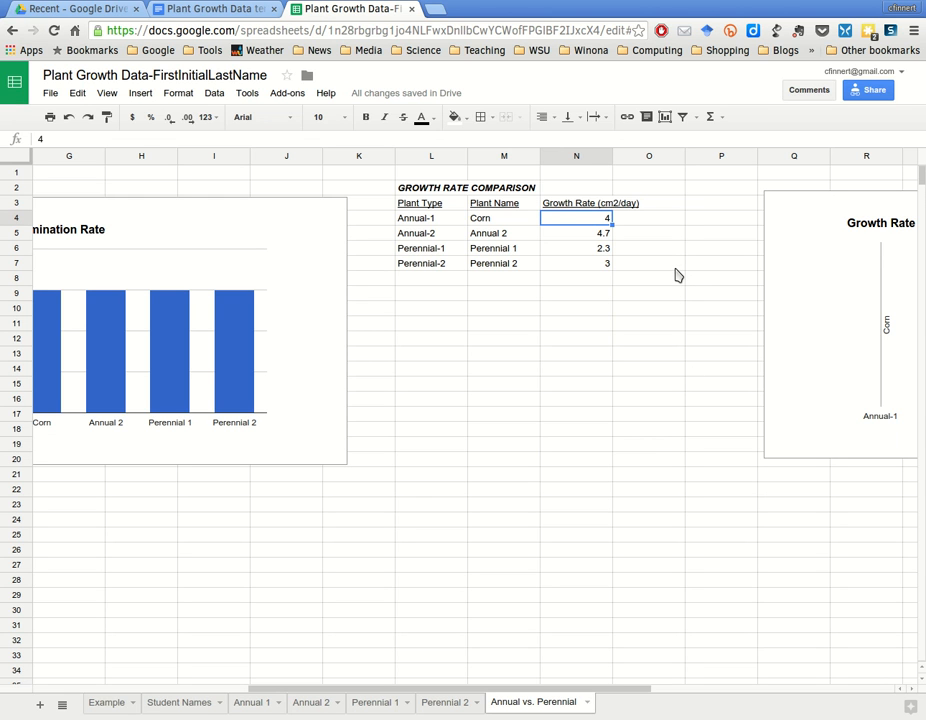
text(=)
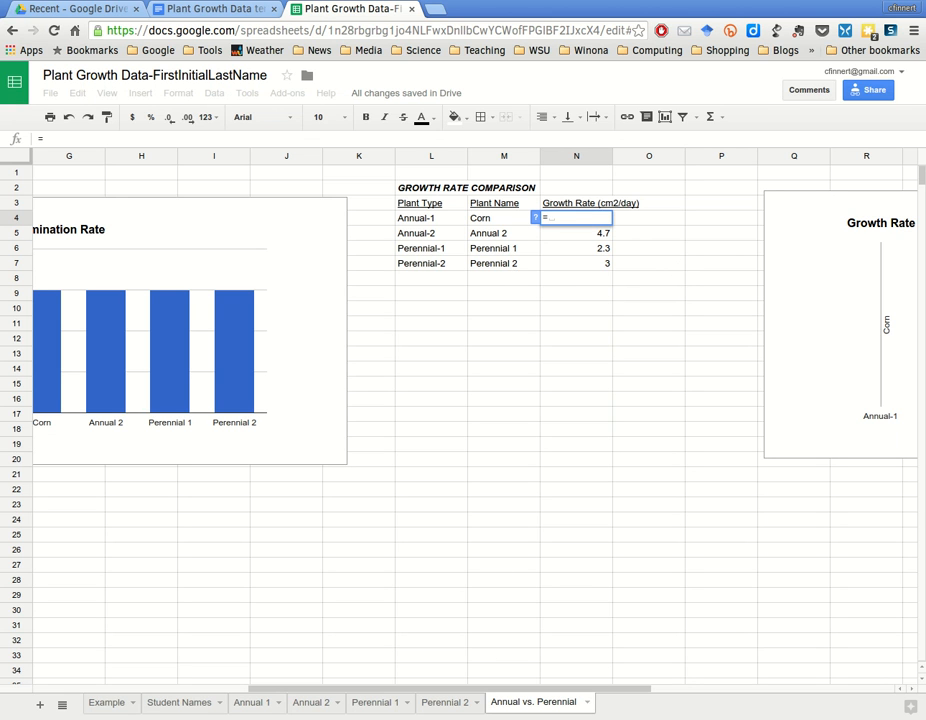
click(251, 702)
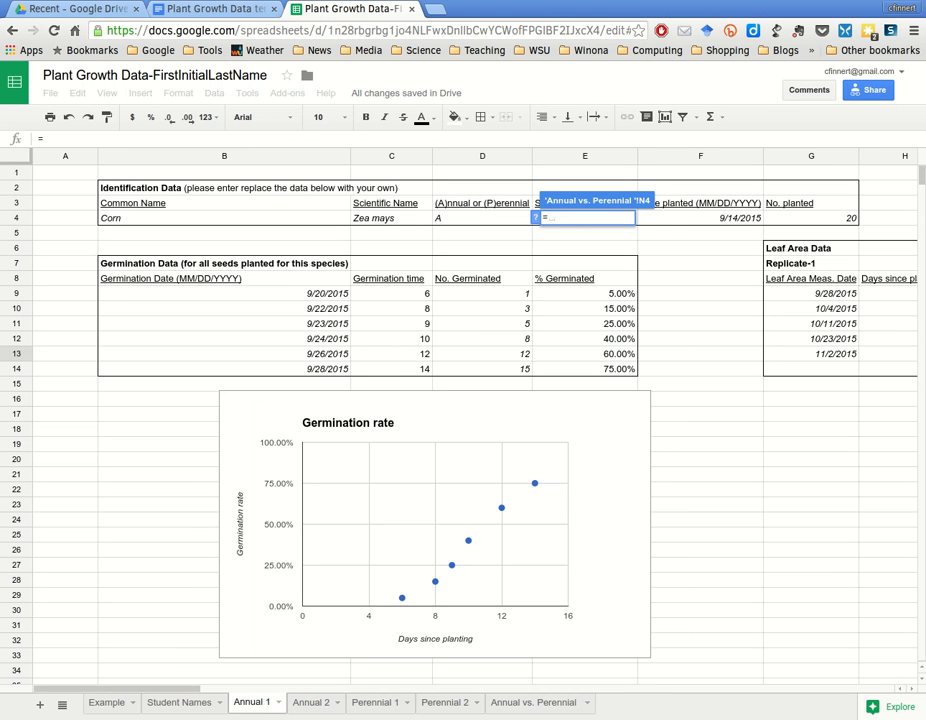
scroll(475, 415, right, 10)
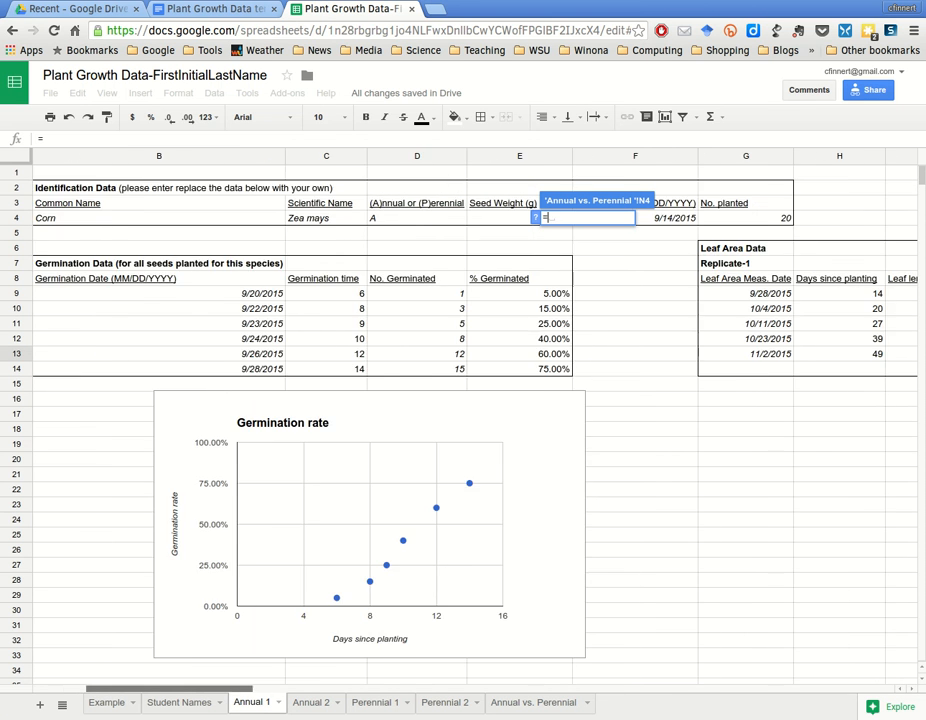
scroll(475, 415, right, 10)
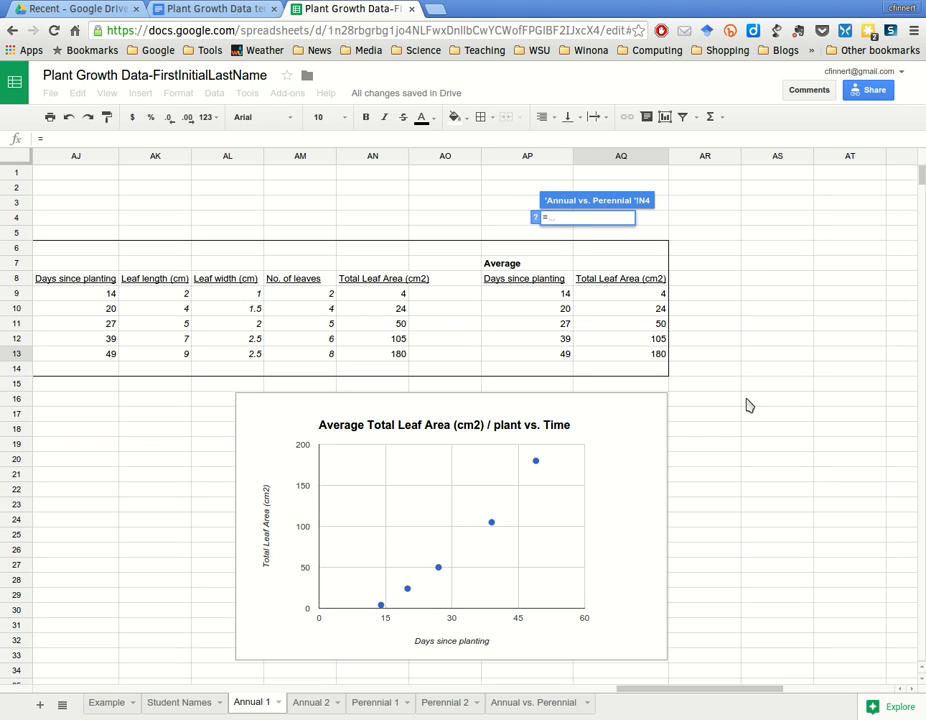
key(Down)
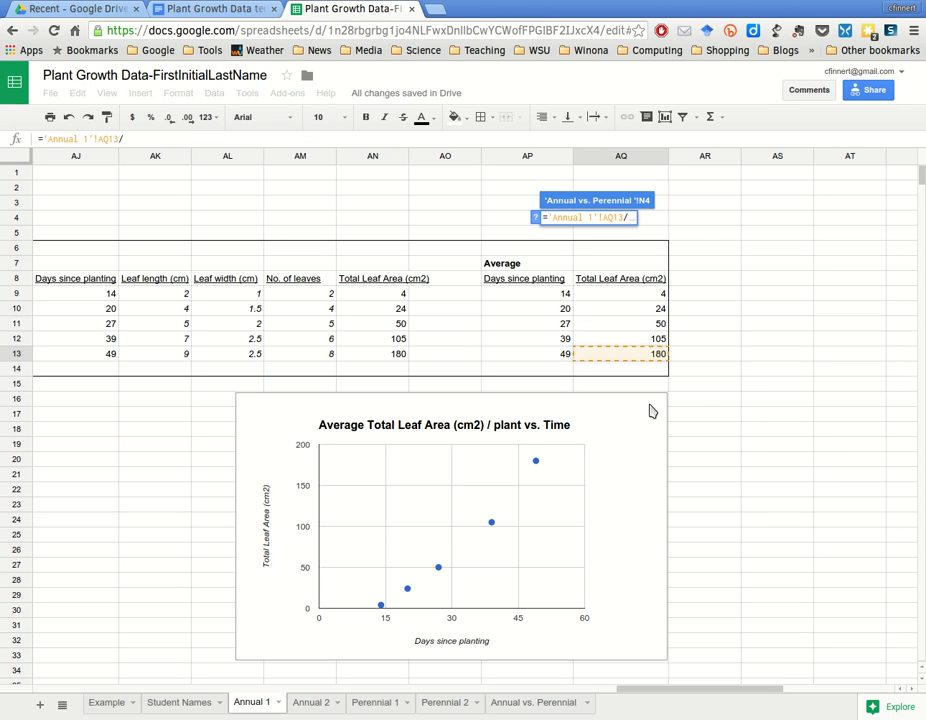
key(Left)
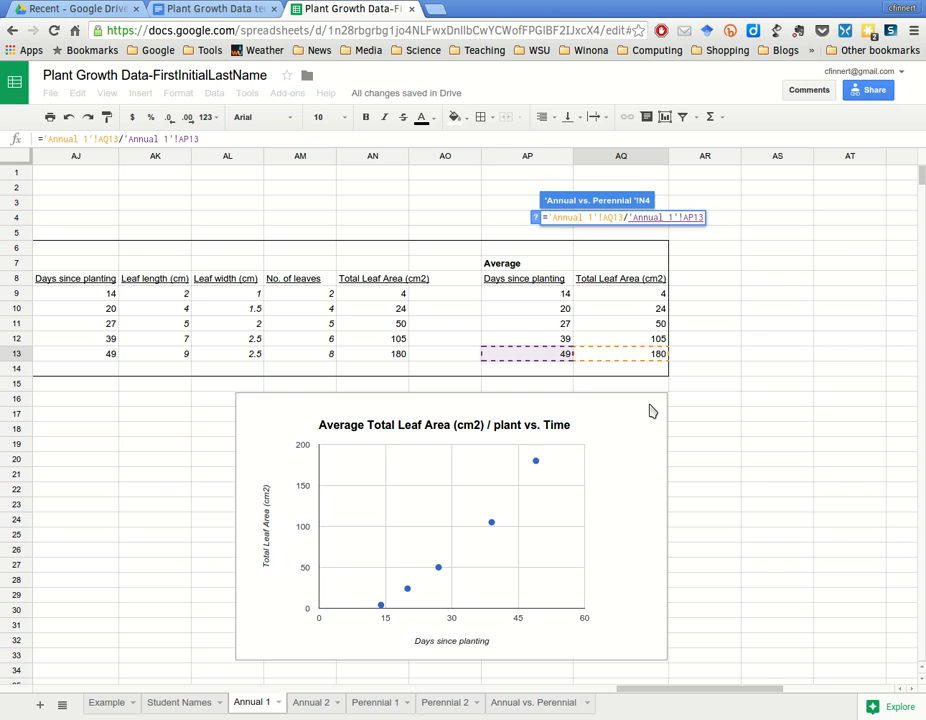
key(Return)
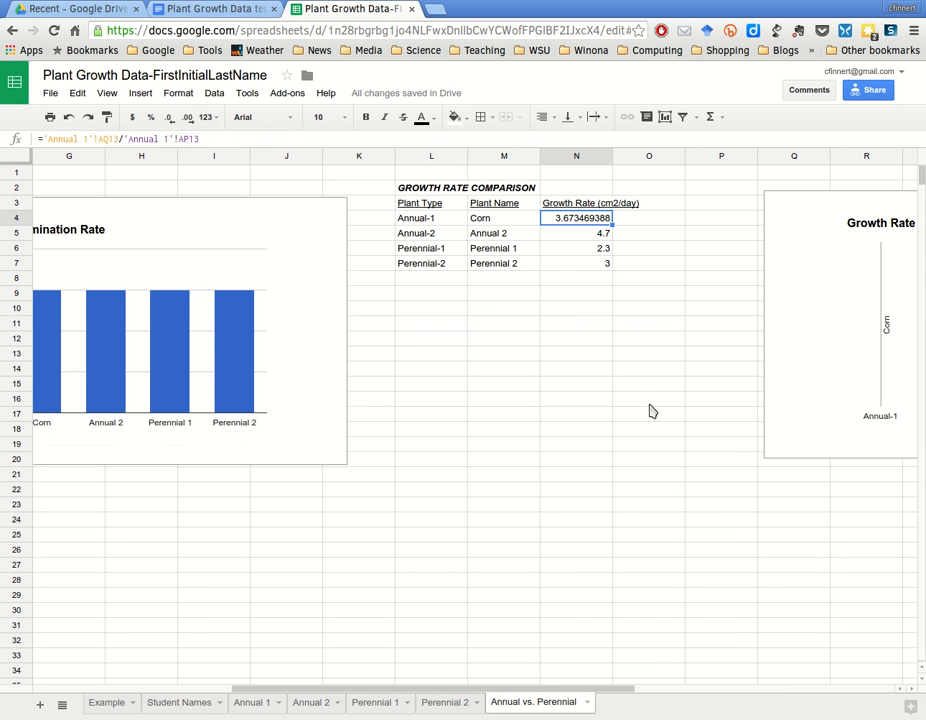
key(Return)
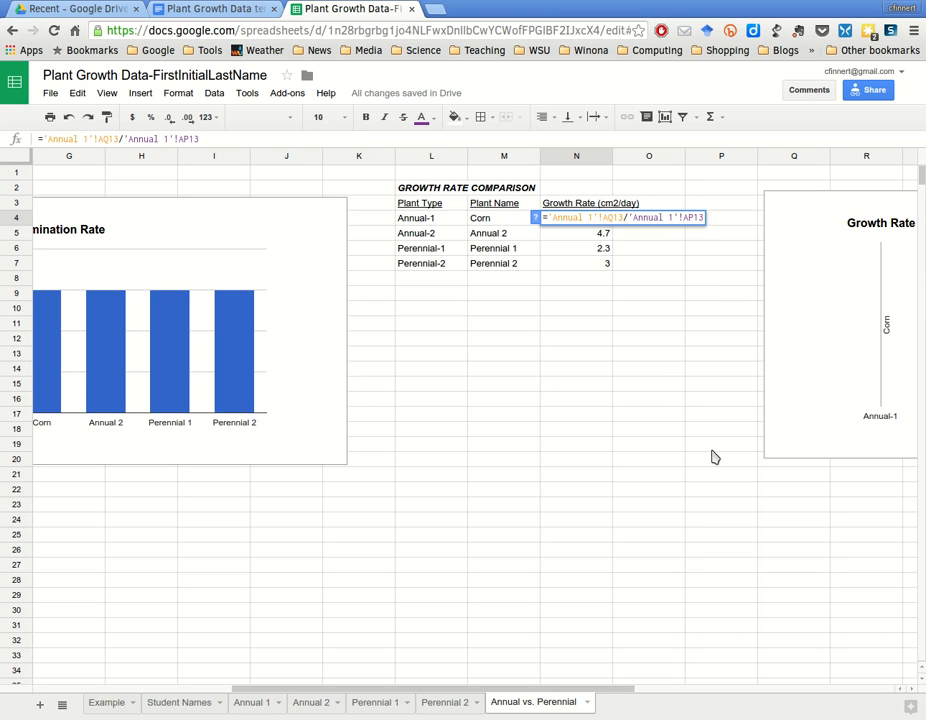
key(Return)
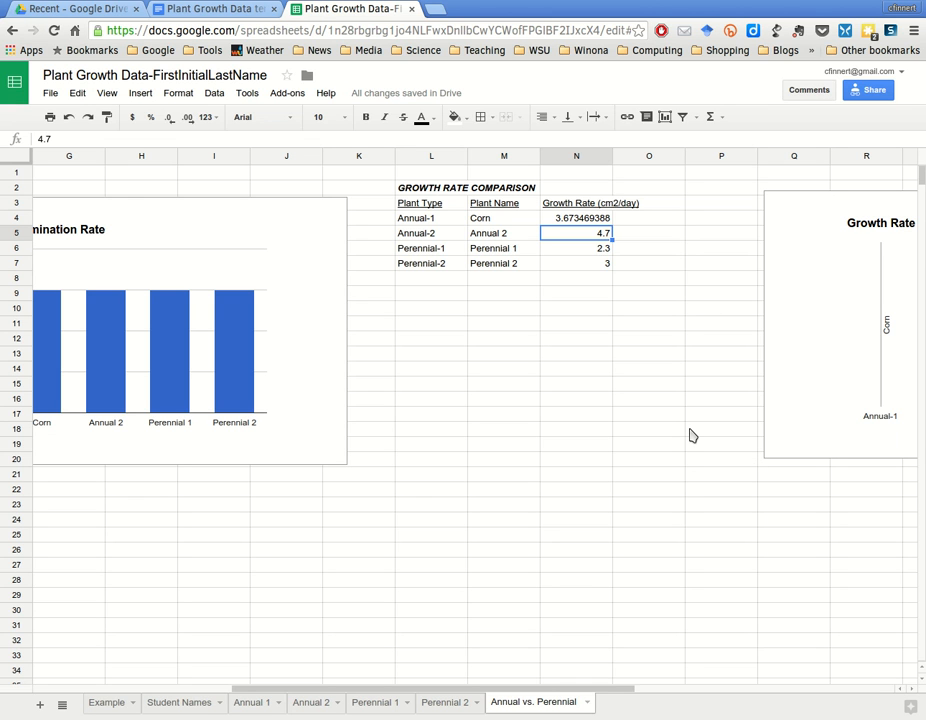
Calculate the Annual-2 growth rate in N5 by dividing AQ13 by AP13 on the Annual 2 sheet
text(=)
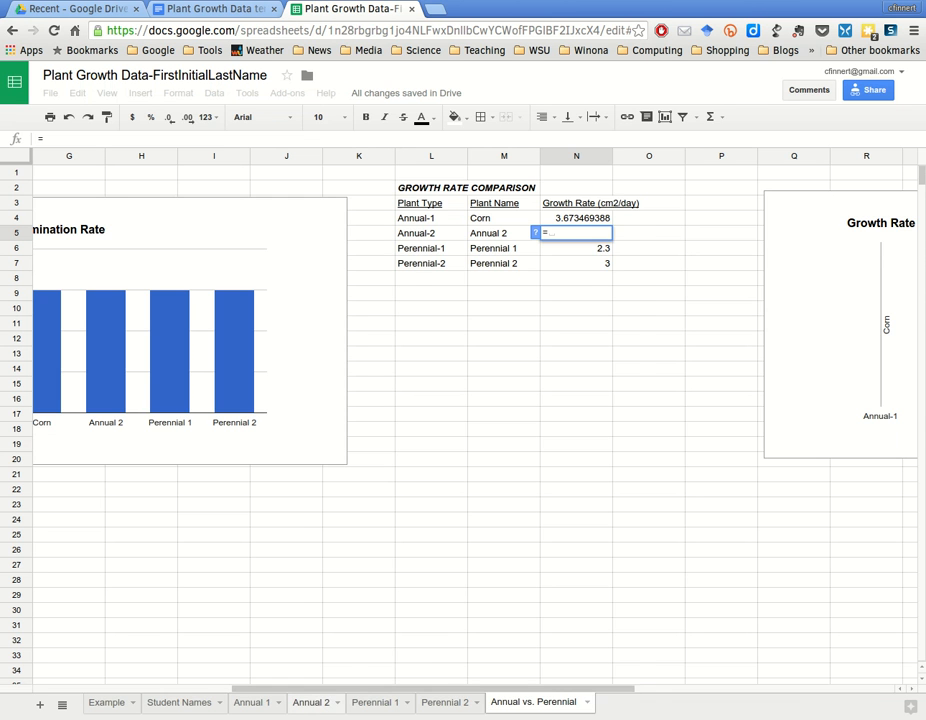
click(310, 702)
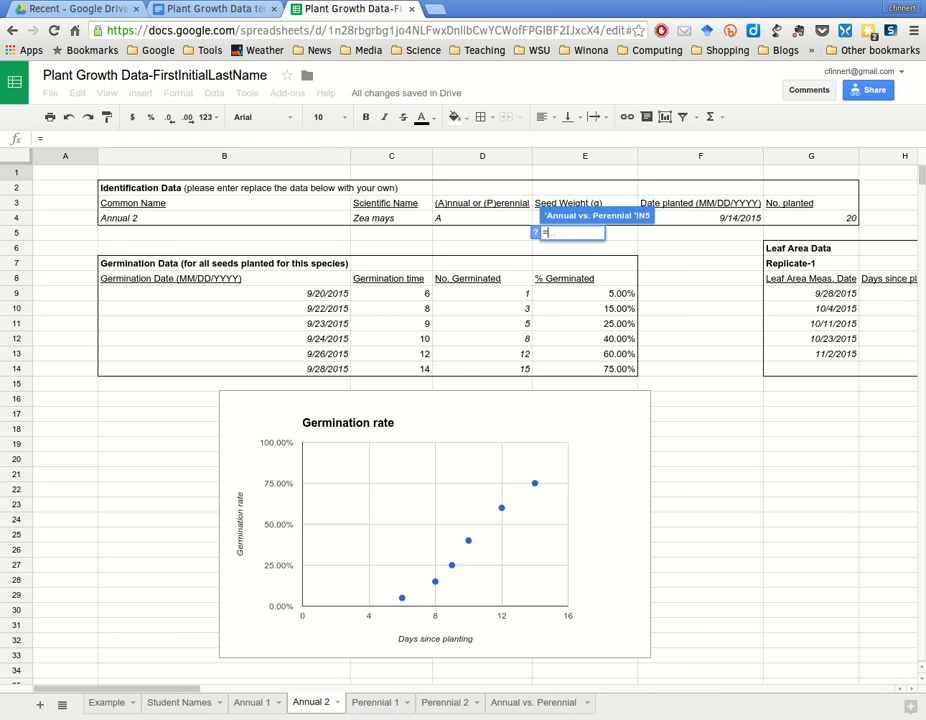
drag(128, 689, 728, 689)
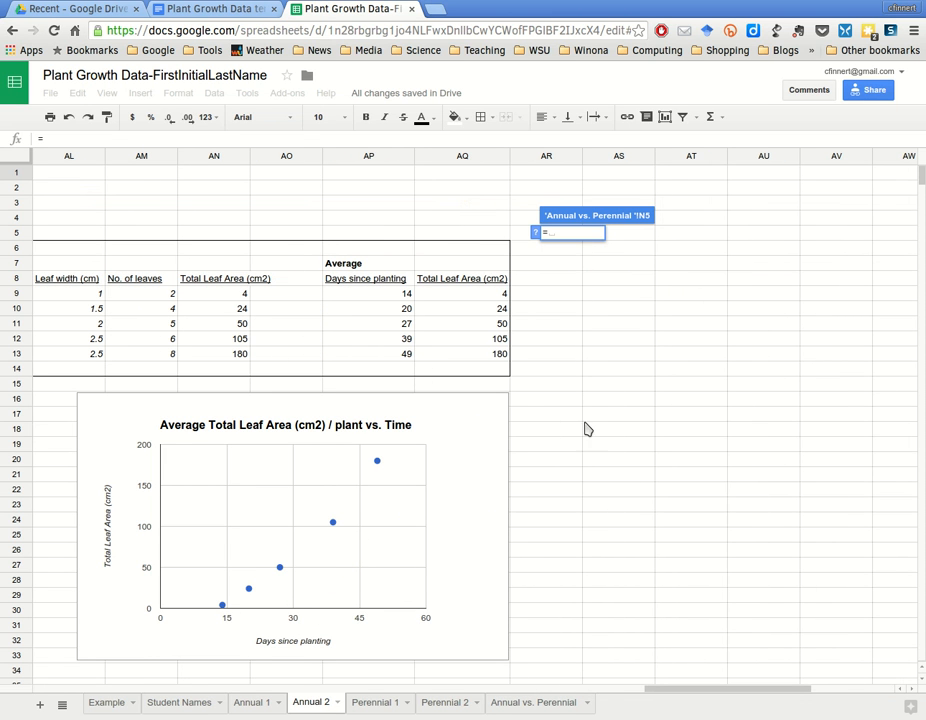
click(480, 354)
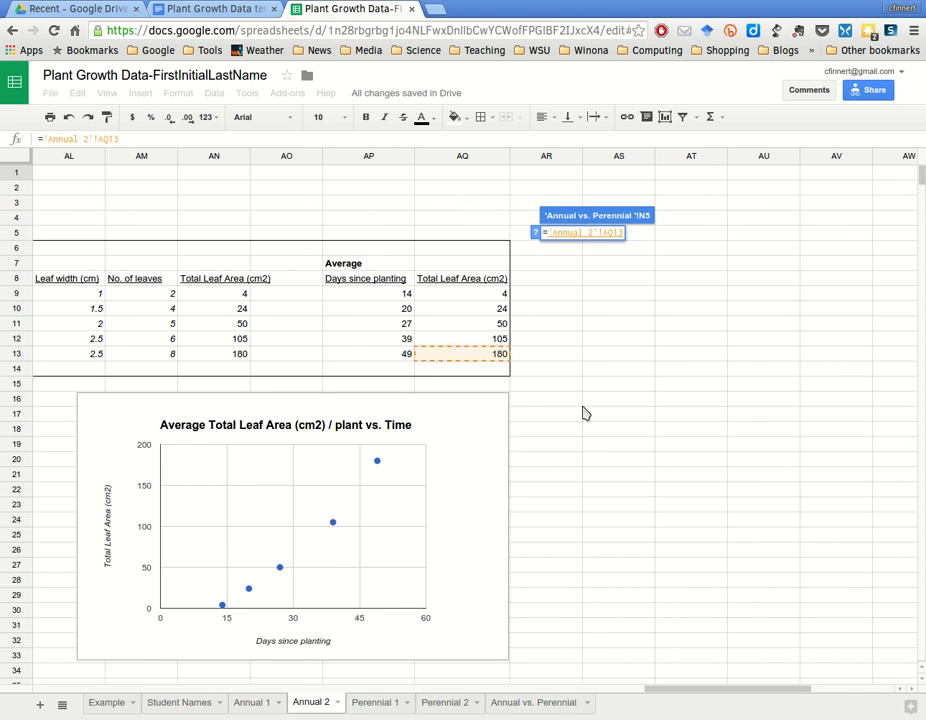
text(/)
click(368, 354)
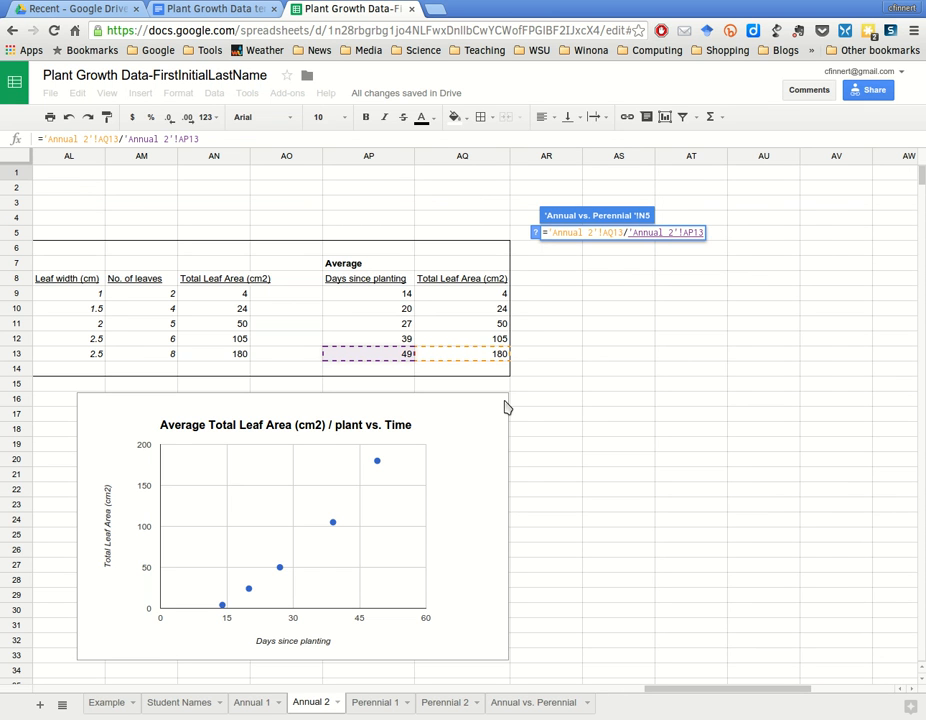
key(Return)
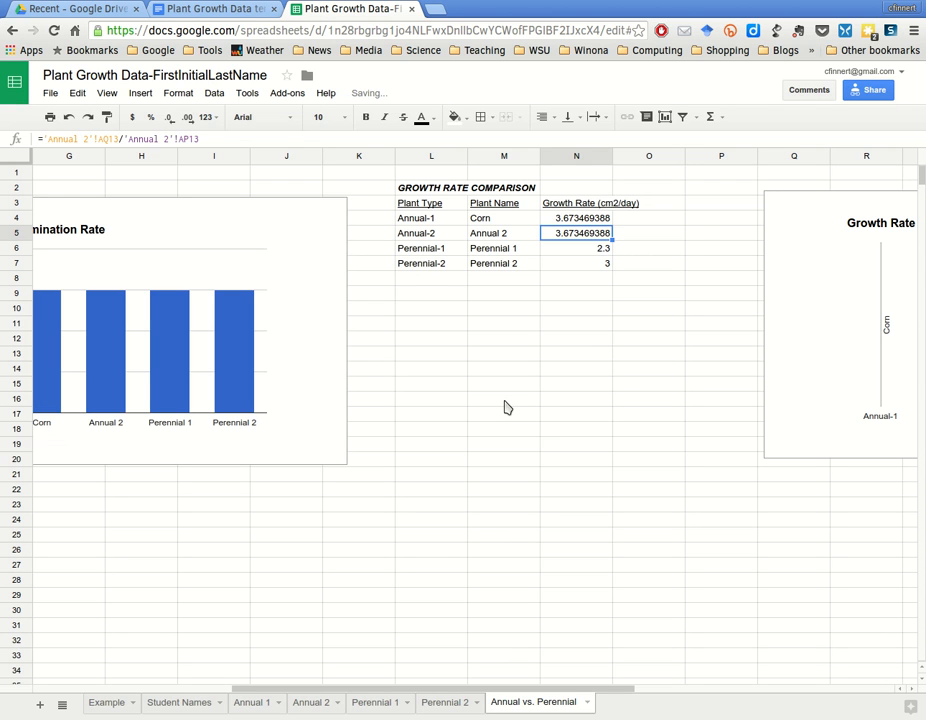
key(Return)
key(Return)
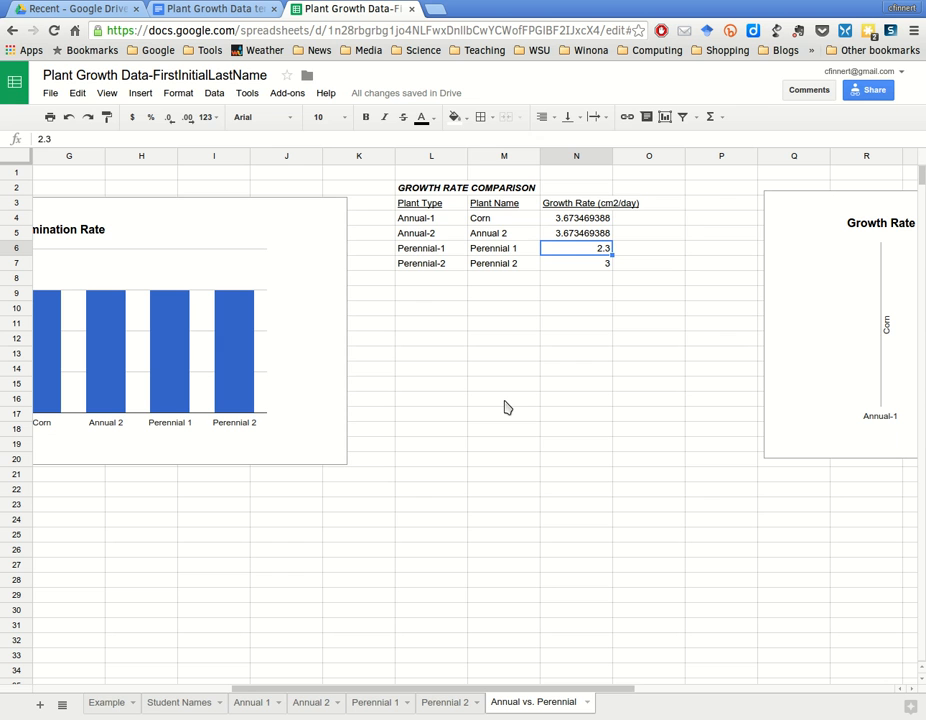
Calculate the Perennial-1 growth rate in N6 by dividing AQ13 by AP13 on the Perennial 1 sheet
text(=)
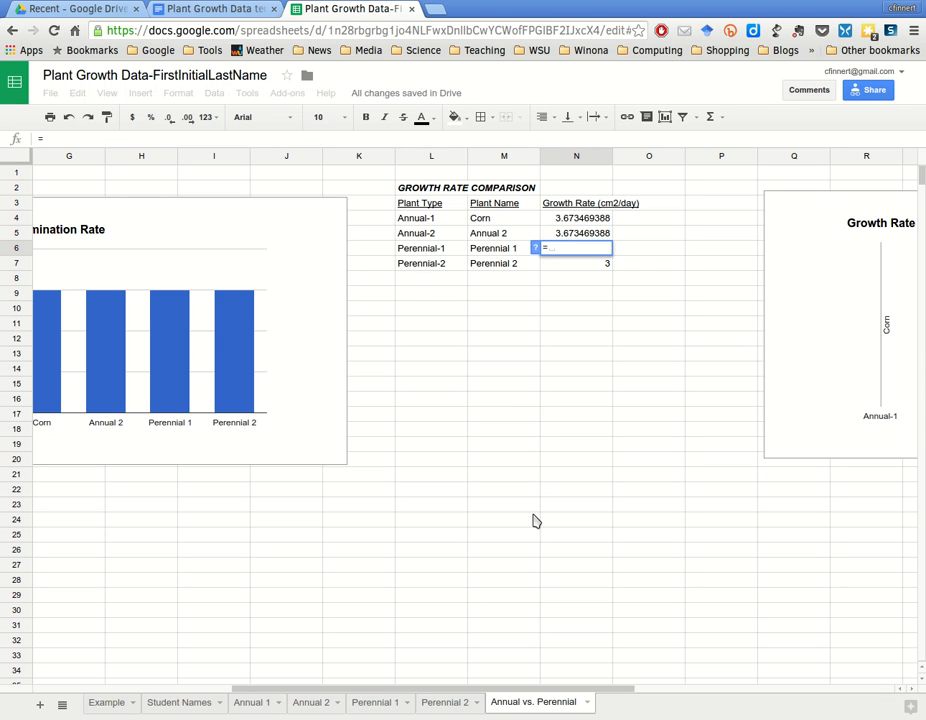
click(375, 702)
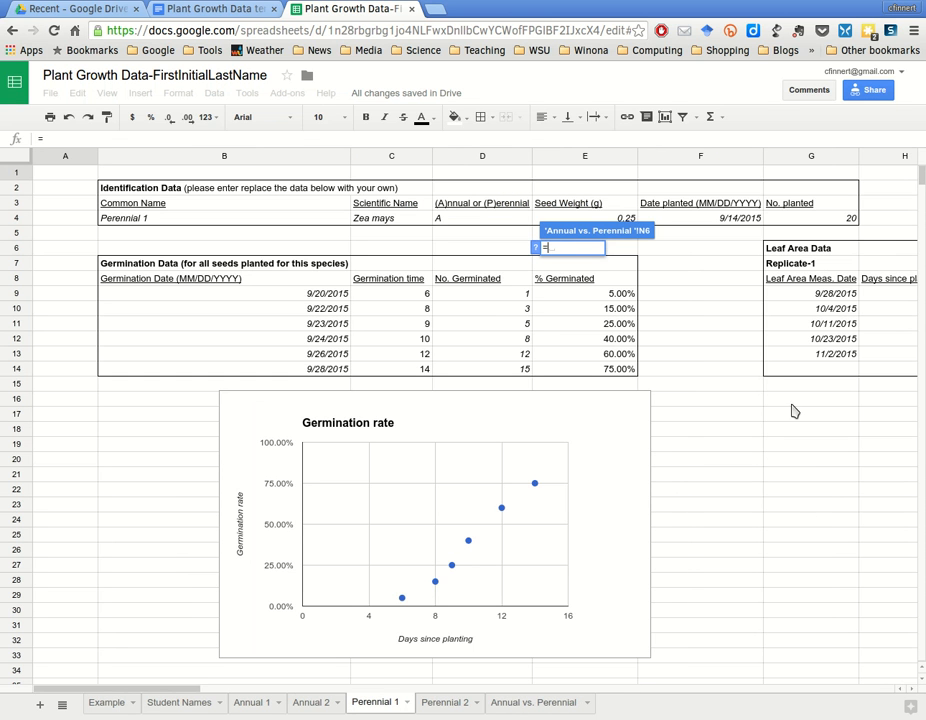
drag(128, 689, 726, 689)
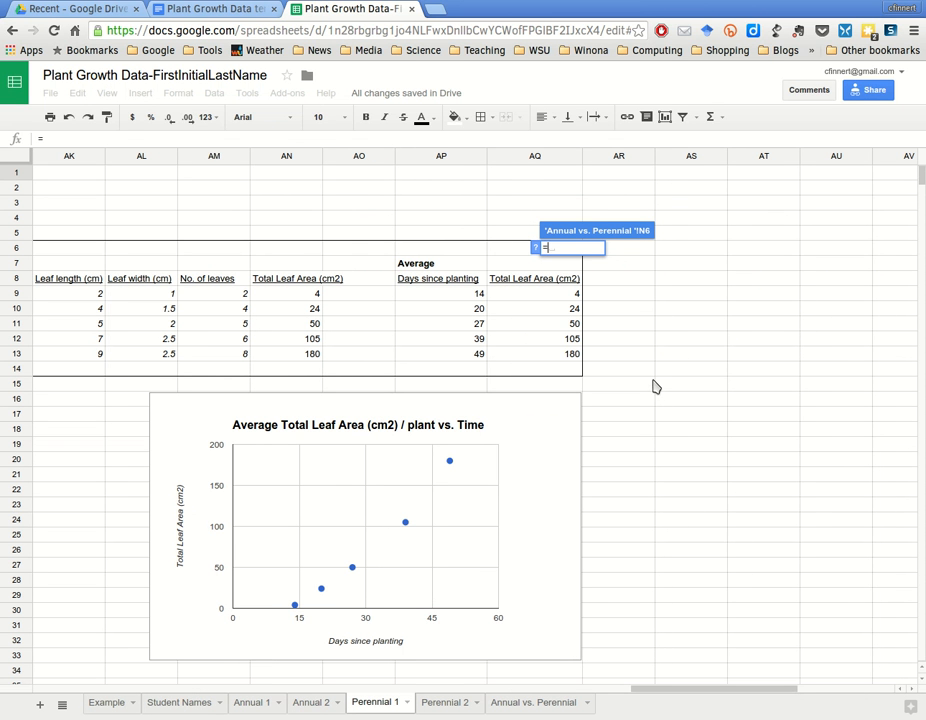
click(535, 354)
text(/)
click(450, 354)
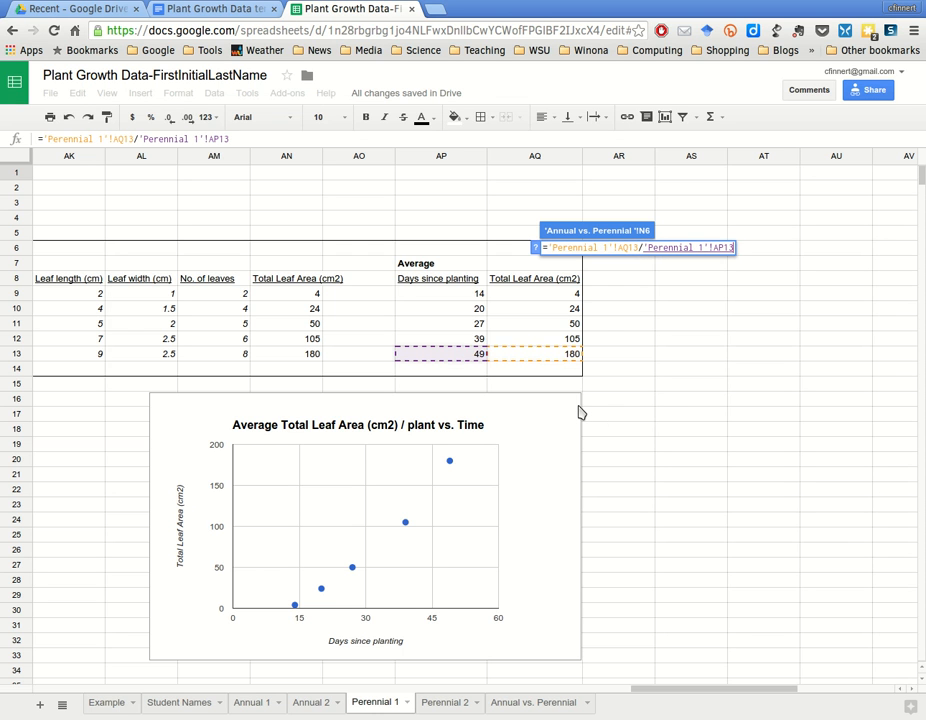
key(Return)
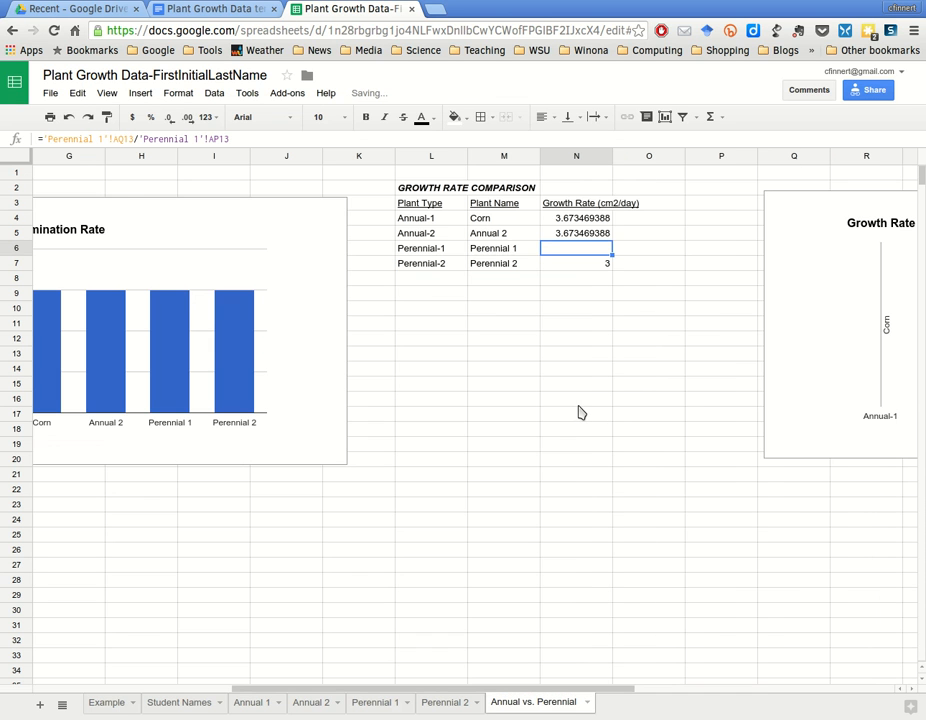
key(Return)
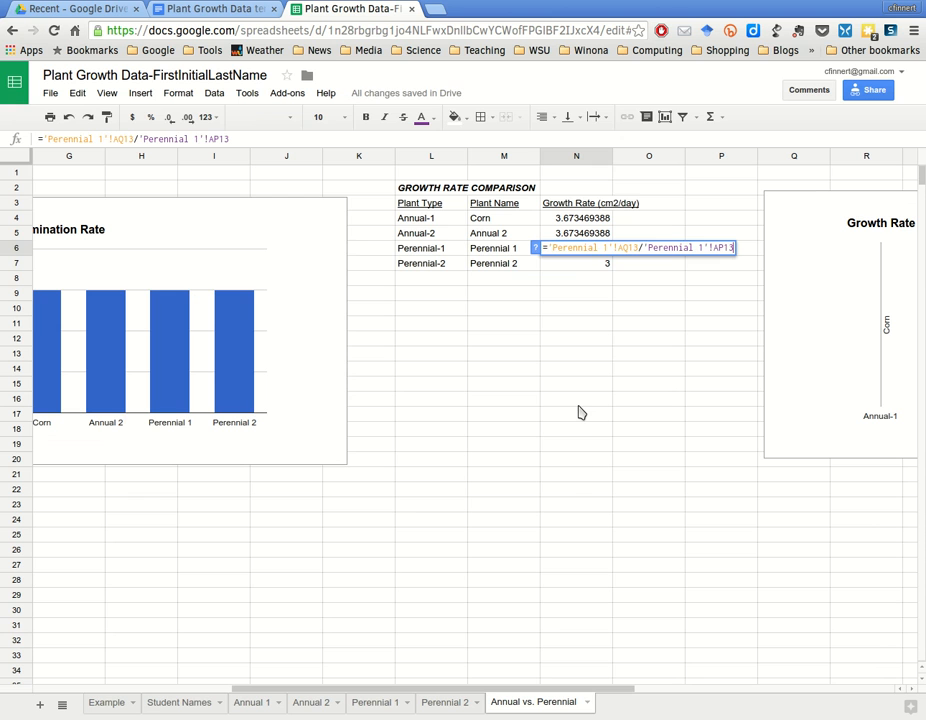
key(Return)
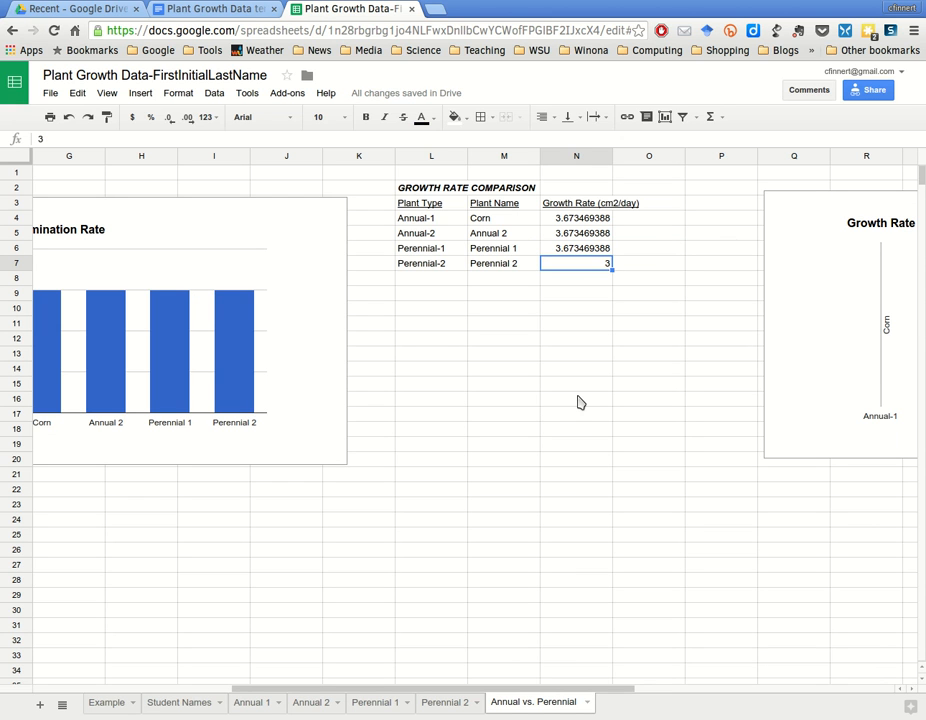
Calculate the Perennial-2 growth rate in N7 by dividing AQ13 by AP13 on the Perennial 2 sheet
text(=)
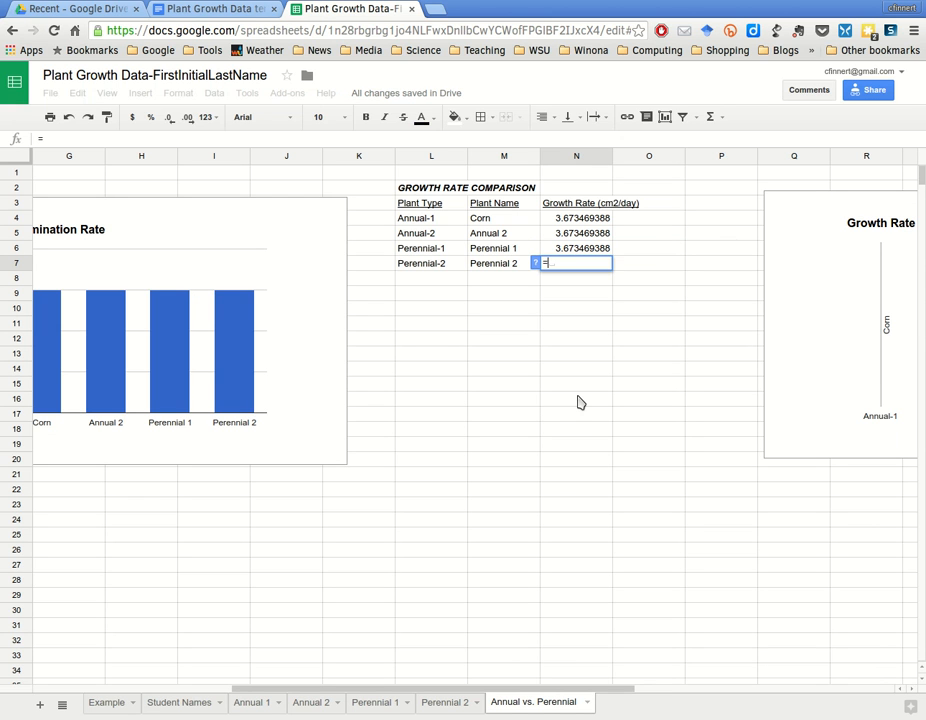
click(444, 702)
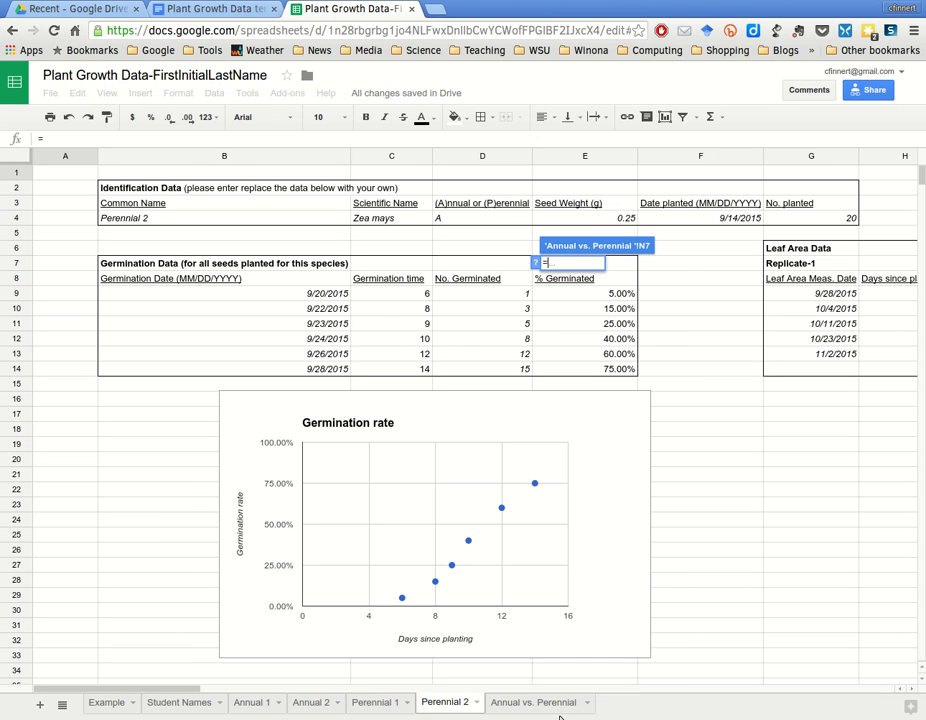
drag(130, 688, 740, 688)
click(462, 354)
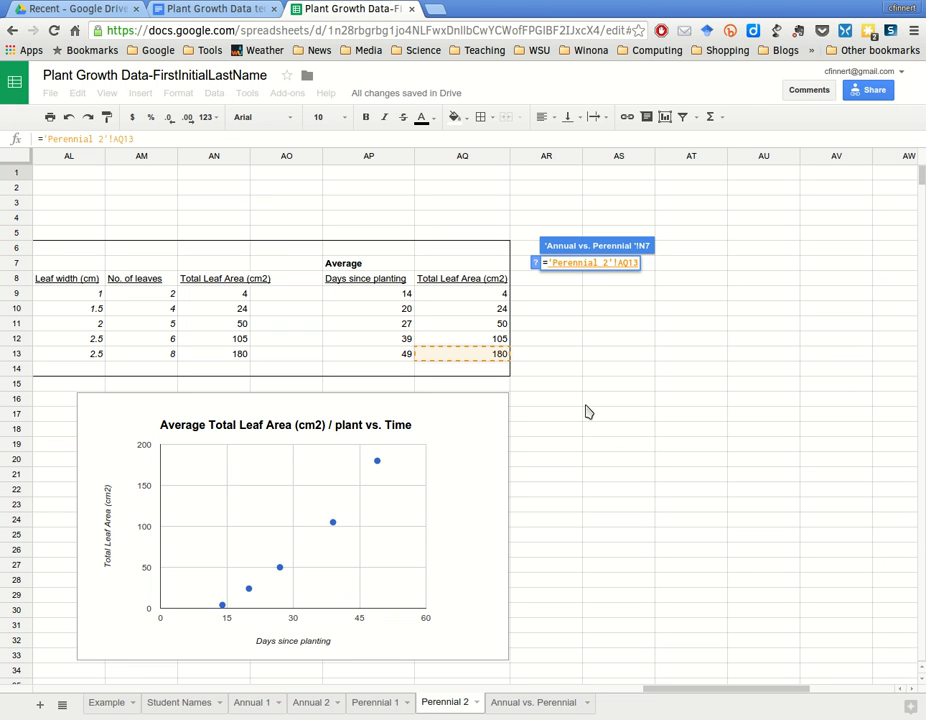
text(/)
key(Left)
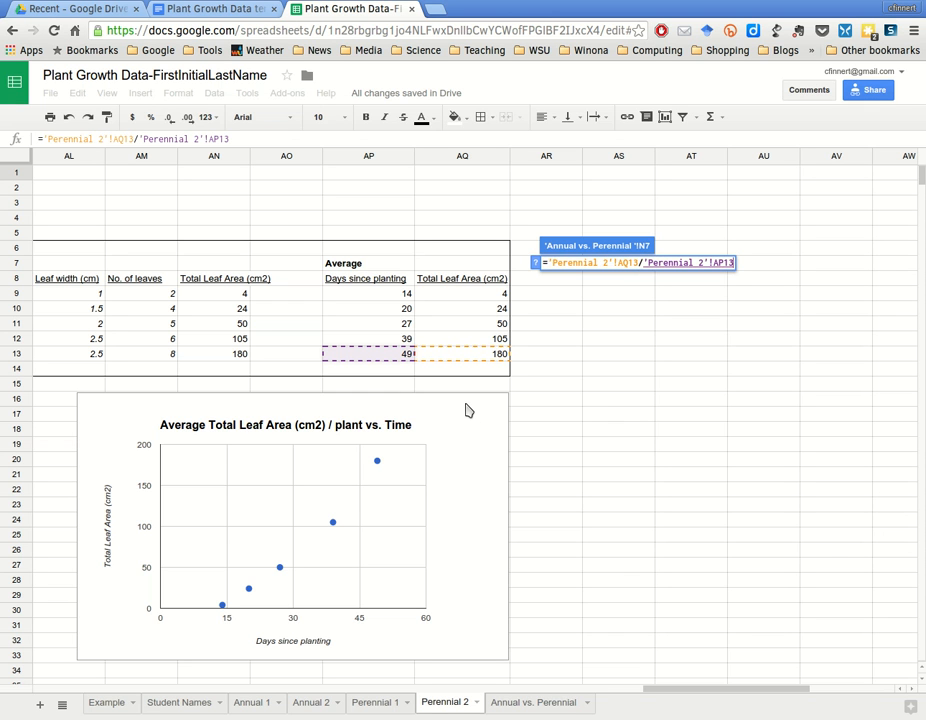
key(Return)
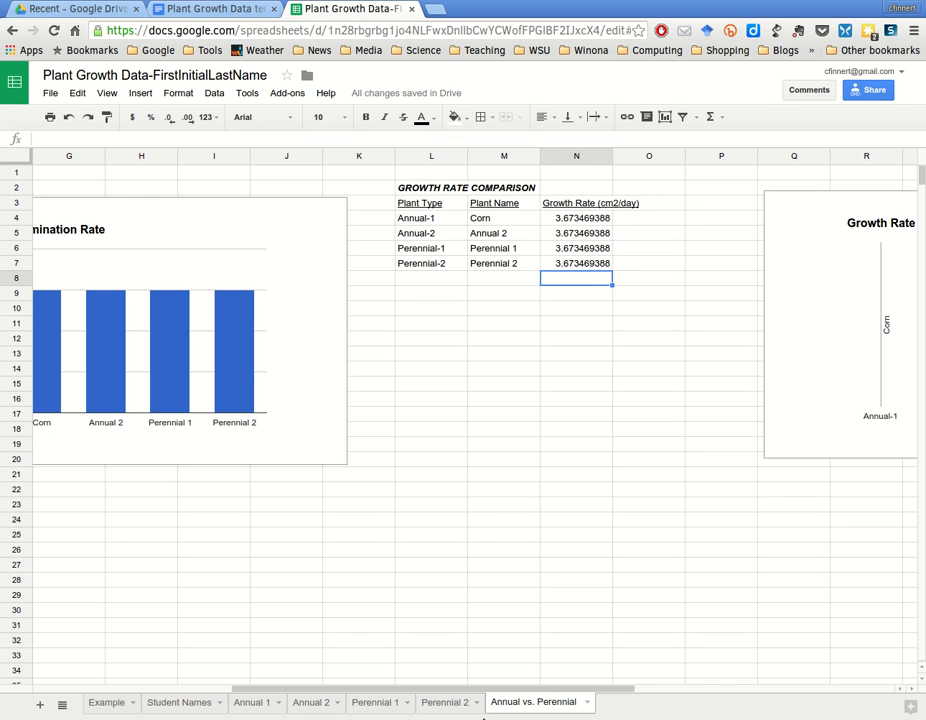
Delete the old "Growth Rate (cm2/day) vs. Plant Type" chart beside the growth rate comparison table
drag(400, 689, 557, 689)
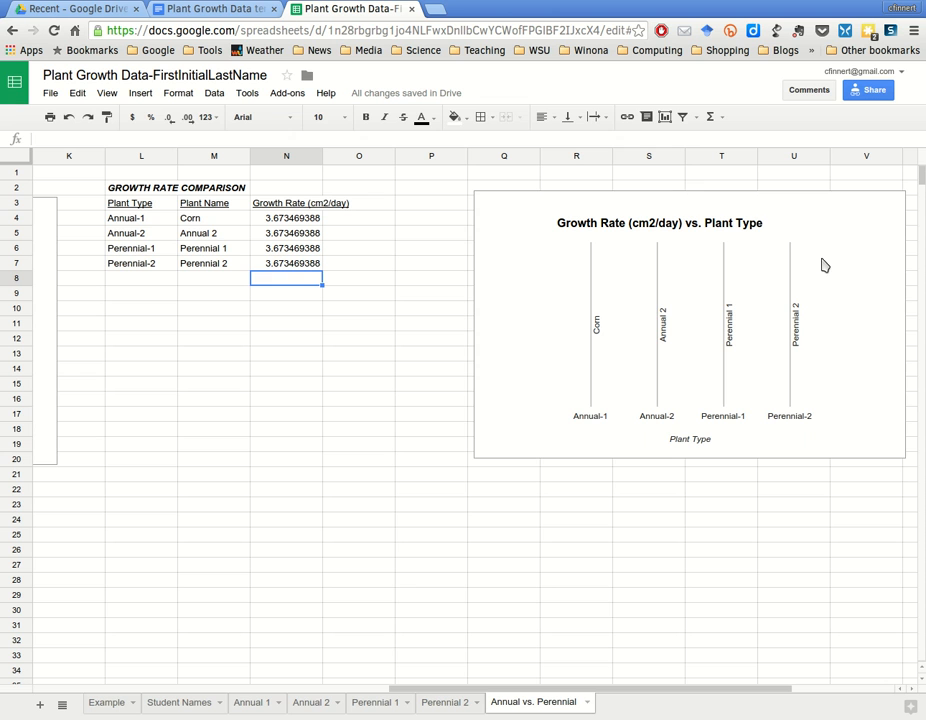
click(823, 265)
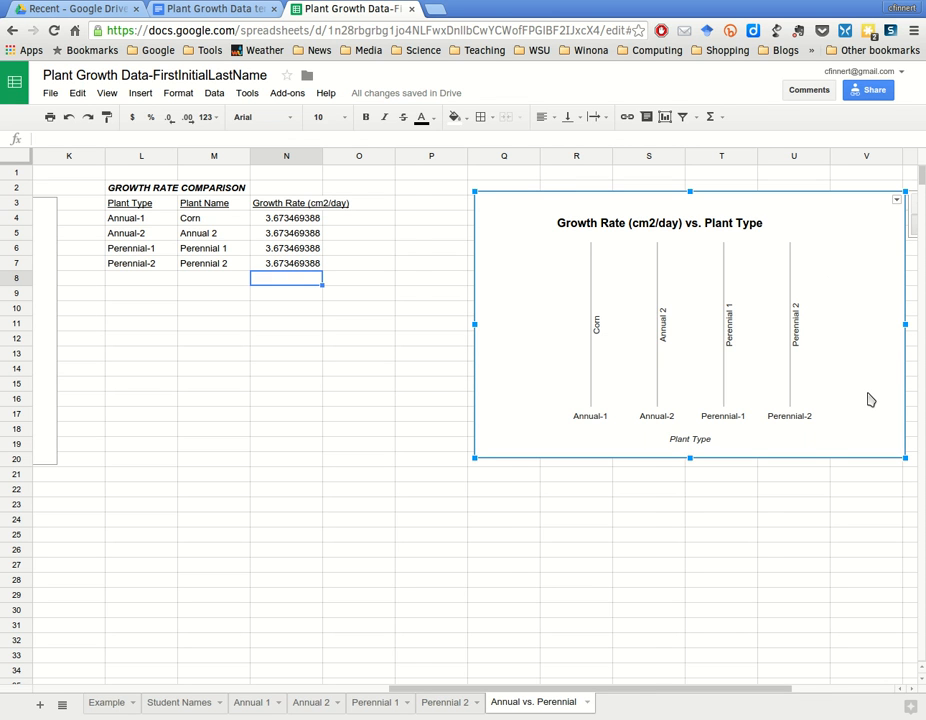
key(ctrl+shift+Page_Up)
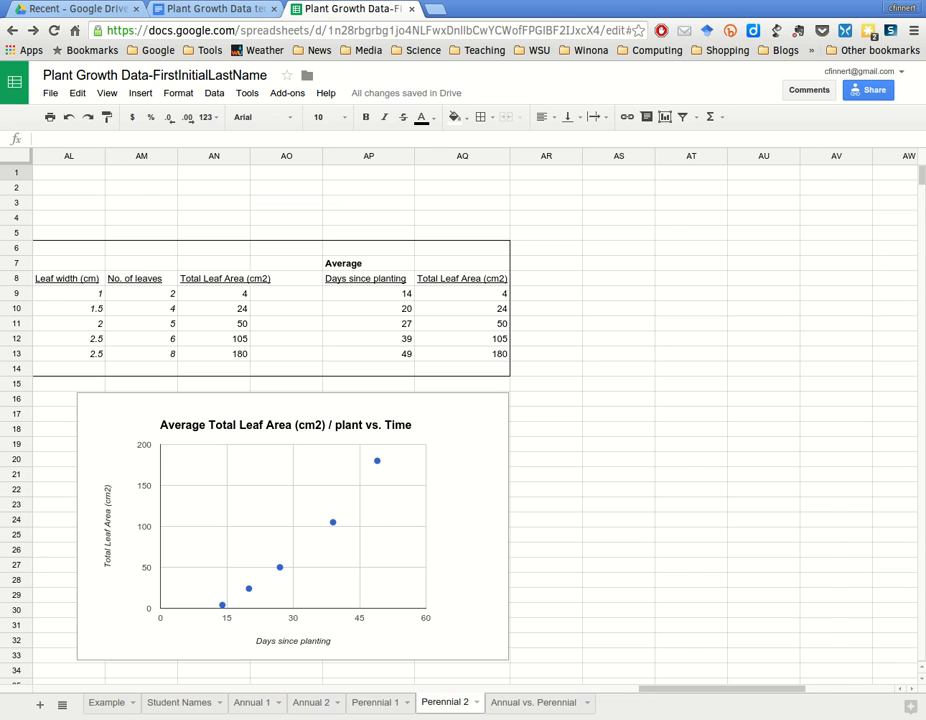
key(ctrl+shift+Page_Down)
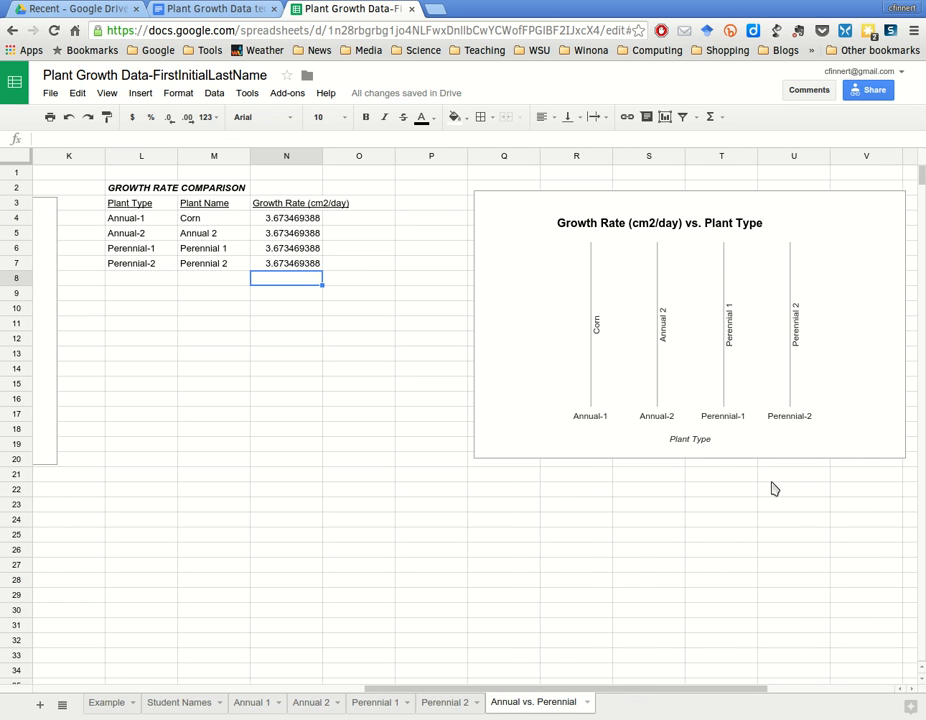
click(781, 262)
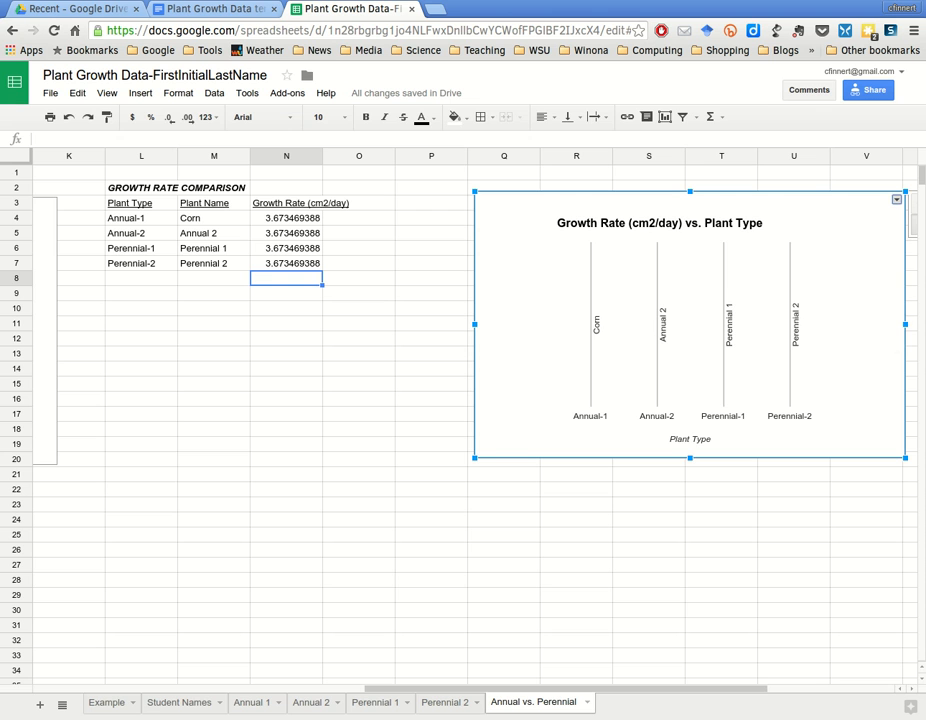
click(896, 199)
click(808, 238)
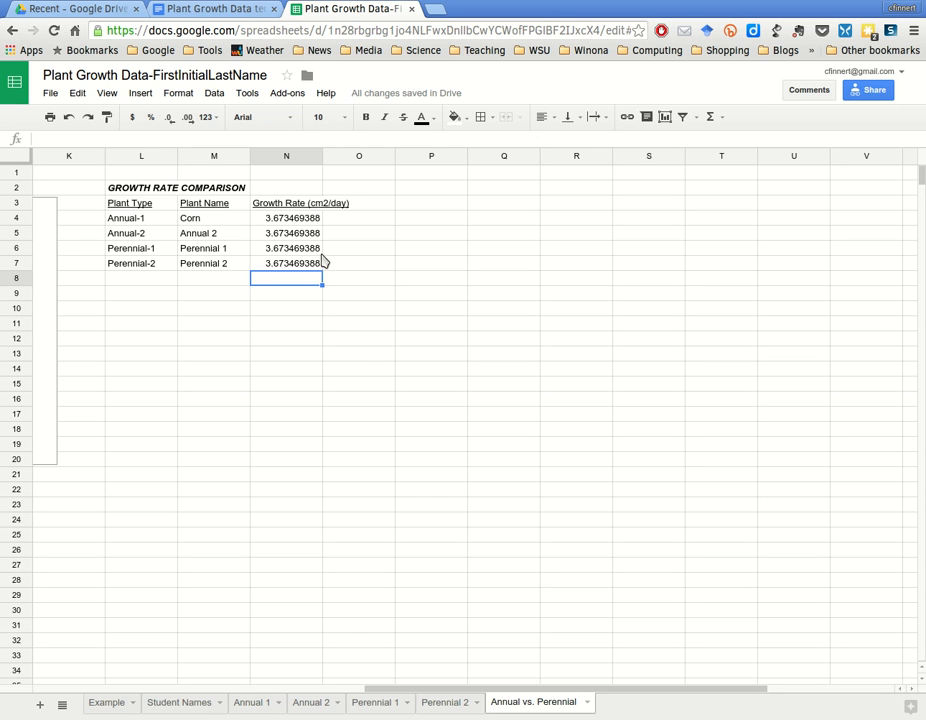
Set up a column chart of growth rate by plant name from the range M3:N7 of the comparison table
mouse_move(214, 204)
mouse_down()
mouse_move(237, 235)
mouse_move(286, 265)
mouse_up()
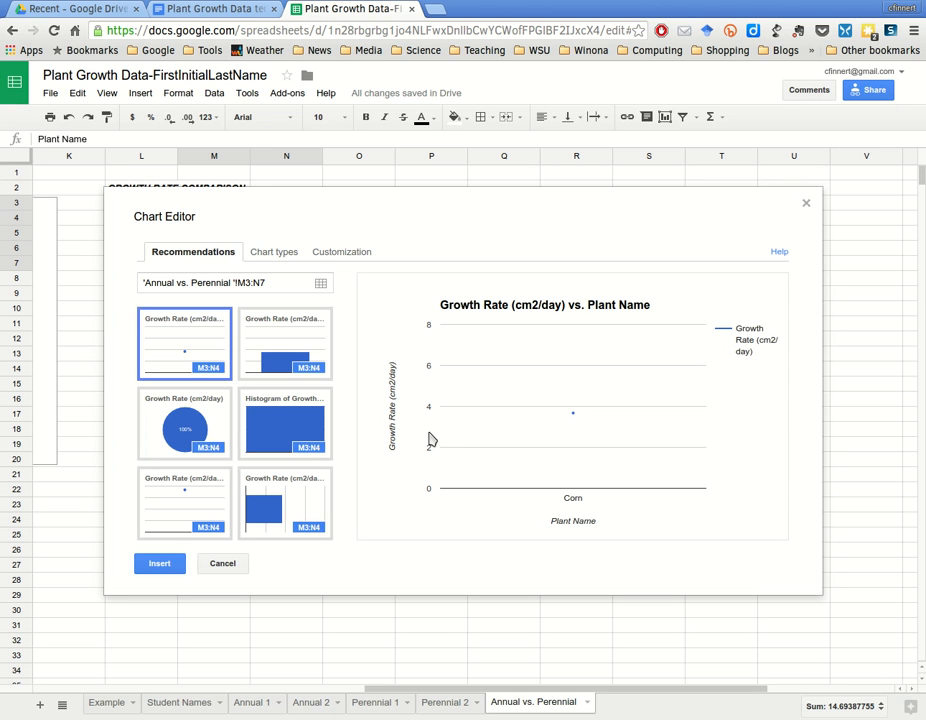
key(Right)
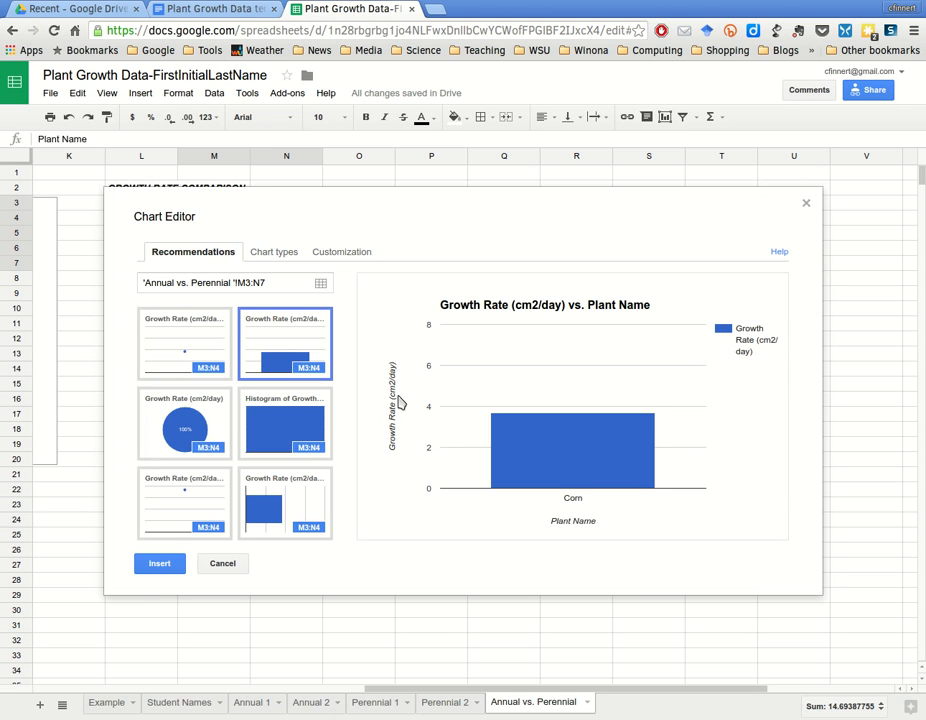
drag(391, 261, 463, 377)
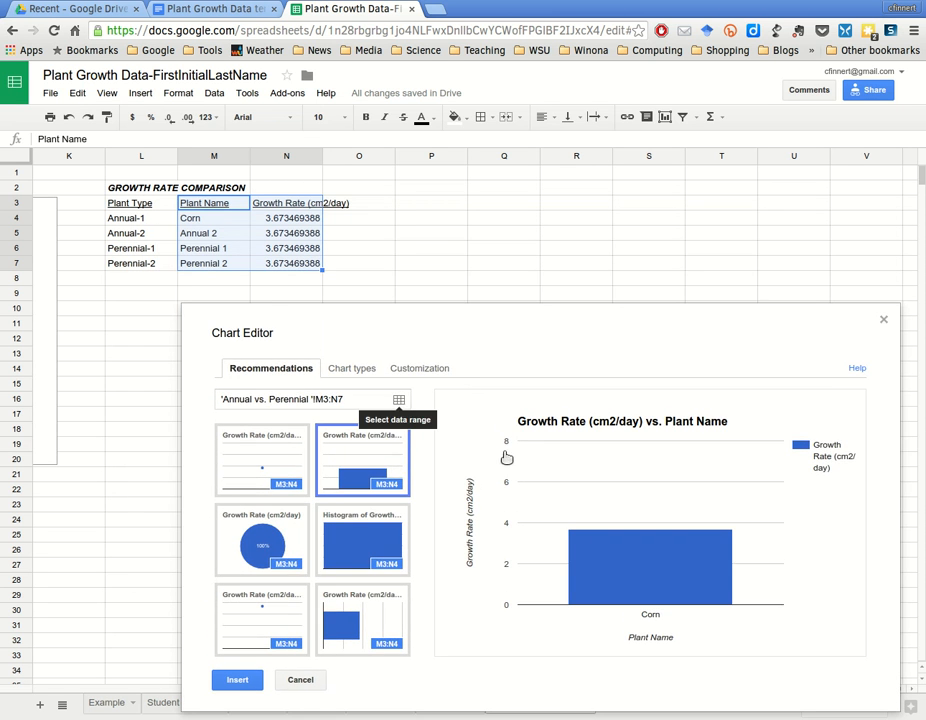
click(398, 399)
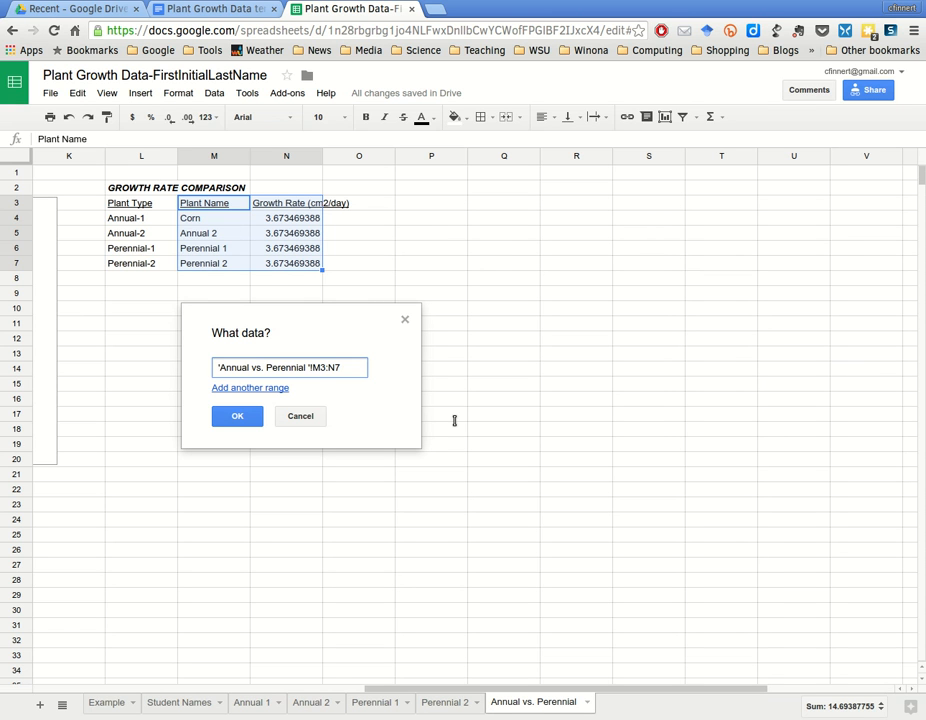
drag(314, 260, 387, 316)
key(Return)
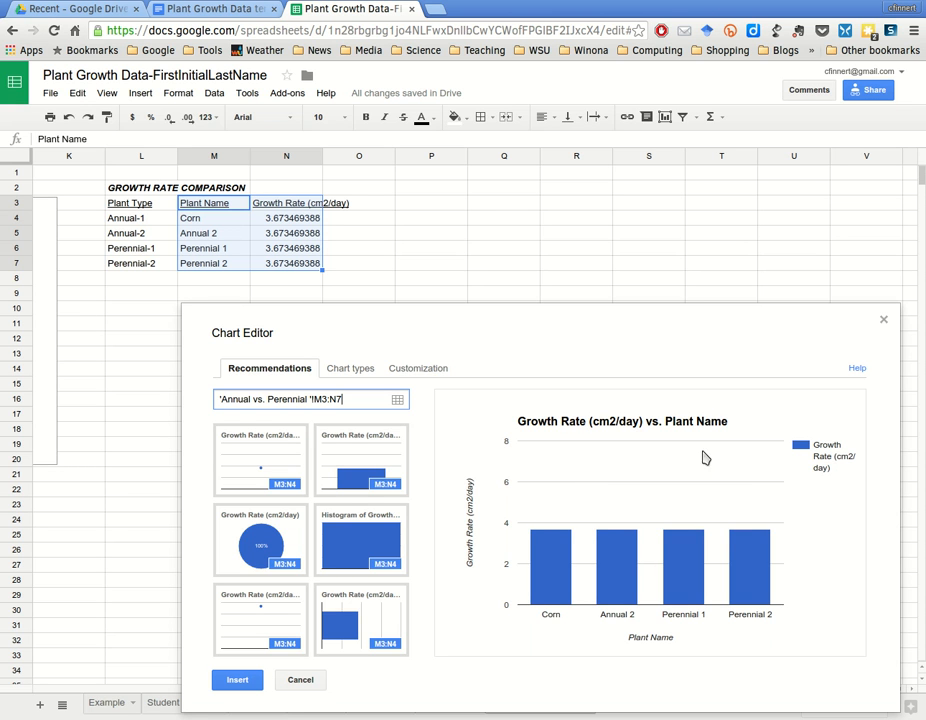
Insert the growth rate chart with its legend set to None and place it beside the comparison table
click(527, 421)
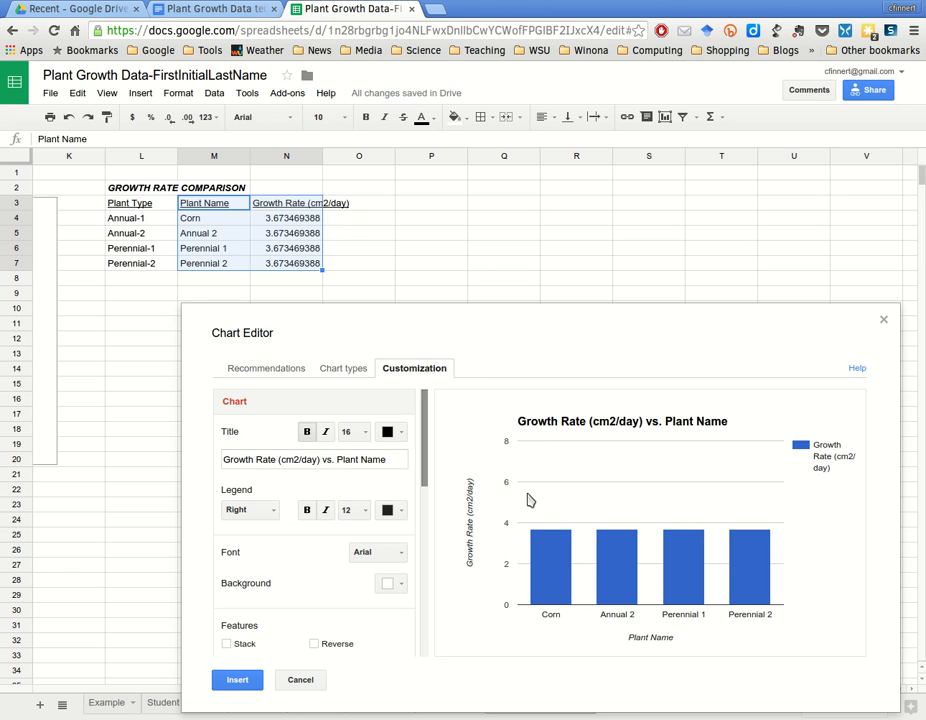
click(260, 511)
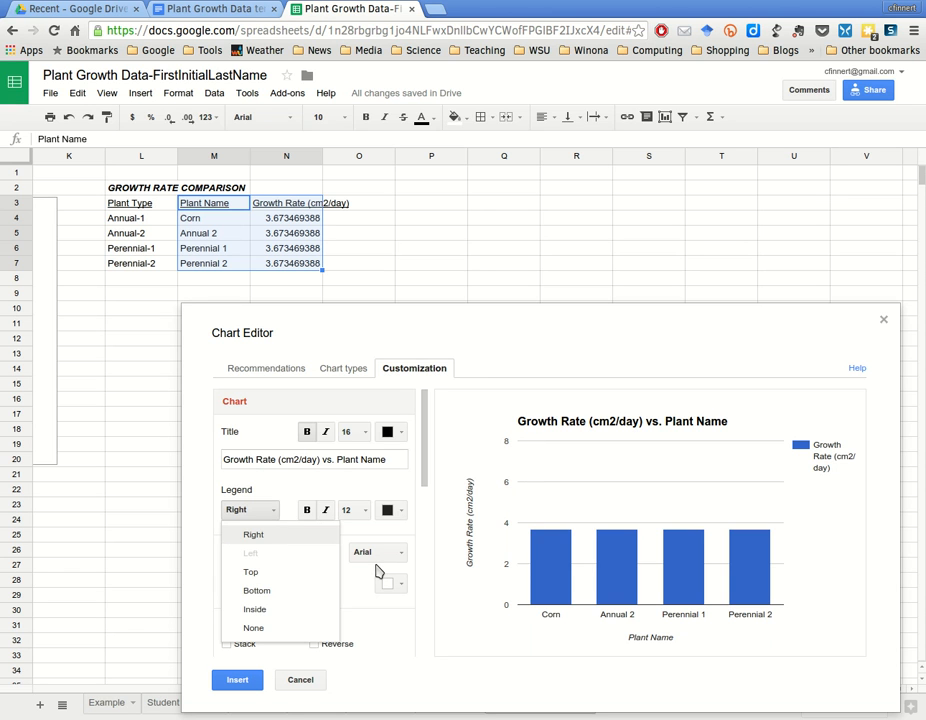
click(253, 628)
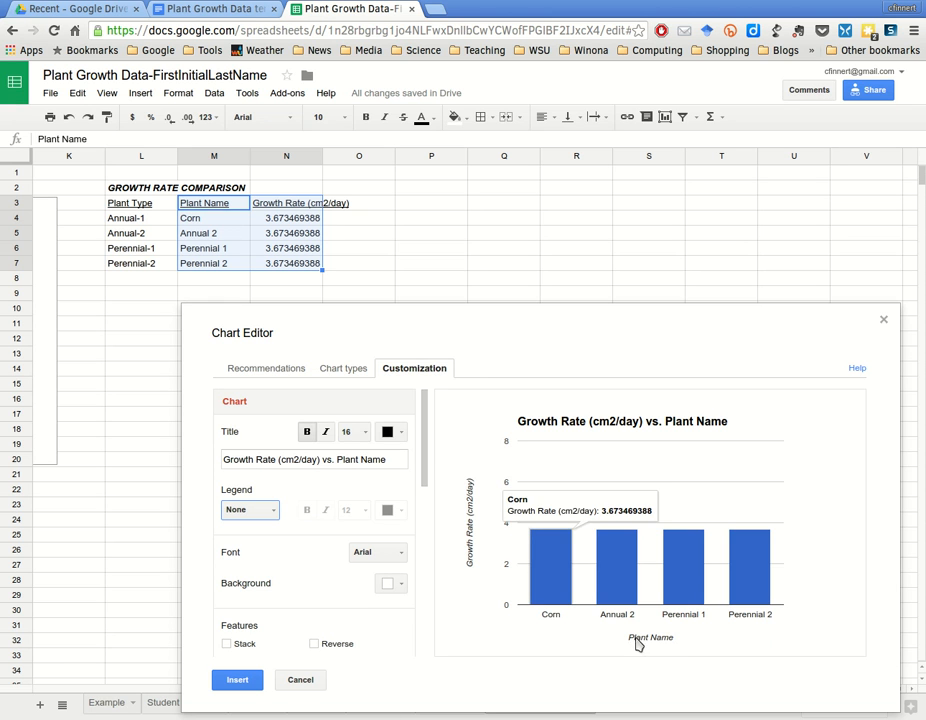
click(237, 680)
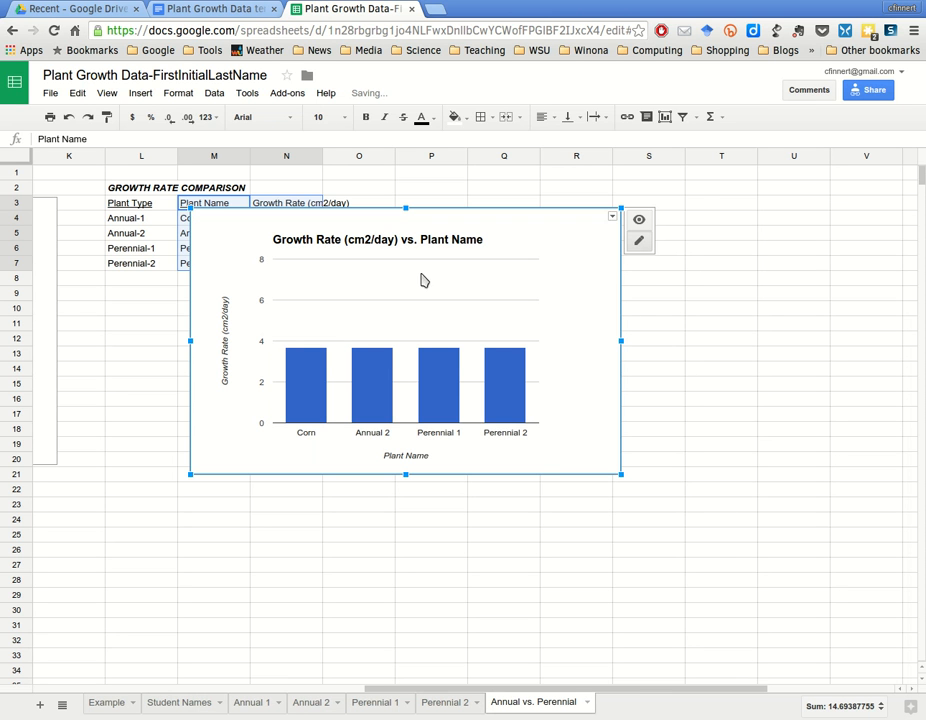
drag(386, 272, 574, 260)
click(360, 519)
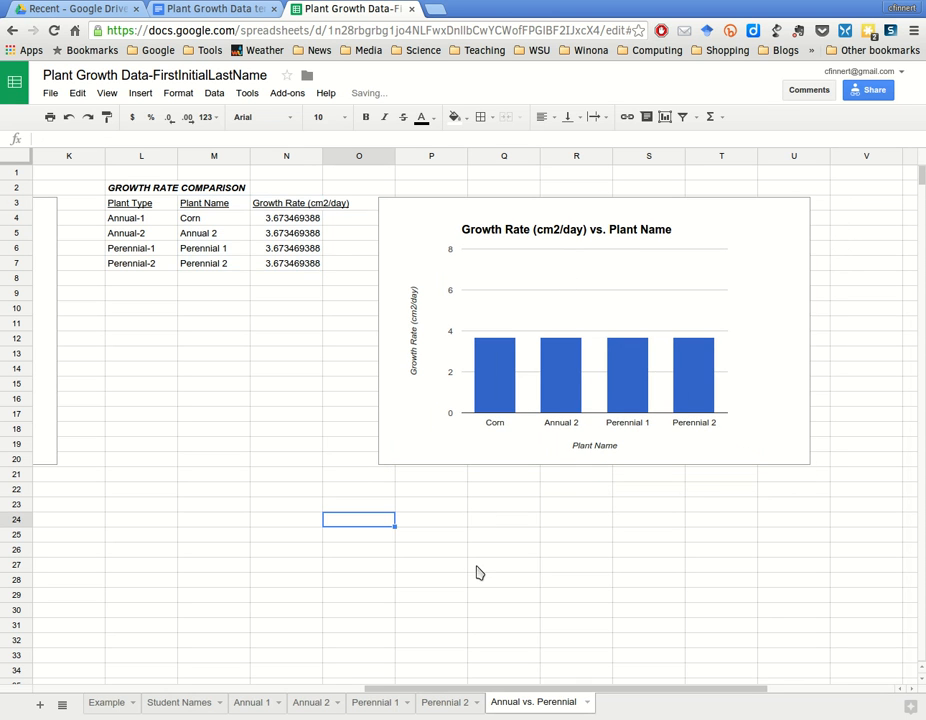